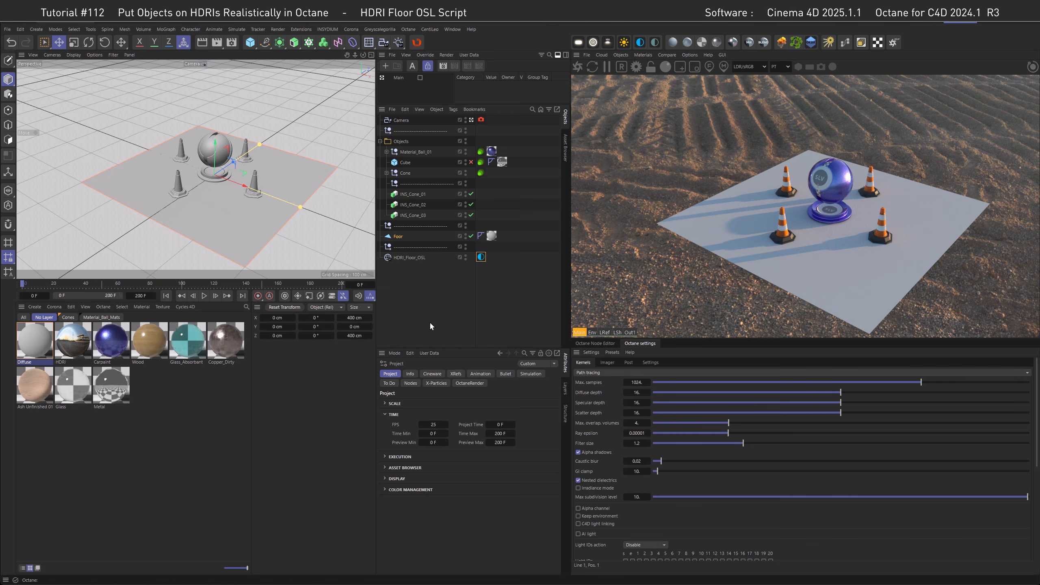
Enable the alpha channel in the kernel settings and connect the HDRI_Floor node to the environment ImageTexture's Projection input.
{"action": "left_click", "coordinate": [578, 508]}
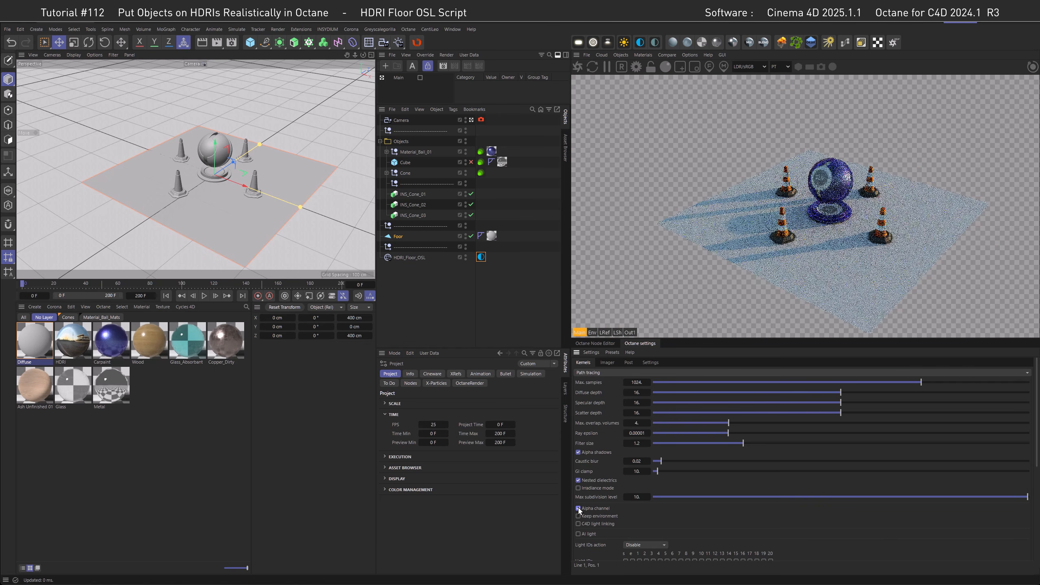
{"action": "left_click", "coordinate": [480, 257]}
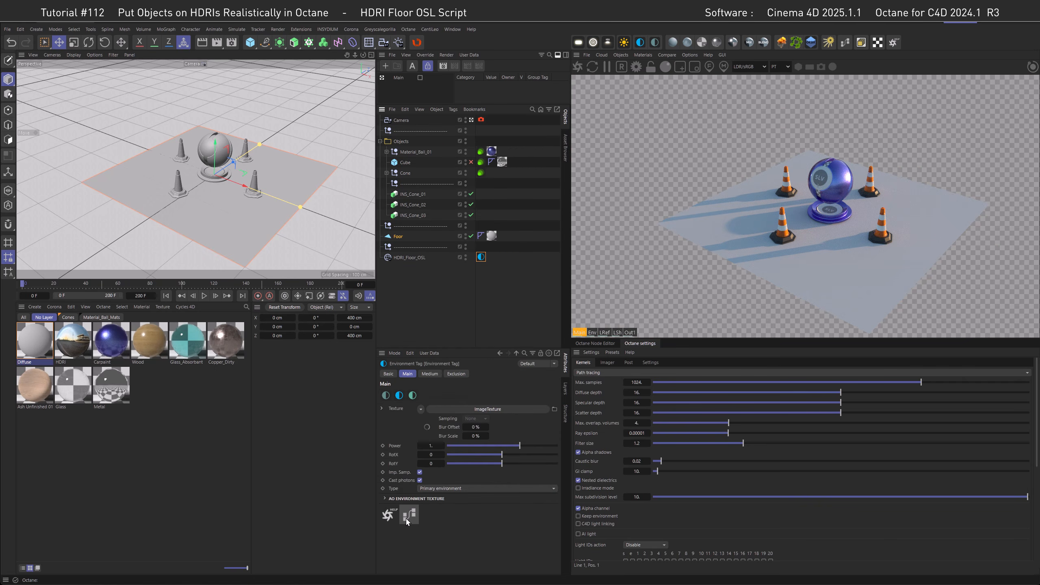
{"action": "left_click", "coordinate": [406, 519]}
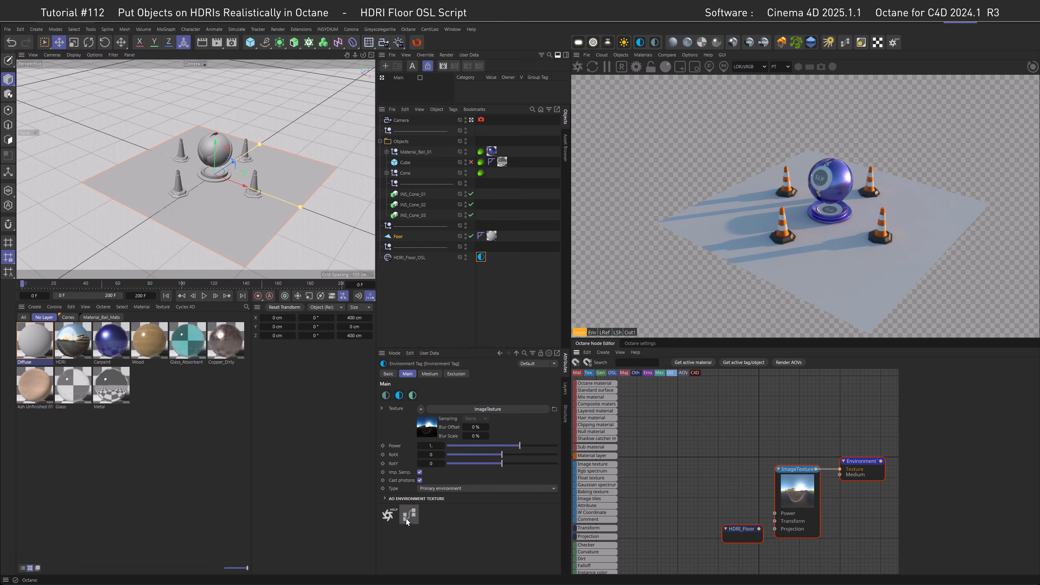
{"action": "left_click_drag", "start_coordinate": [759, 529], "coordinate": [775, 529]}
Enable the render layer with layer ID 2 in the render settings and show the Out1 pass in the render preview.
{"action": "left_click", "coordinate": [233, 42]}
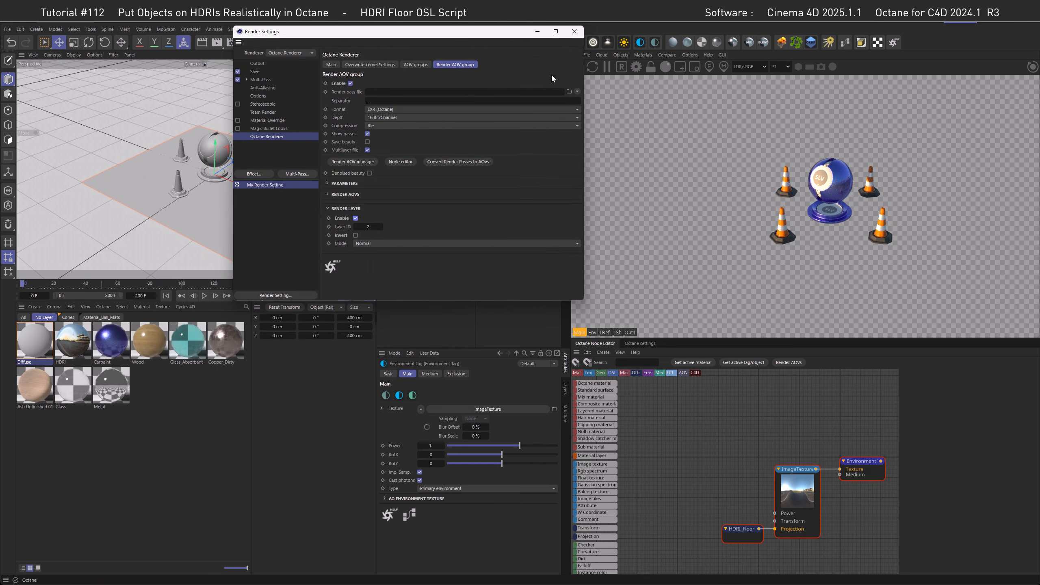
{"action": "left_click", "coordinate": [537, 31]}
{"action": "left_click", "coordinate": [630, 332]}
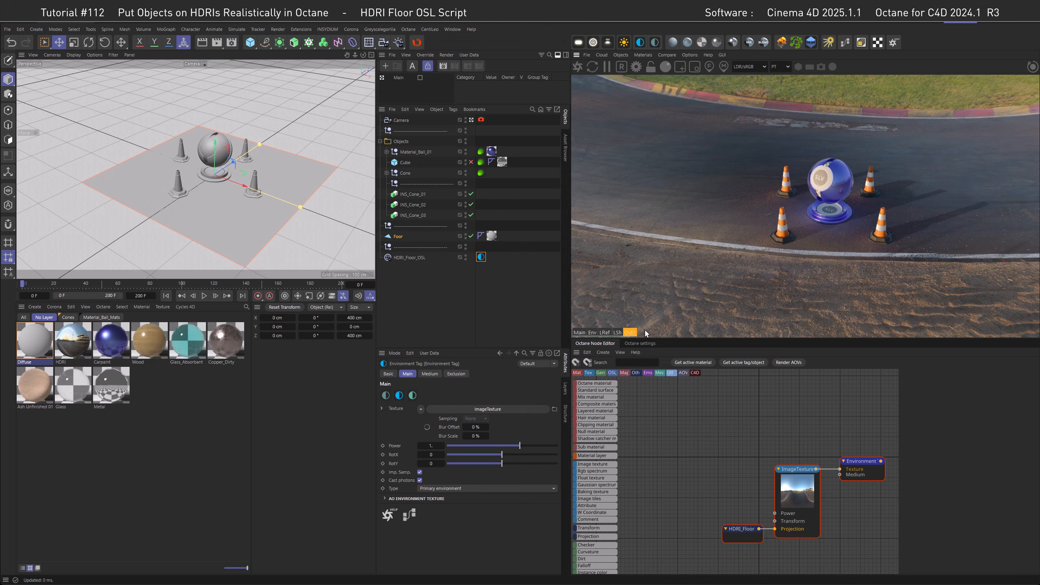
{"action": "left_click_drag", "start_coordinate": [210, 177], "coordinate": [230, 177], "text": "alt"}
{"action": "right_click_drag", "start_coordinate": [230, 177], "coordinate": [237, 176], "text": "alt"}
{"action": "middle_click_drag", "start_coordinate": [237, 175], "coordinate": [197, 193], "text": "alt"}
{"action": "left_click_drag", "start_coordinate": [197, 194], "coordinate": [225, 198], "text": "alt"}
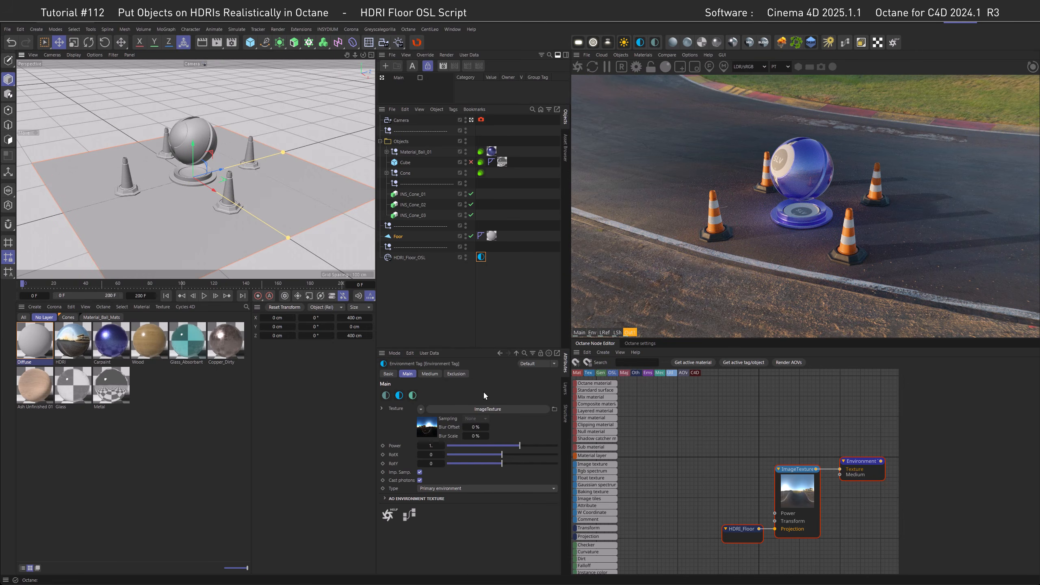
Reset the floor plane's transform to enlarge it to 2000 × 2000 cm and replace its Diffuse material with the HDRI material.
{"action": "left_click", "coordinate": [398, 237]}
{"action": "left_click", "coordinate": [287, 307]}
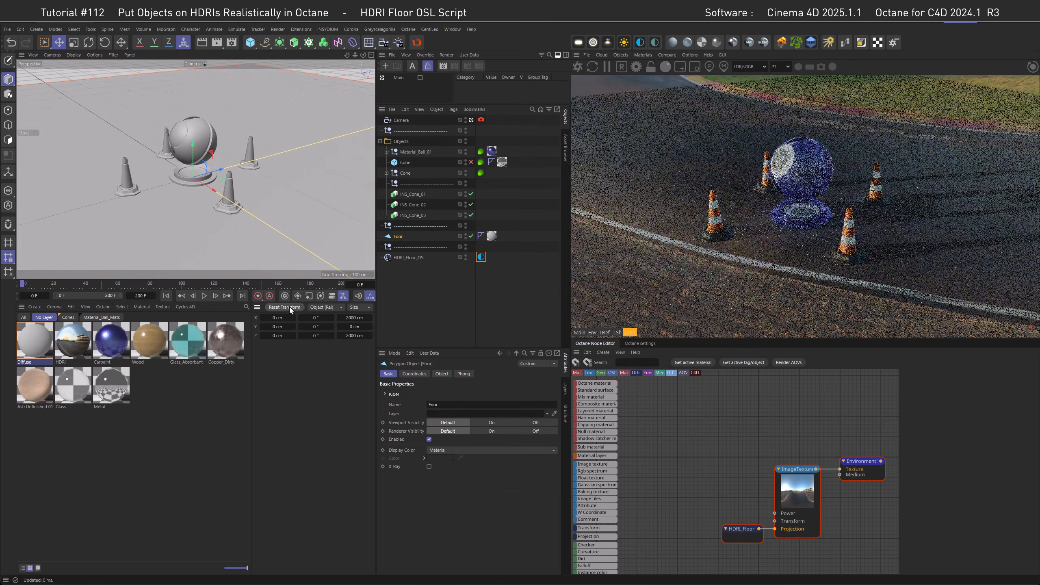
{"action": "left_click_drag", "start_coordinate": [169, 233], "coordinate": [171, 222], "text": "alt"}
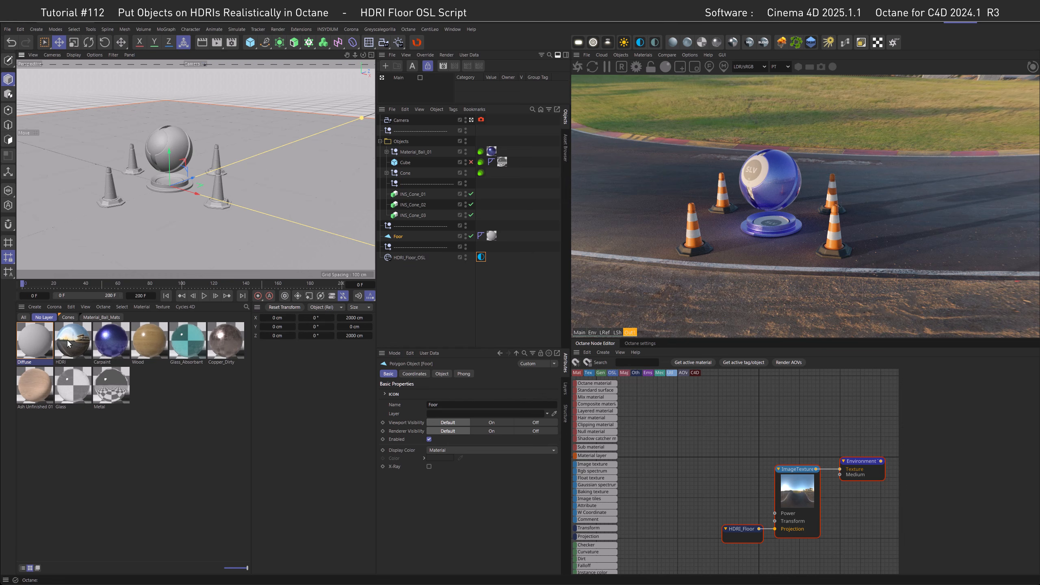
{"action": "left_click_drag", "start_coordinate": [69, 339], "coordinate": [491, 237]}
{"action": "mouse_move", "coordinate": [211, 176]}
{"action": "left_mouse_down", "text": "alt"}
{"action": "mouse_move", "coordinate": [186, 187]}
{"action": "mouse_move", "coordinate": [219, 180]}
{"action": "left_mouse_up", "text": "alt"}
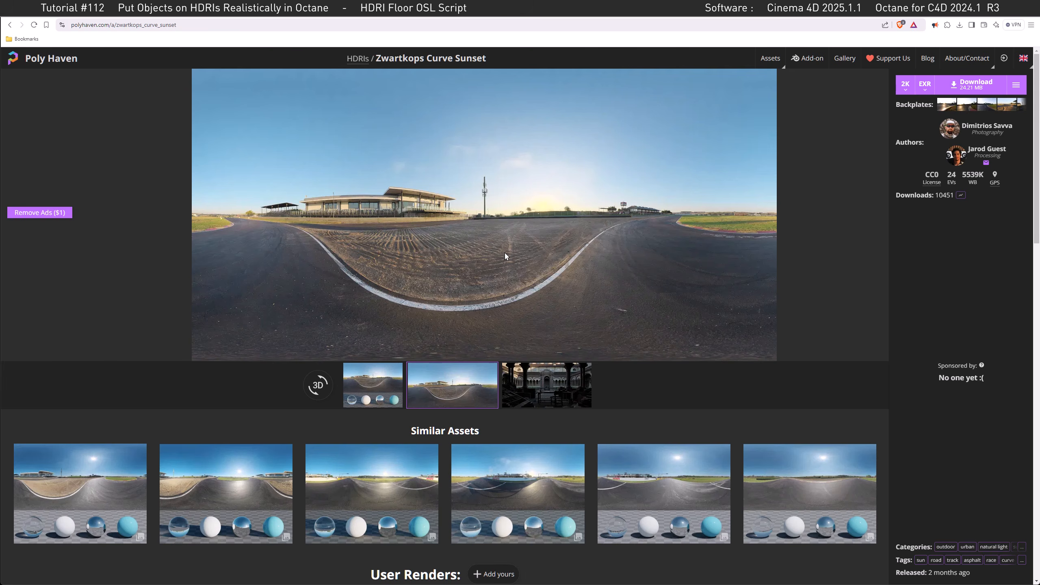
On Poly Haven, choose the 20K resolution for the Zwartkops Curve Sunset HDRI download.
{"action": "left_click", "coordinate": [905, 84]}
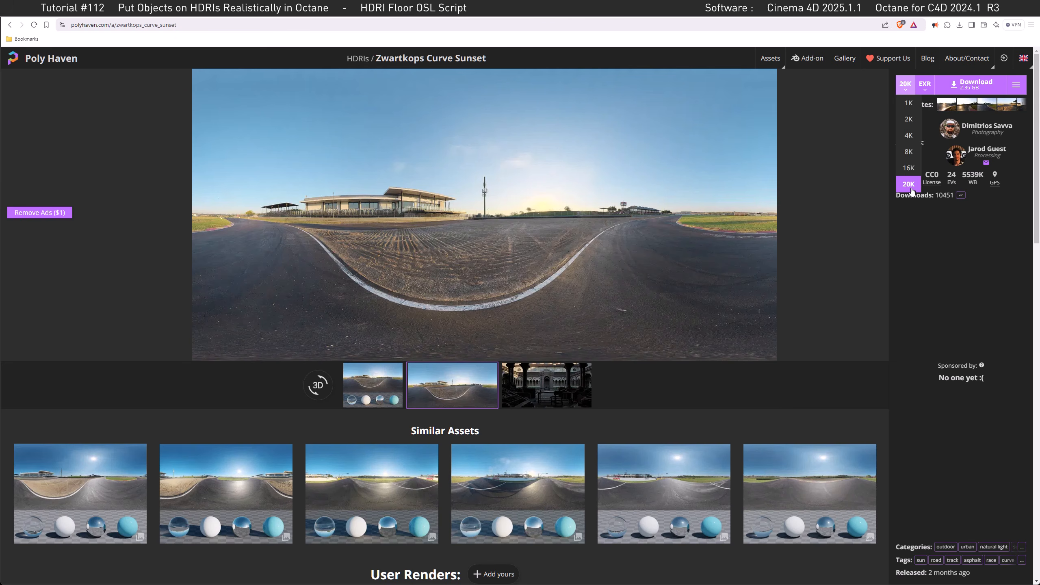
{"action": "left_click", "coordinate": [909, 185]}
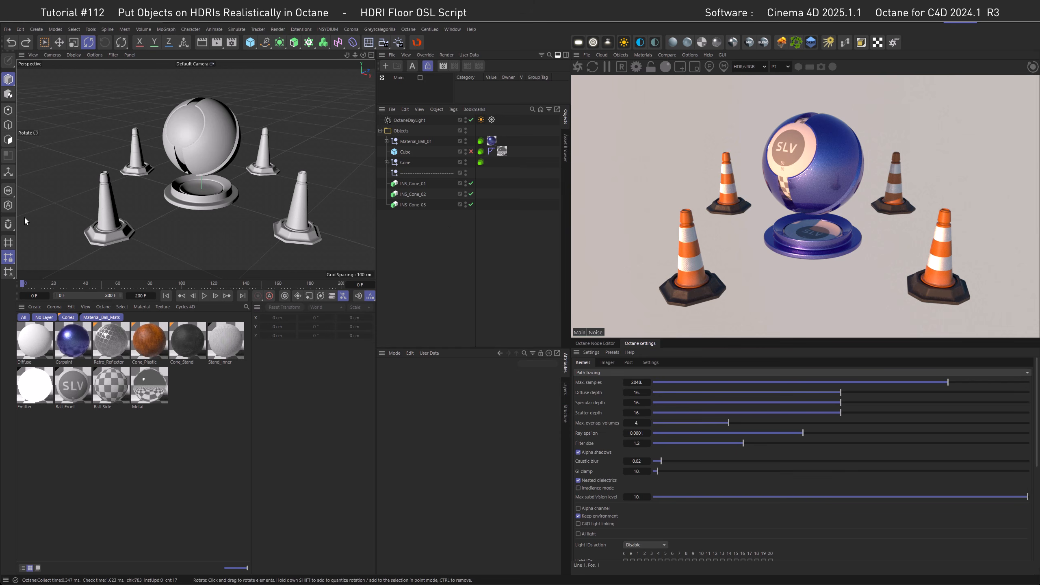
In Cinema 4D, create an HDR environment from the HDRI image file and delete the OctaneDayLight.
{"action": "left_click_drag", "start_coordinate": [0, 207], "coordinate": [650, 154]}
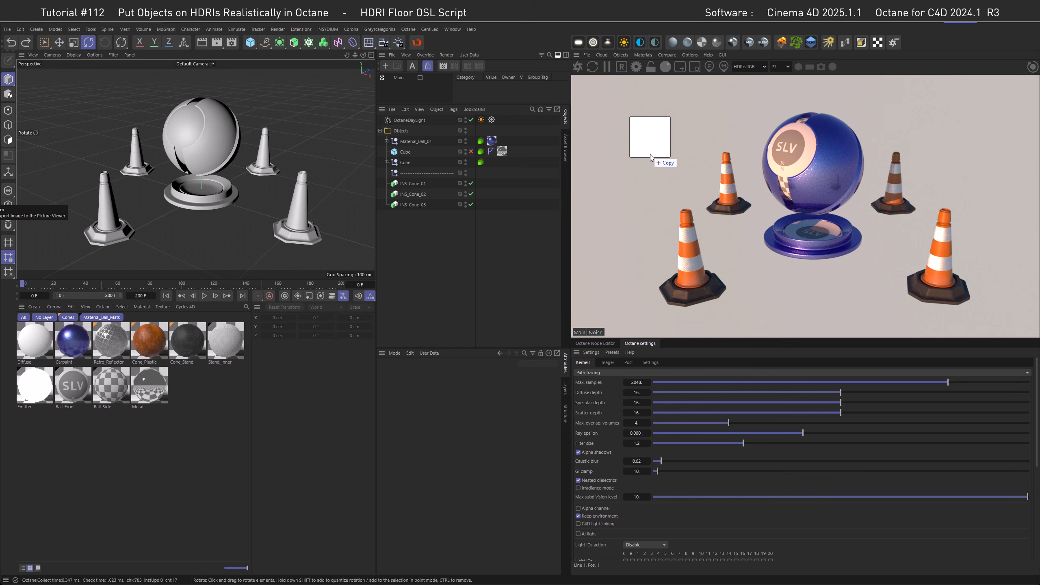
{"action": "left_click_drag", "start_coordinate": [651, 155], "coordinate": [651, 155]}
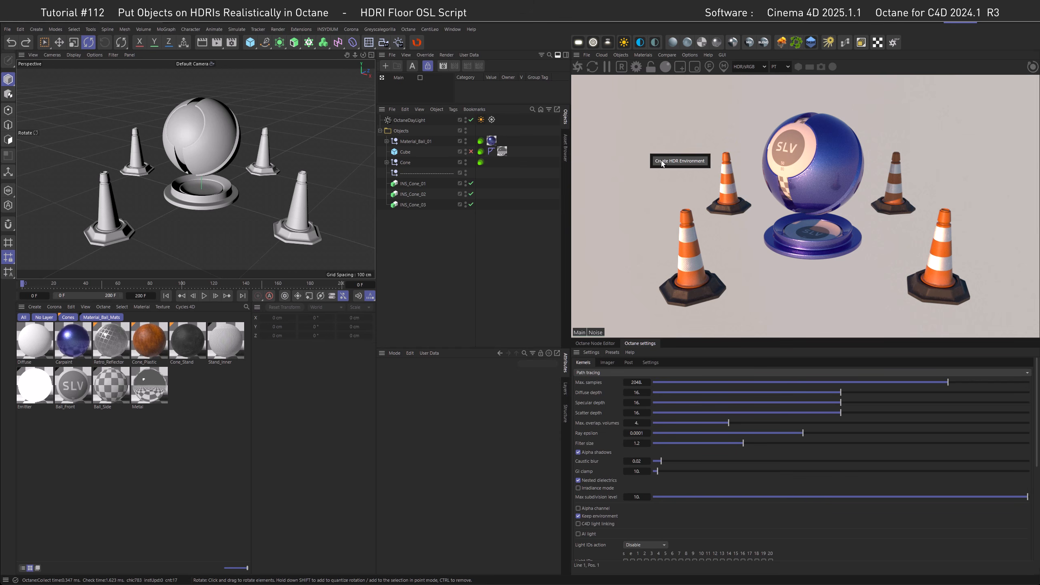
{"action": "left_click", "coordinate": [662, 162]}
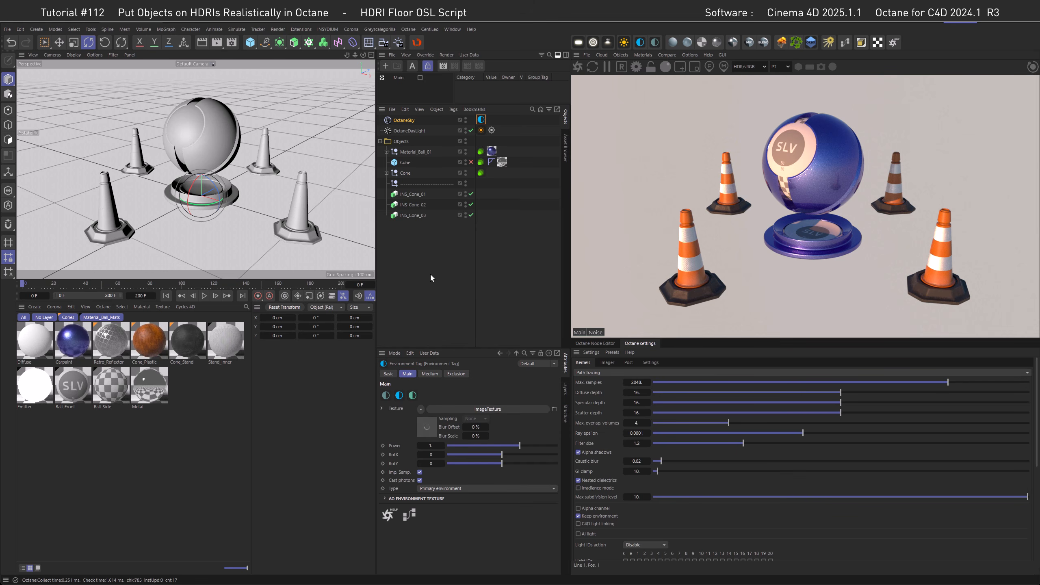
{"action": "left_click", "coordinate": [413, 131]}
{"action": "key", "text": "Delete"}
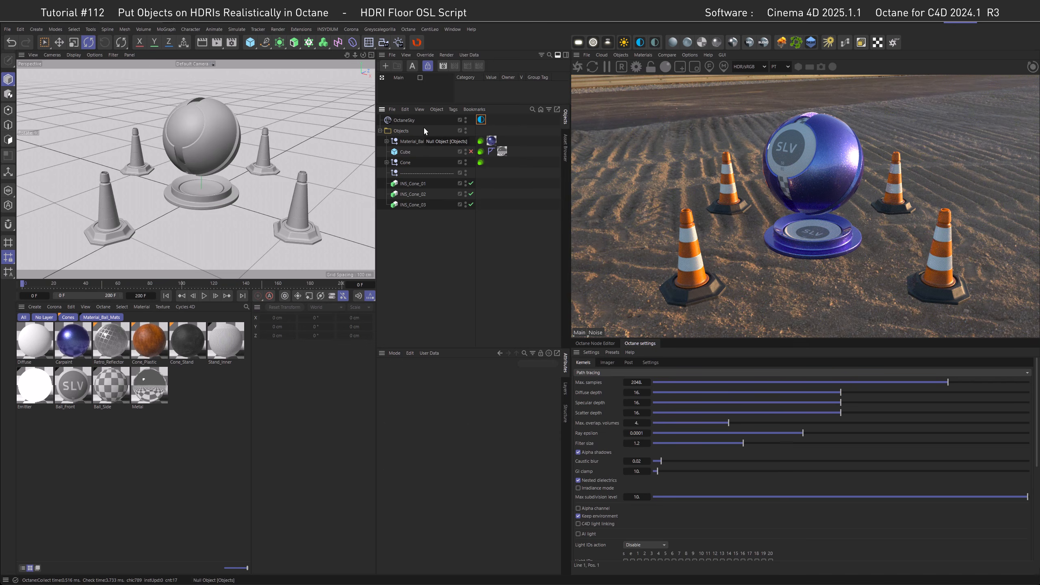
{"action": "mouse_move", "coordinate": [198, 196]}
{"action": "left_mouse_down", "text": "alt"}
{"action": "mouse_move", "coordinate": [172, 194]}
{"action": "mouse_move", "coordinate": [192, 194]}
{"action": "left_mouse_up", "text": "alt"}
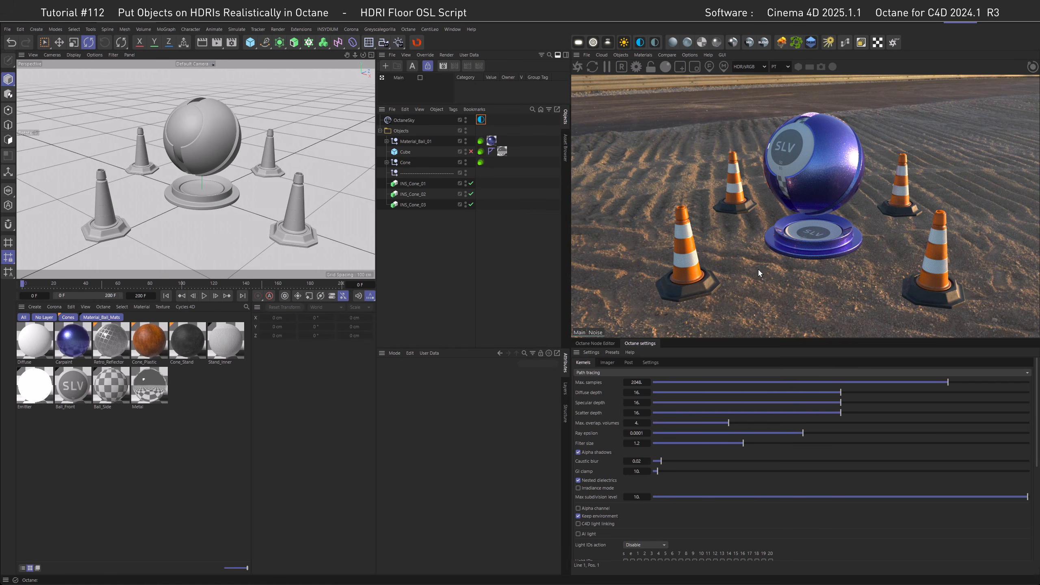
Switch to the text editor and copy the entire HDRI floor OSL script.
{"action": "key", "text": "alt+Tab"}
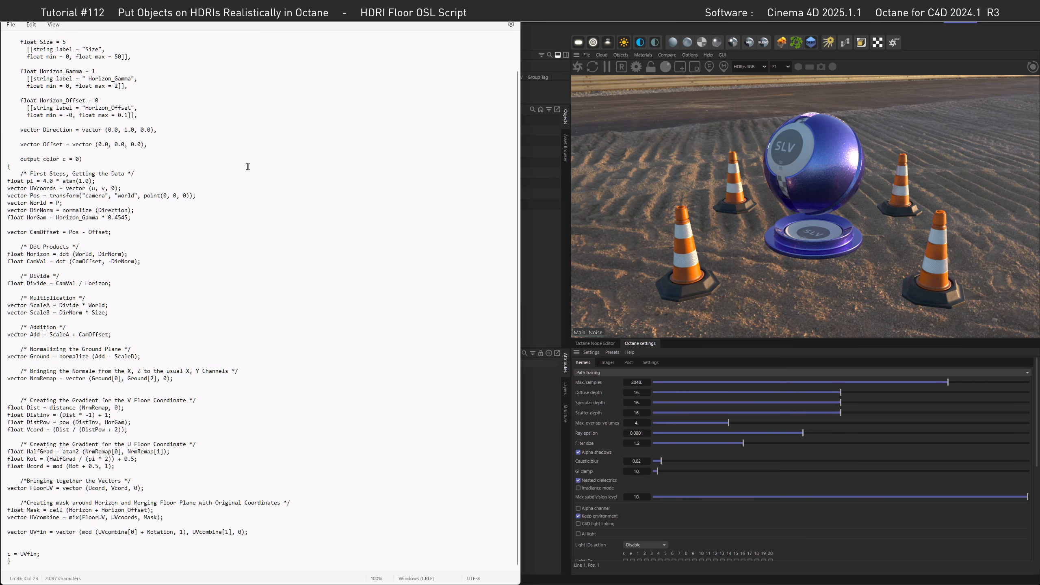
{"action": "key", "text": "ctrl+a"}
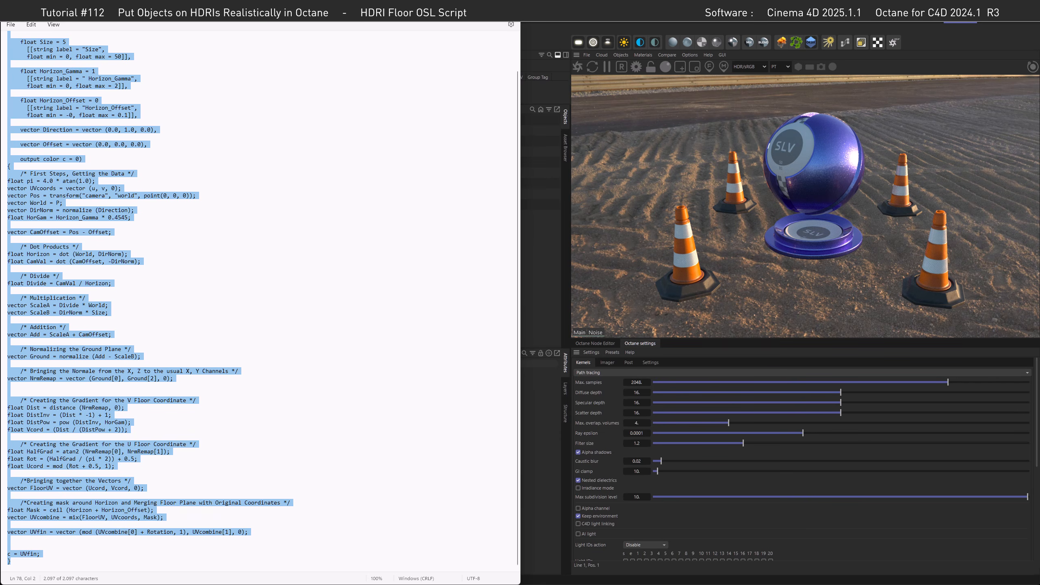
{"action": "left_click", "coordinate": [472, 9]}
Add a Texture Projection node to the OctaneSky's ImageTexture in the node editor and set its type to Osl projection.
{"action": "left_click", "coordinate": [483, 120]}
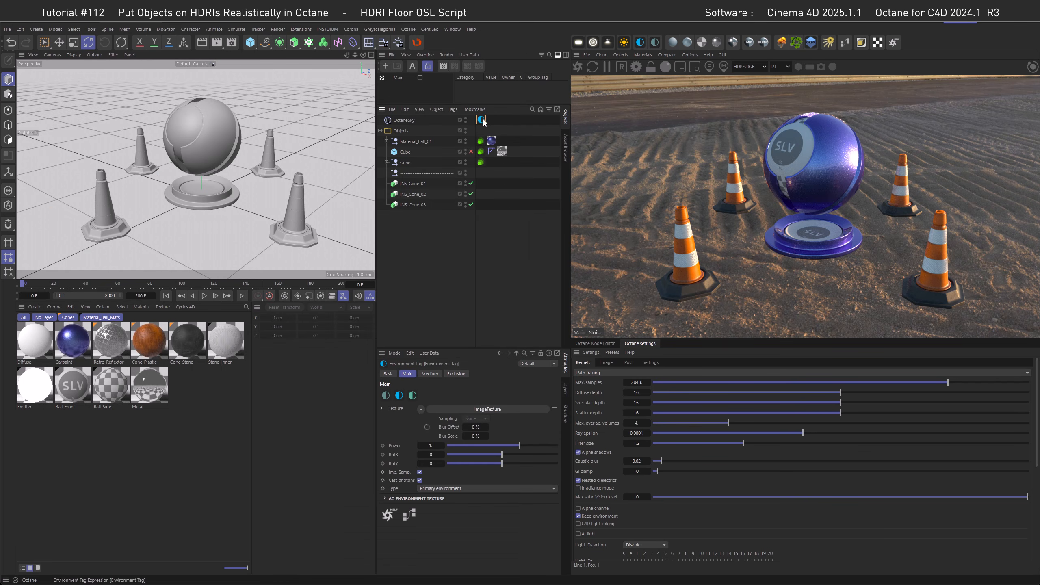
{"action": "left_click", "coordinate": [410, 515]}
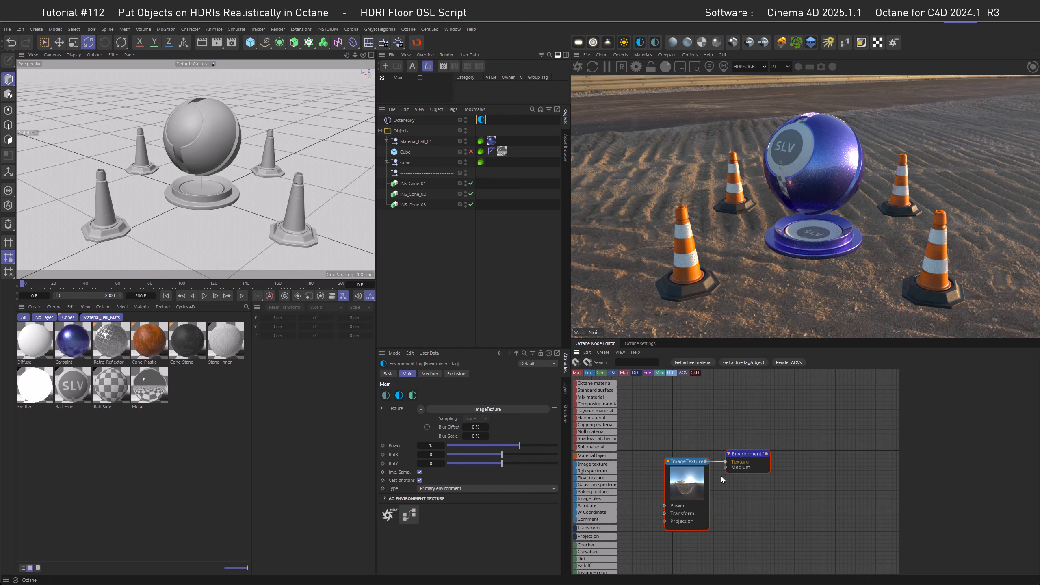
{"action": "left_click", "coordinate": [693, 472]}
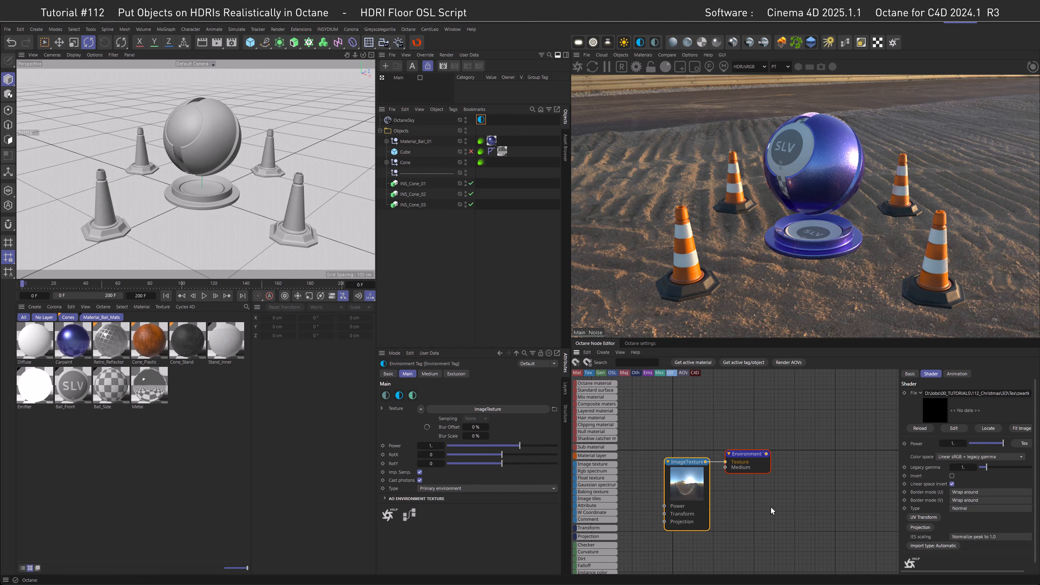
{"action": "left_click", "coordinate": [918, 527]}
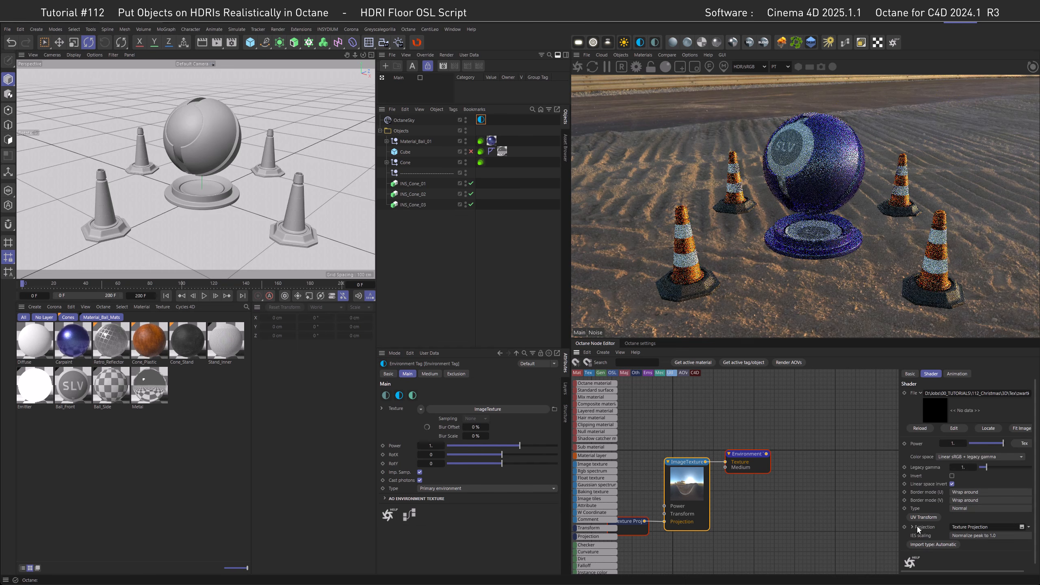
{"action": "left_click", "coordinate": [633, 522]}
{"action": "left_click", "coordinate": [963, 402]}
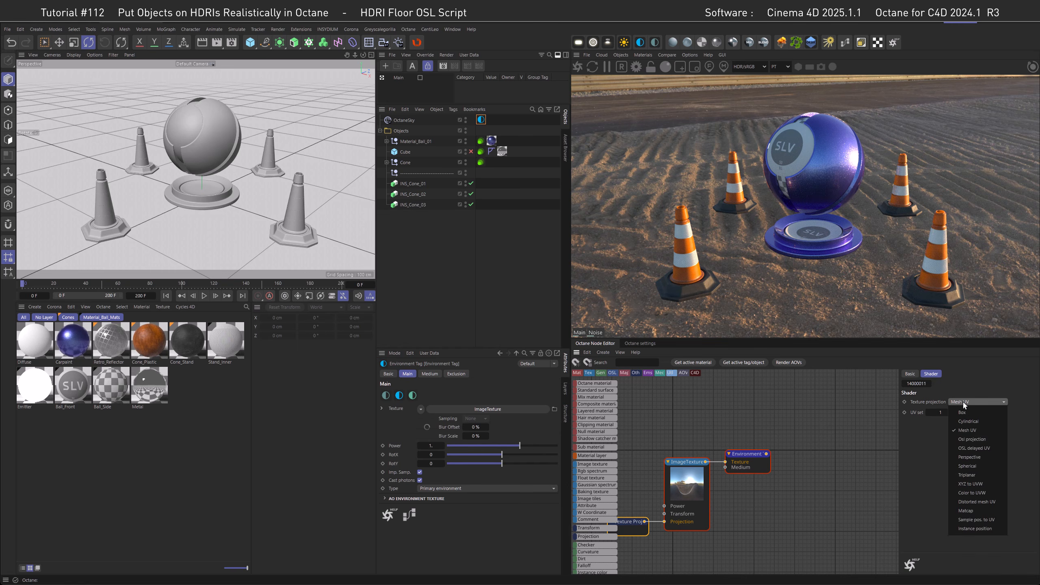
{"action": "left_click", "coordinate": [970, 439]}
Paste the HDRI_Floor script into the projection's OSL code, compile it, and check the ground from another angle.
{"action": "left_click", "coordinate": [965, 467]}
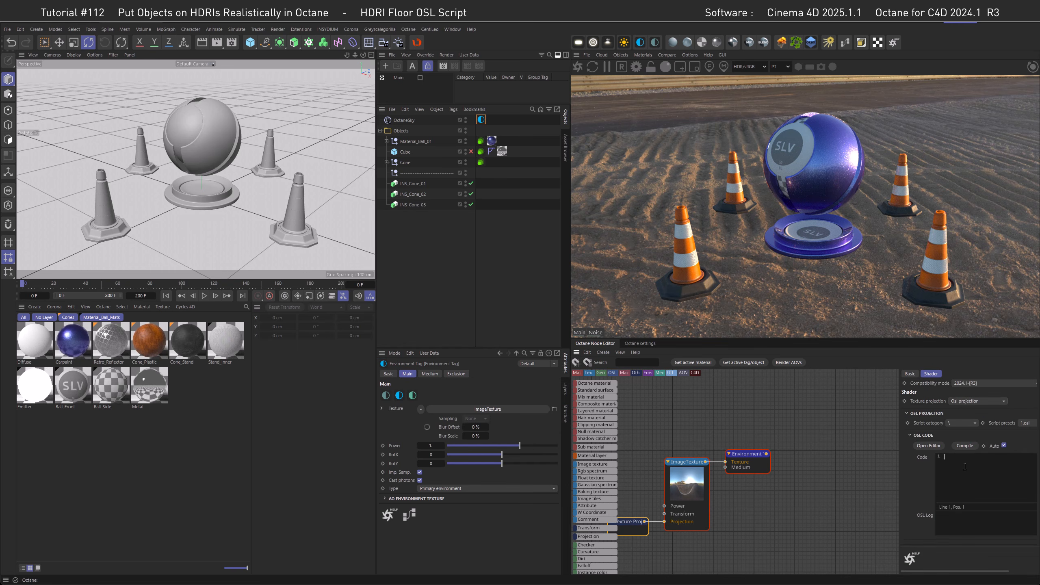
{"action": "key", "text": "ctrl+v"}
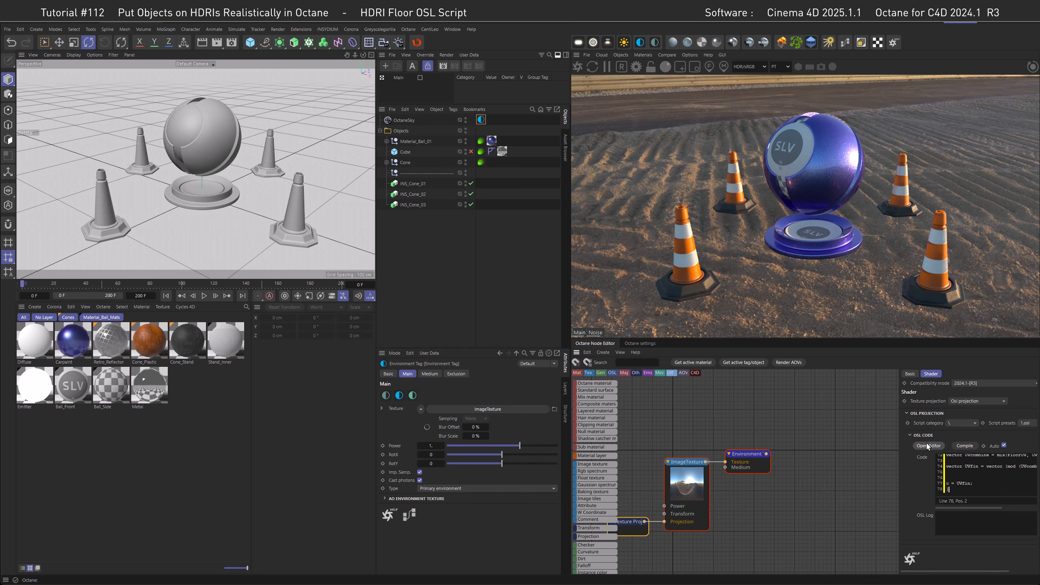
{"action": "left_click", "coordinate": [965, 446]}
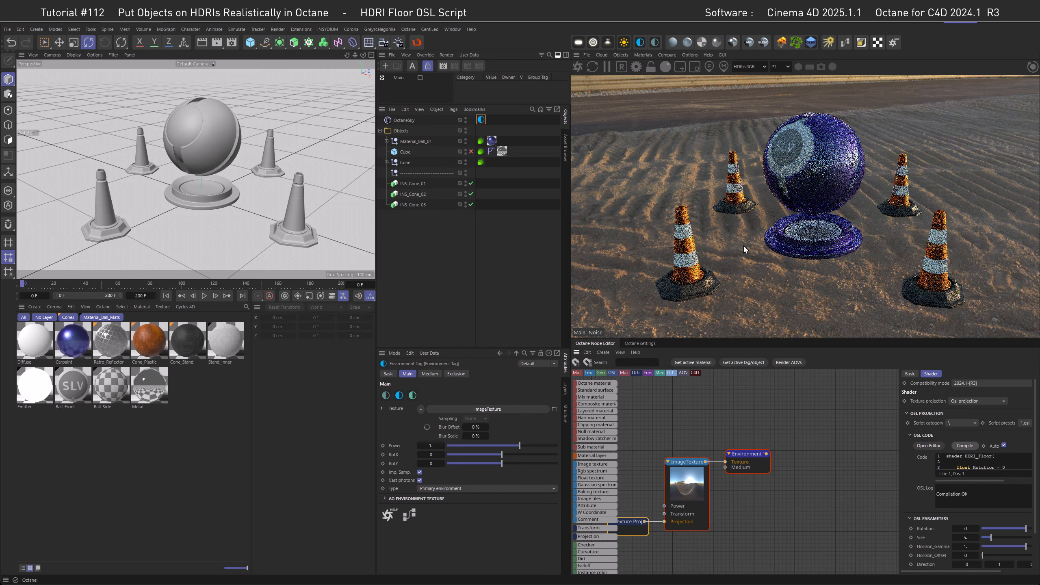
{"action": "left_click_drag", "start_coordinate": [258, 193], "coordinate": [218, 191], "text": "alt"}
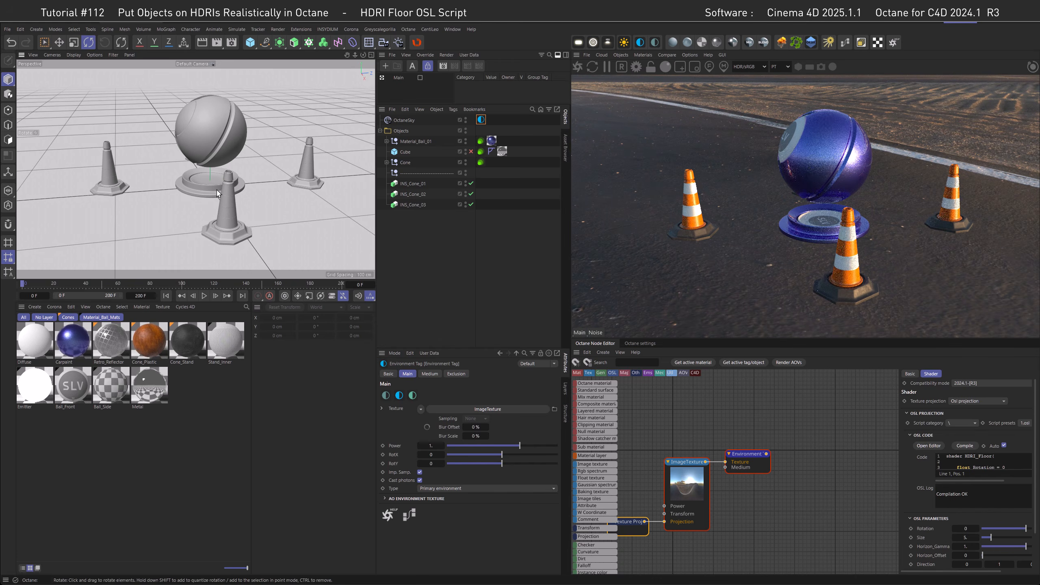
Try a different RotX value on the environment tag, restoring it to 0.
{"action": "middle_click_drag", "start_coordinate": [693, 446], "coordinate": [753, 417]}
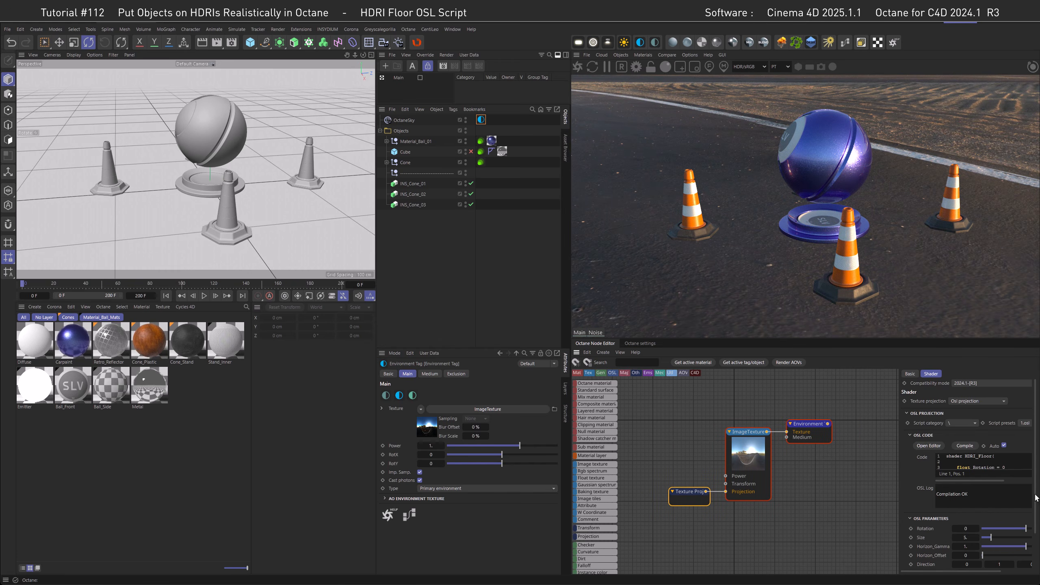
{"action": "scroll", "coordinate": [1036, 498], "scroll_direction": "down", "scroll_amount": 3}
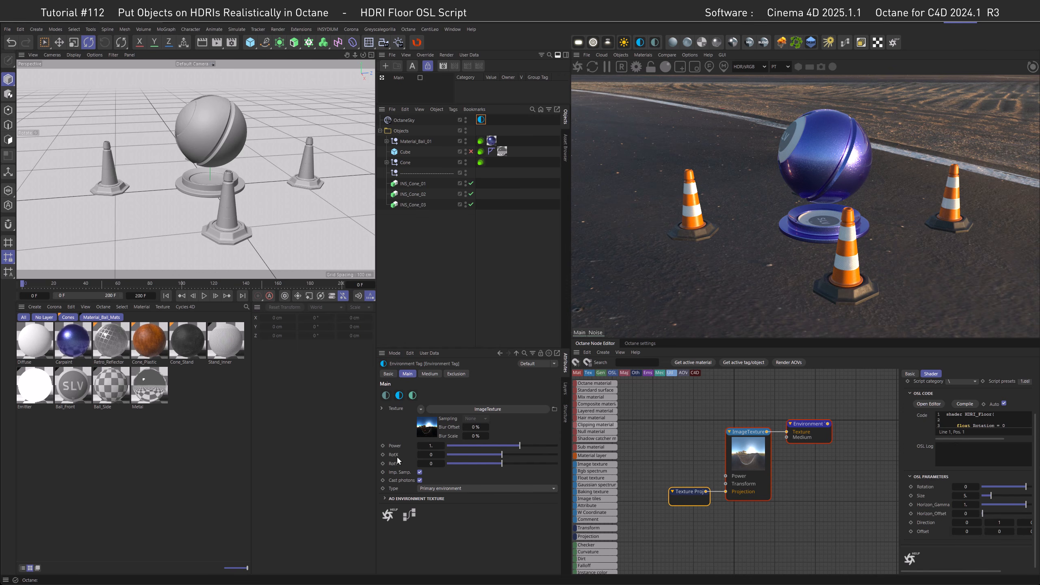
{"action": "left_click_drag", "start_coordinate": [502, 455], "coordinate": [509, 456]}
{"action": "double_click", "coordinate": [434, 456]}
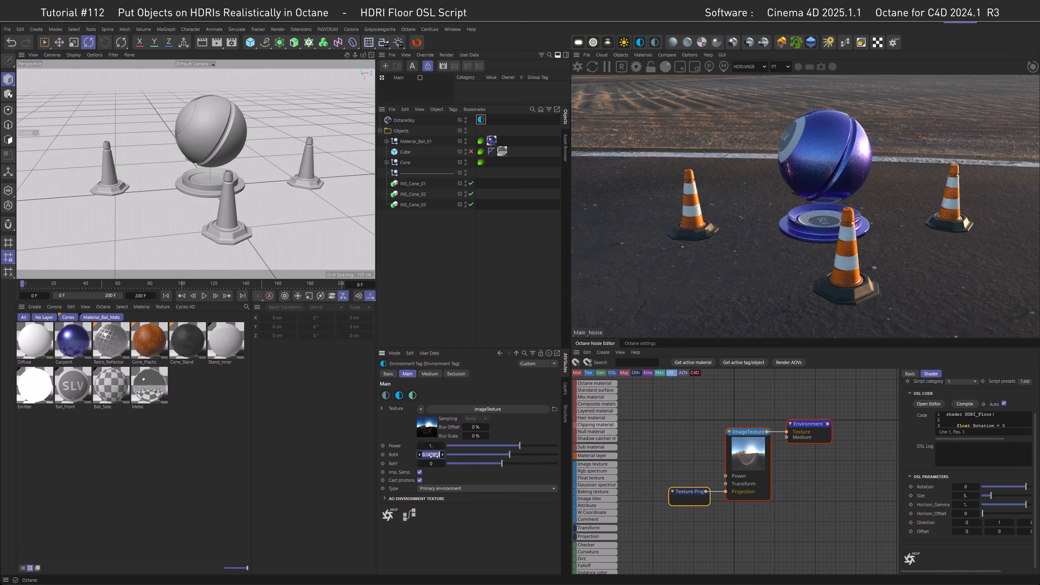
{"action": "type", "text": "0"}
{"action": "key", "text": "Return"}
Try a different Rotation value in the projection's OSL parameters, restoring it to 0.
{"action": "mouse_move", "coordinate": [1027, 488]}
{"action": "left_mouse_down"}
{"action": "mouse_move", "coordinate": [1017, 487]}
{"action": "mouse_move", "coordinate": [1038, 488]}
{"action": "left_mouse_up"}
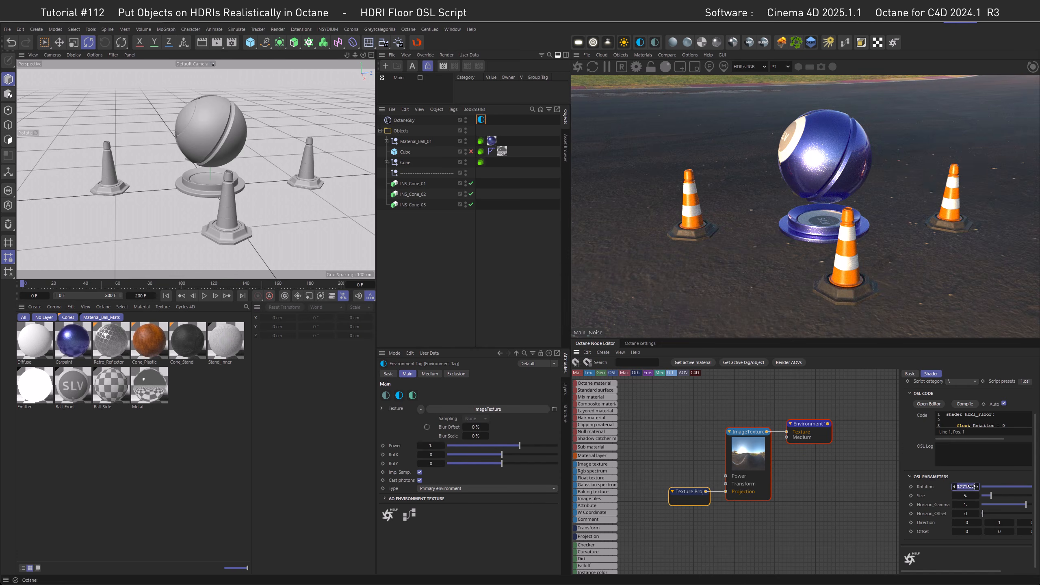
{"action": "double_click", "coordinate": [967, 487]}
{"action": "type", "text": "0"}
{"action": "key", "text": "Return"}
Set the OSL Size parameter to 10 to test the ground scale from a lower viewing angle.
{"action": "mouse_move", "coordinate": [770, 239]}
{"action": "left_mouse_down"}
{"action": "mouse_move", "coordinate": [768, 227]}
{"action": "mouse_move", "coordinate": [774, 239]}
{"action": "left_mouse_up"}
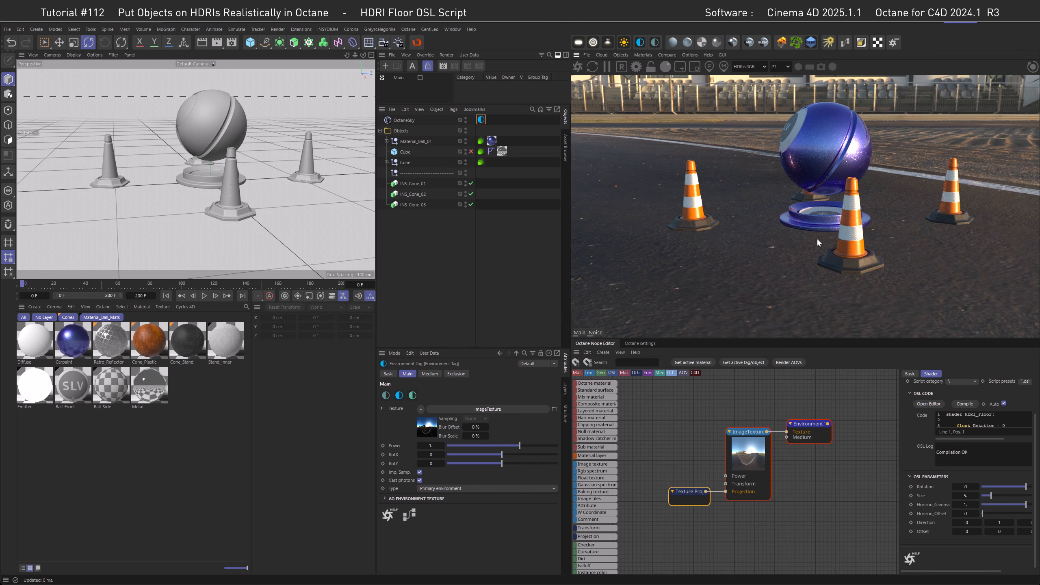
{"action": "left_click", "coordinate": [965, 496]}
{"action": "type", "text": "10"}
{"action": "key", "text": "Return"}
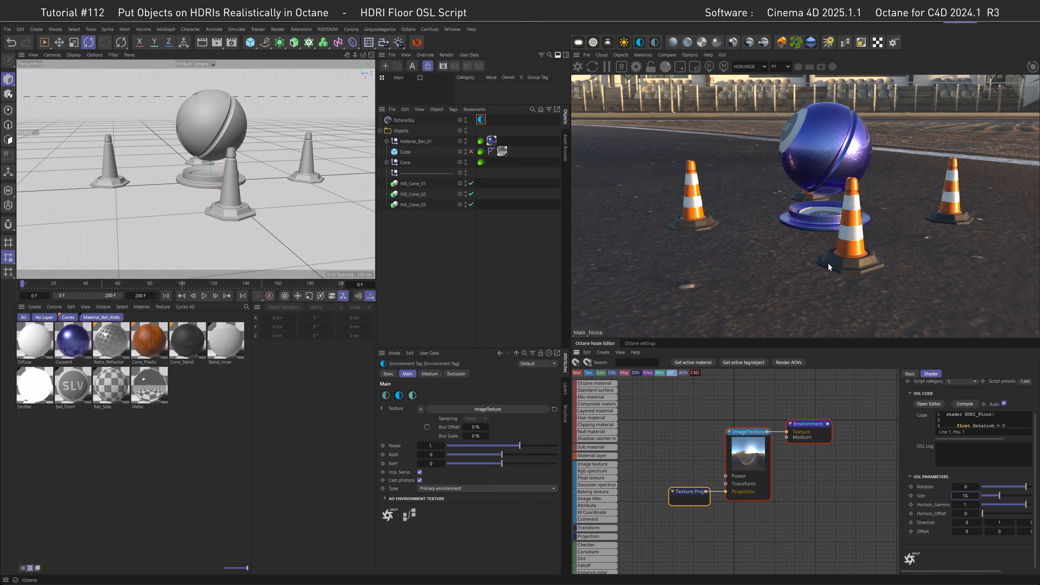
Set the OSL projection's Size parameter to 2.
{"action": "left_click_drag", "start_coordinate": [977, 496], "coordinate": [986, 496]}
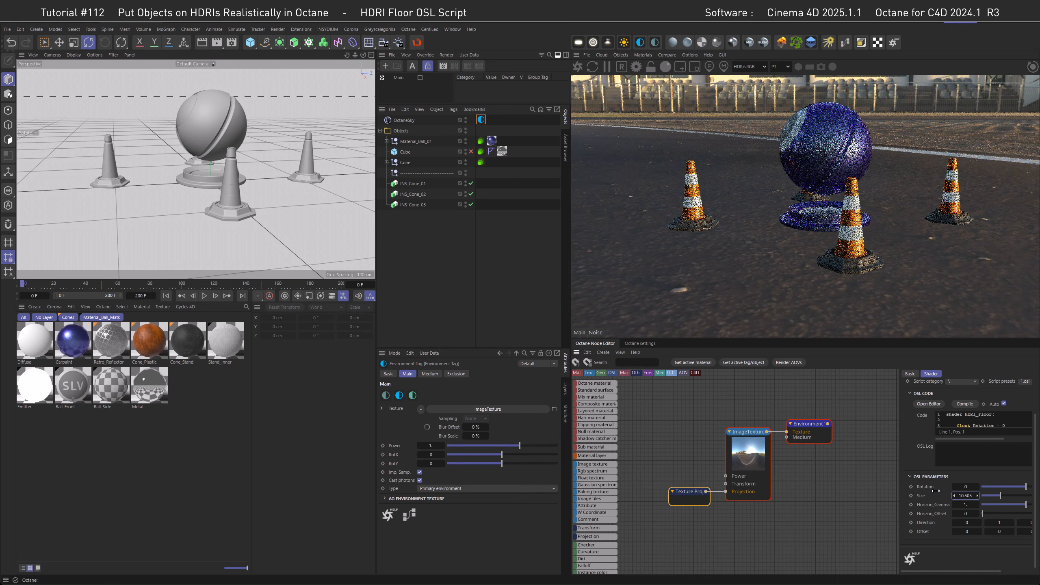
{"action": "left_click_drag", "start_coordinate": [954, 495], "coordinate": [958, 505]}
{"action": "type", "text": "2"}
{"action": "key", "text": "Return"}
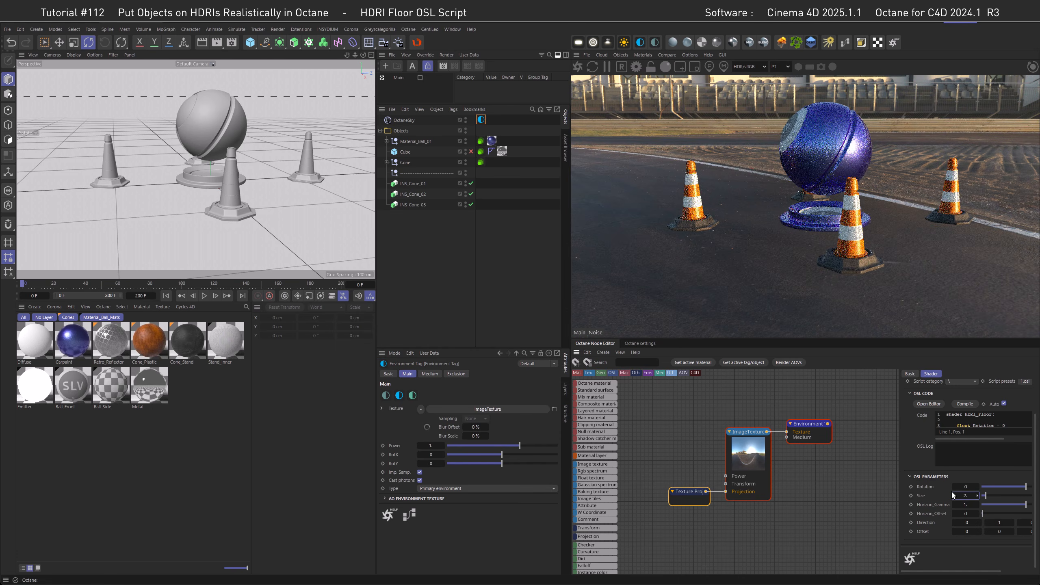
Set the OSL projection's Horizon_Gamma parameter to 0.697.
{"action": "left_click_drag", "start_coordinate": [770, 222], "coordinate": [703, 191]}
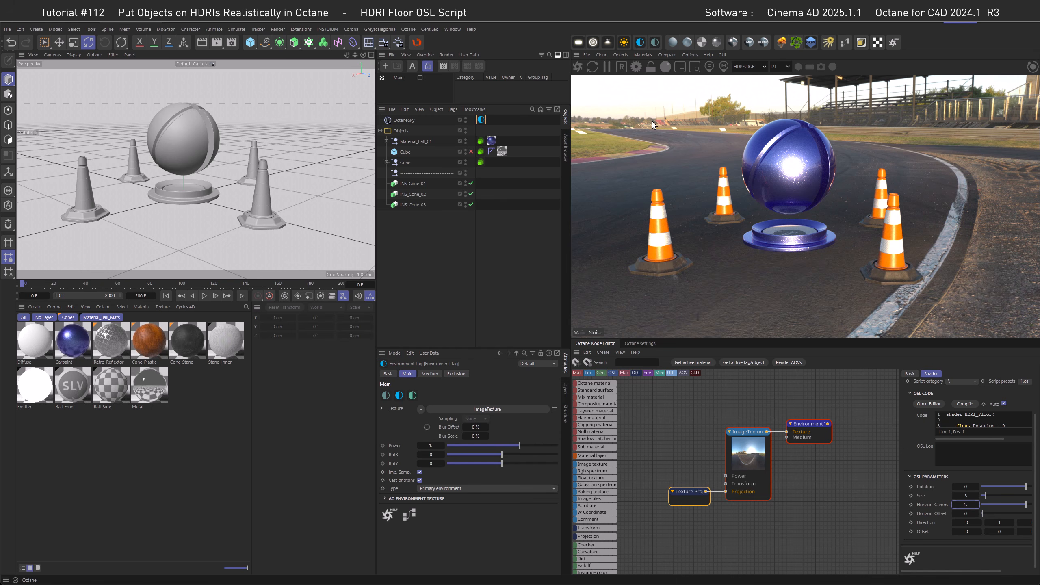
{"action": "left_click_drag", "start_coordinate": [172, 176], "coordinate": [204, 188], "text": "alt"}
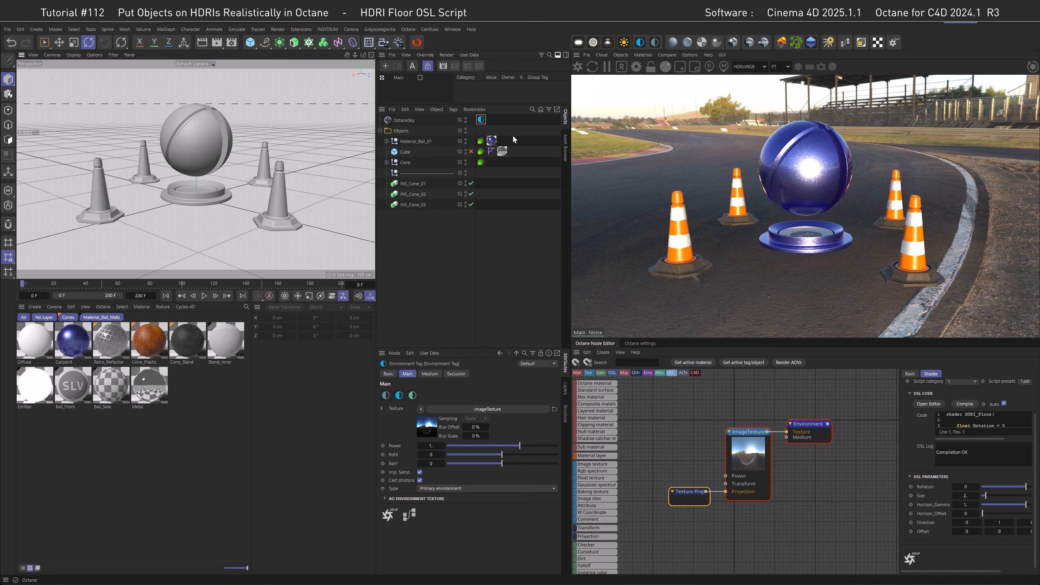
{"action": "left_click_drag", "start_coordinate": [220, 142], "coordinate": [148, 138], "text": "alt"}
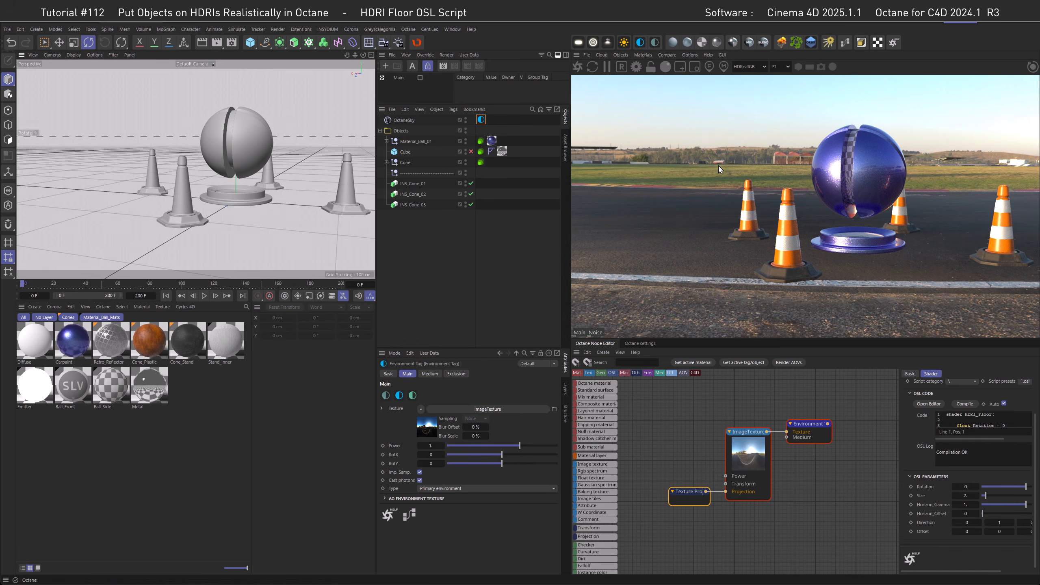
{"action": "middle_click_drag", "start_coordinate": [252, 155], "coordinate": [272, 184], "text": "alt"}
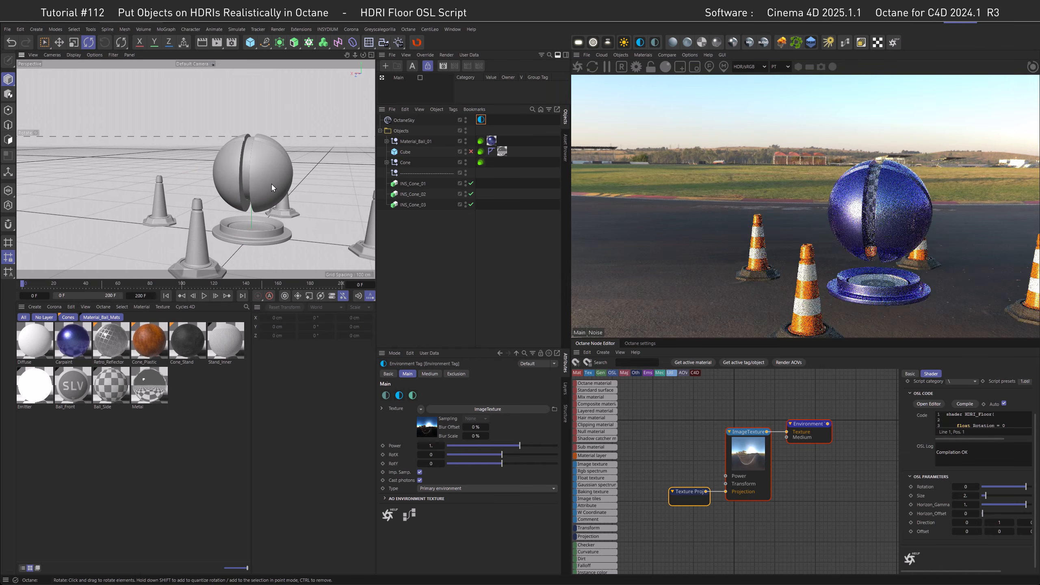
{"action": "left_click_drag", "start_coordinate": [279, 163], "coordinate": [216, 189], "text": "alt"}
{"action": "middle_click_drag", "start_coordinate": [315, 167], "coordinate": [197, 167], "text": "alt"}
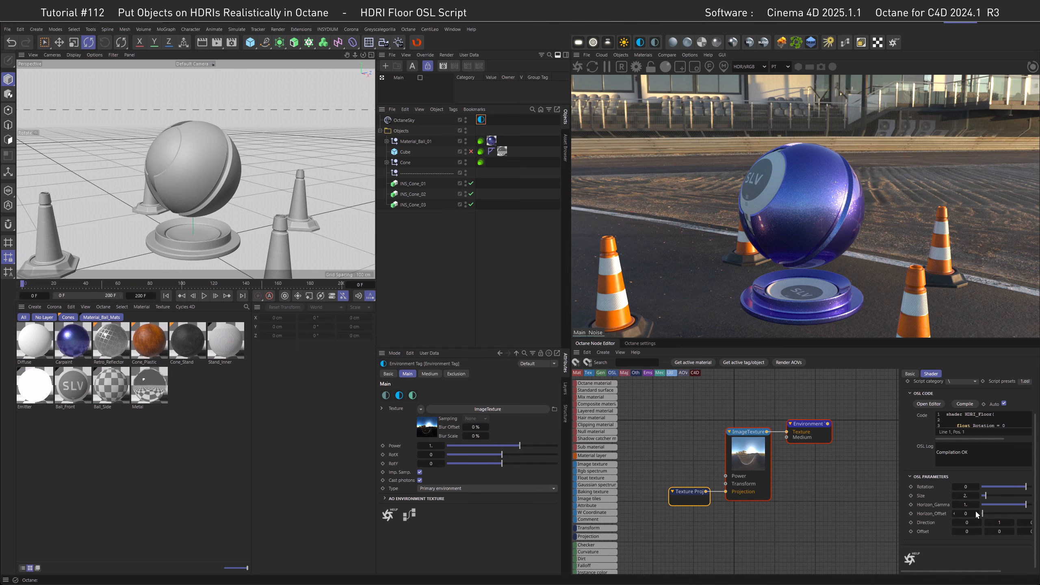
{"action": "left_click_drag", "start_coordinate": [964, 505], "coordinate": [839, 506]}
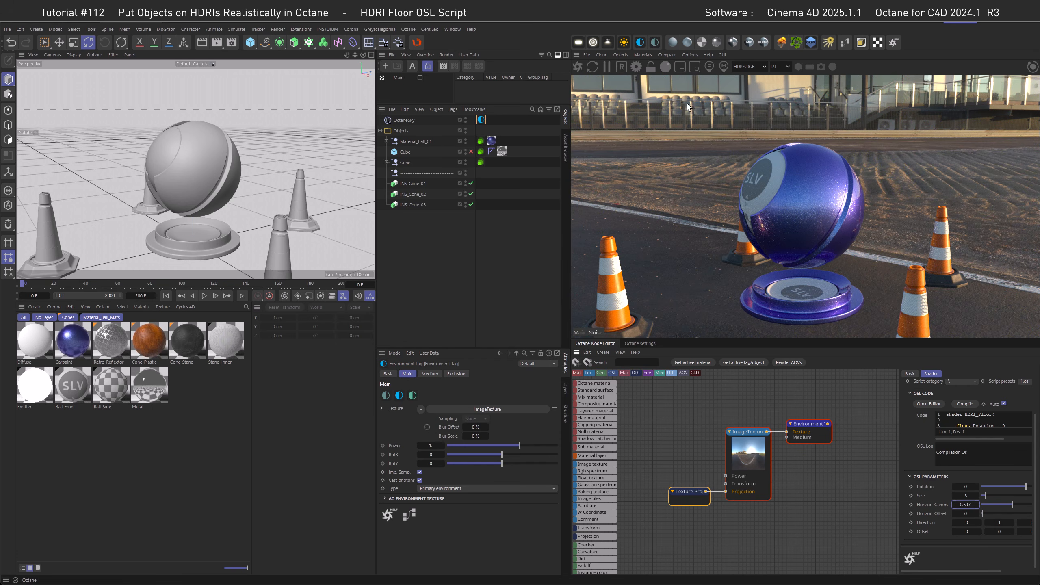
Try a Horizon_Offset of 0.042056 in the OSL parameters while viewing the horizon from different angles, restoring it to 0.
{"action": "left_click_drag", "start_coordinate": [202, 176], "coordinate": [308, 179], "text": "alt"}
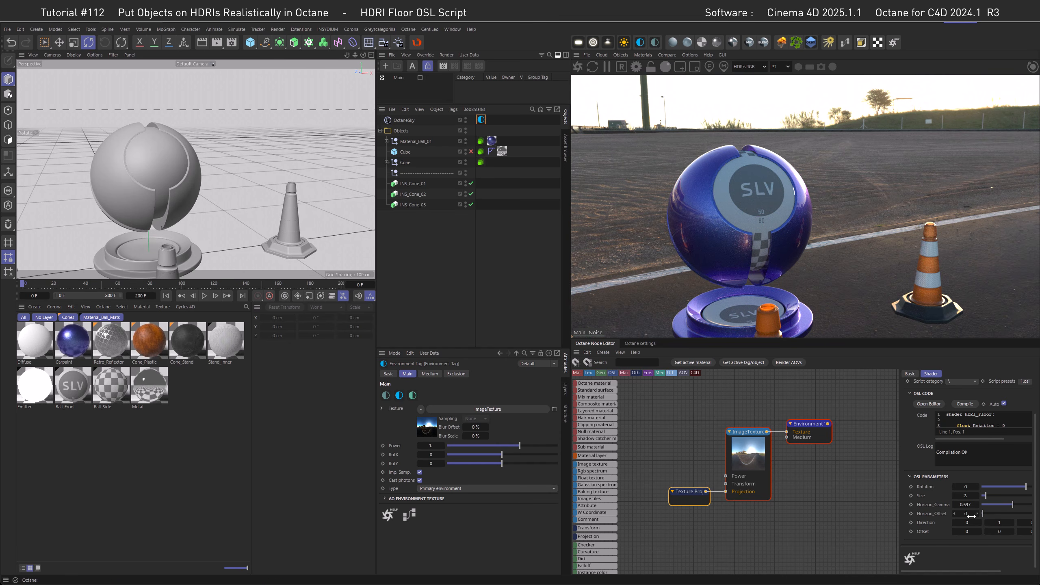
{"action": "left_click_drag", "start_coordinate": [984, 513], "coordinate": [1020, 513]}
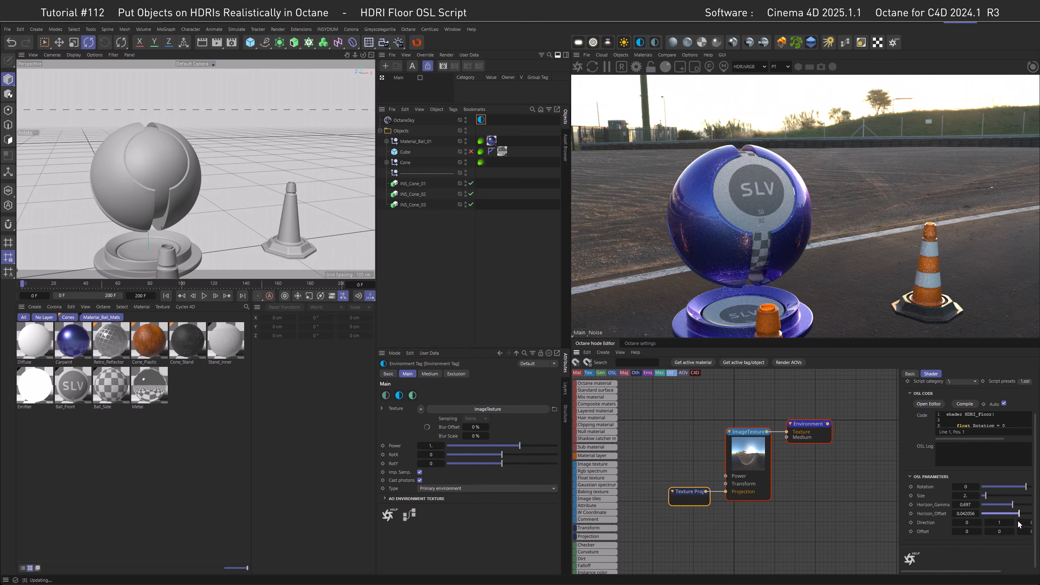
{"action": "left_click_drag", "start_coordinate": [152, 184], "coordinate": [254, 161], "text": "alt"}
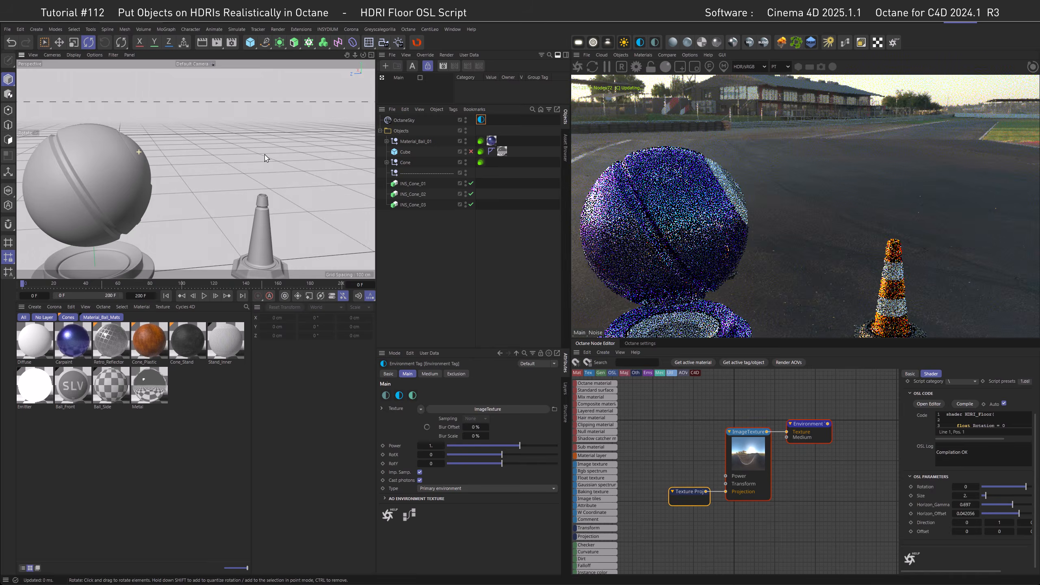
{"action": "left_click_drag", "start_coordinate": [127, 154], "coordinate": [191, 162], "text": "alt"}
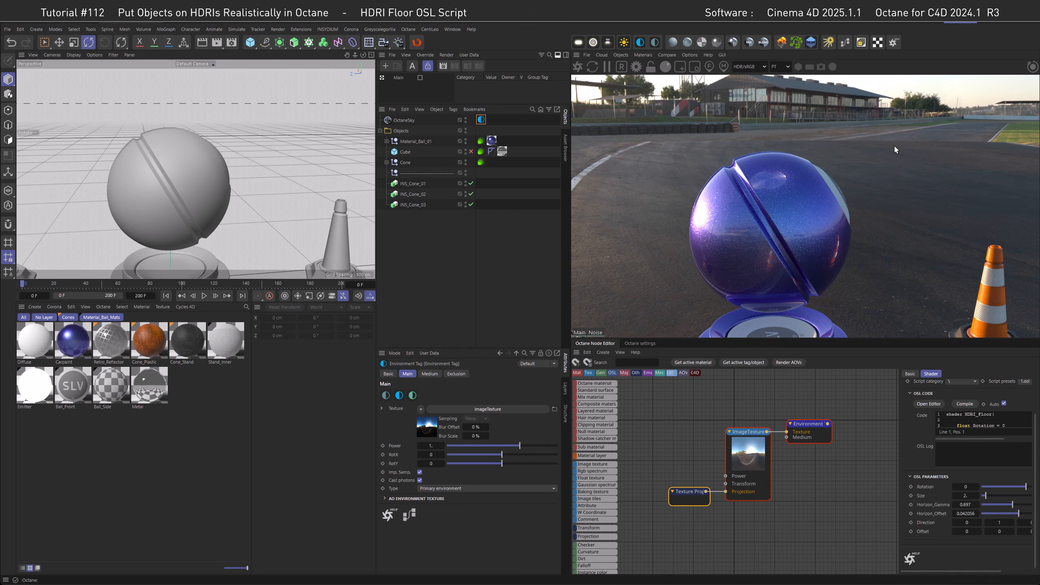
{"action": "left_click_drag", "start_coordinate": [1010, 512], "coordinate": [978, 514]}
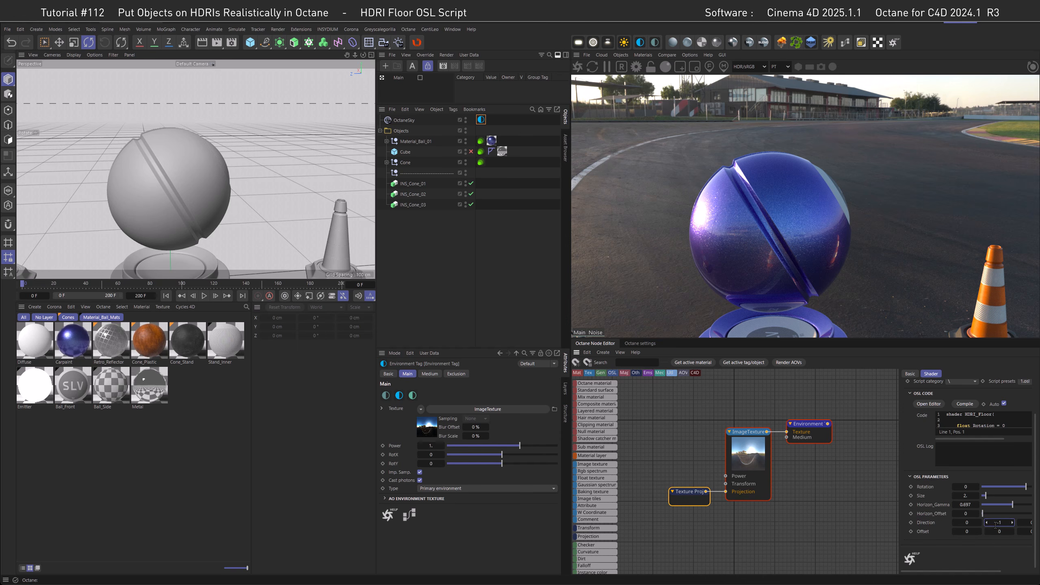
Try a Y value of -1 for the OSL Direction parameter, restoring it to 1.
{"action": "key", "text": "Return"}
{"action": "left_click_drag", "start_coordinate": [179, 220], "coordinate": [204, 160], "text": "alt"}
{"action": "double_click", "coordinate": [999, 524]}
{"action": "type", "text": "1"}
{"action": "key", "text": "Return"}
{"action": "left_click_drag", "start_coordinate": [197, 200], "coordinate": [193, 234], "text": "alt"}
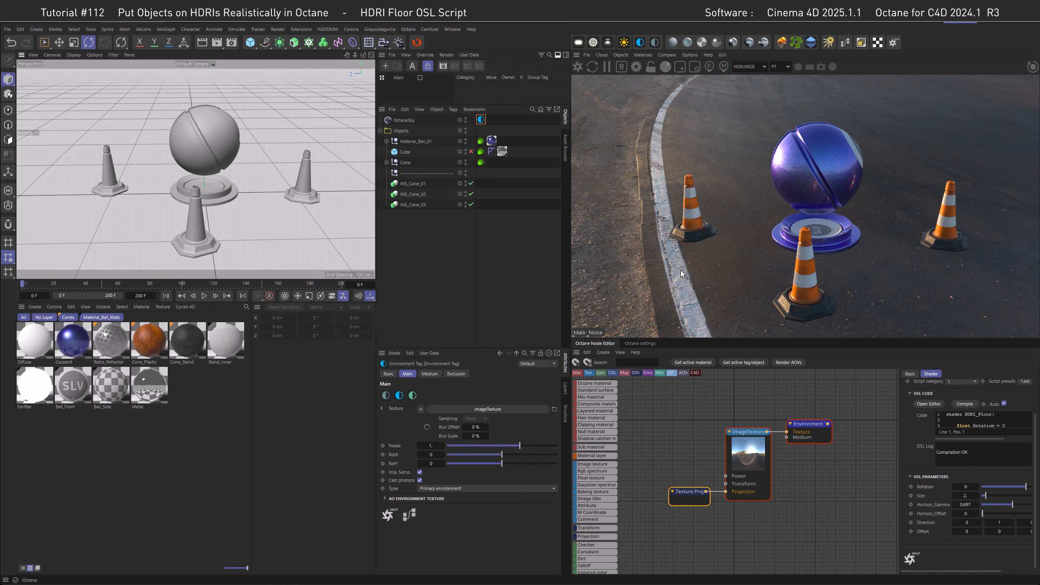
{"action": "left_click_drag", "start_coordinate": [216, 199], "coordinate": [210, 181], "text": "alt"}
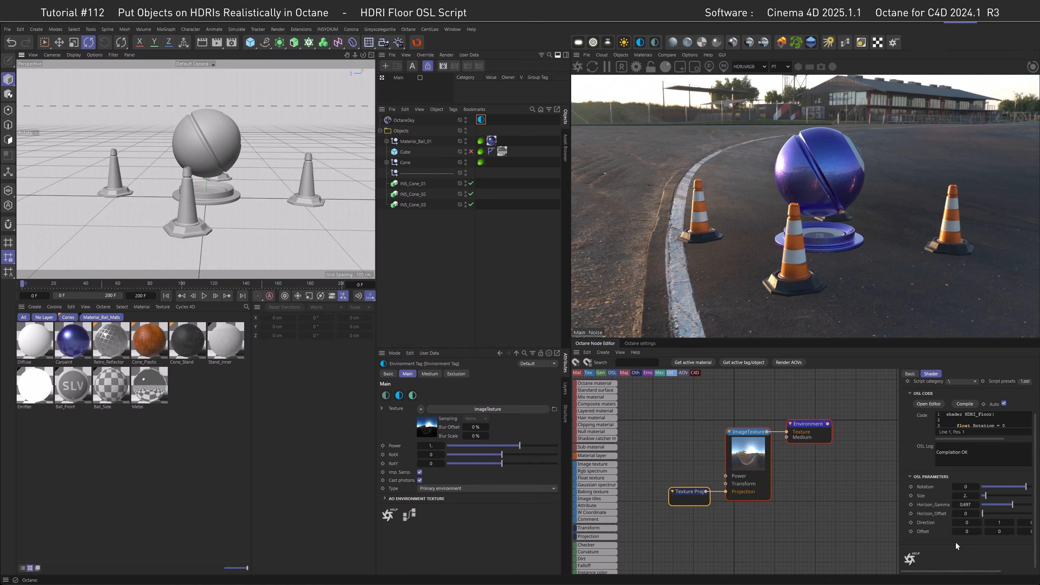
Shift the projected ground by setting the OSL Offset's Z value to 4.3, and check the objects' placement from several angles.
{"action": "left_click_drag", "start_coordinate": [964, 572], "coordinate": [999, 572]}
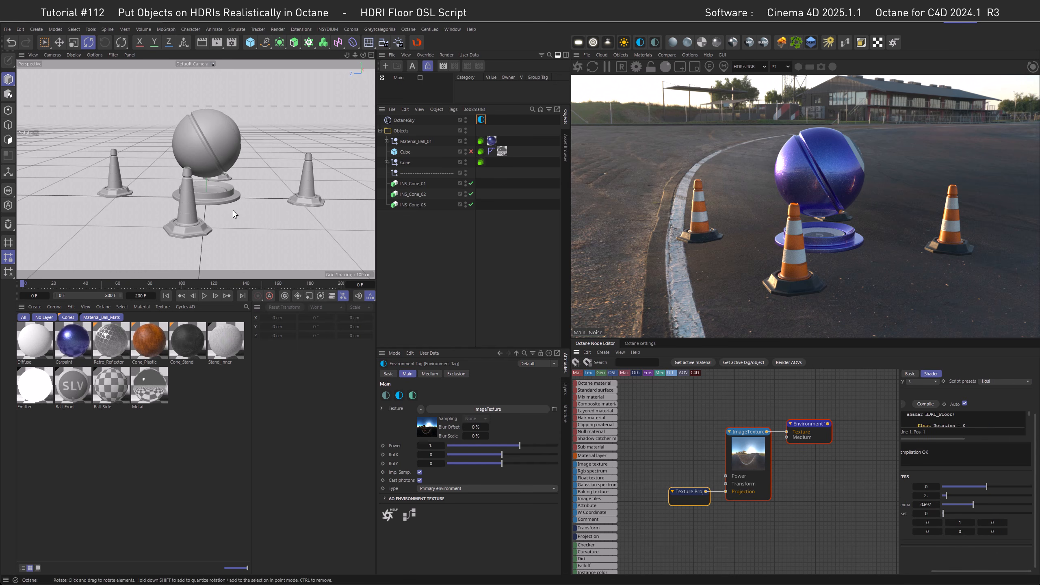
{"action": "scroll", "coordinate": [179, 191], "scroll_direction": "down", "scroll_amount": 4}
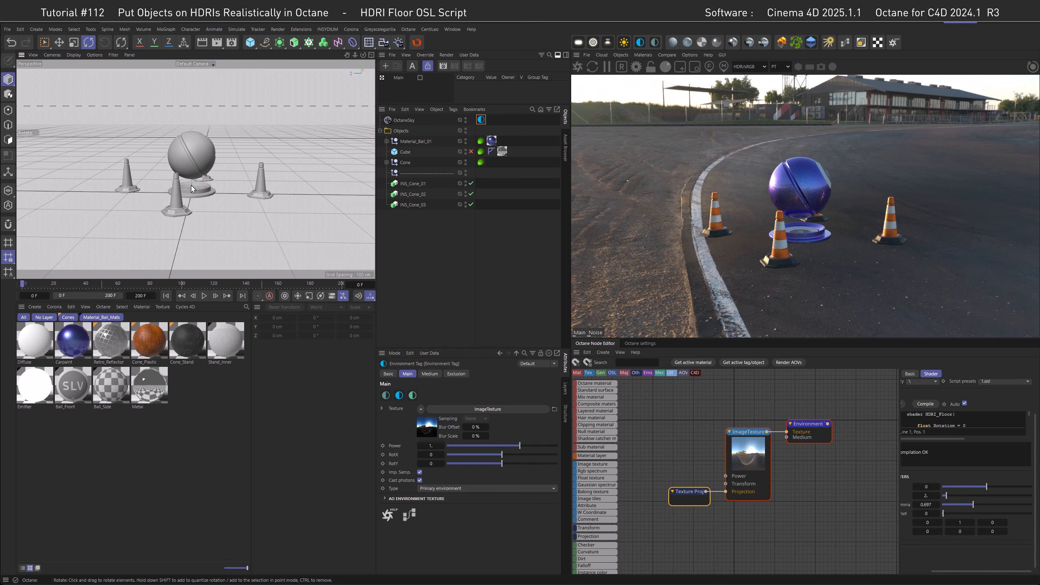
{"action": "scroll", "coordinate": [198, 189], "scroll_direction": "up", "scroll_amount": 1}
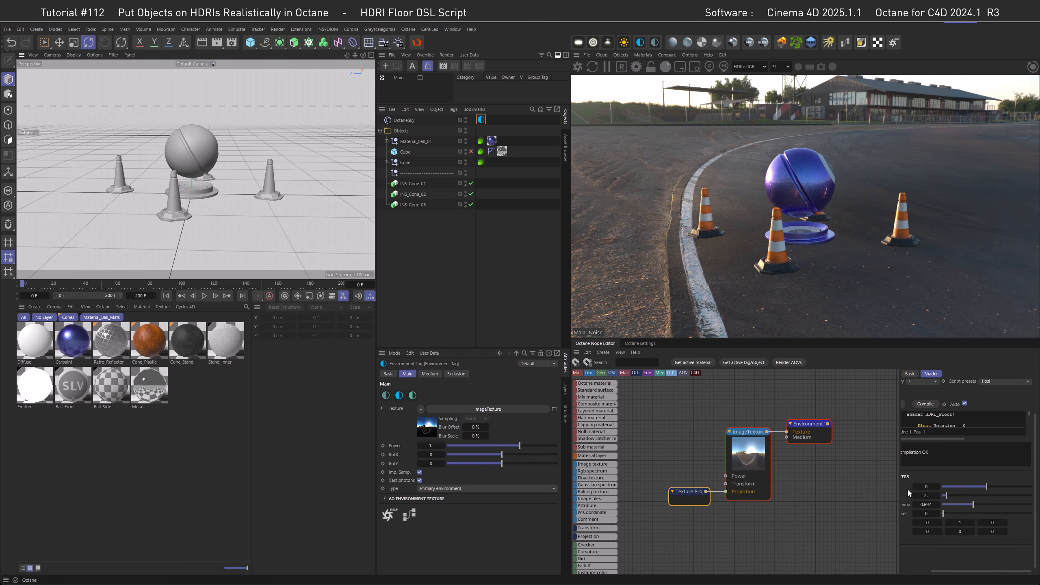
{"action": "left_click_drag", "start_coordinate": [993, 532], "coordinate": [1005, 531]}
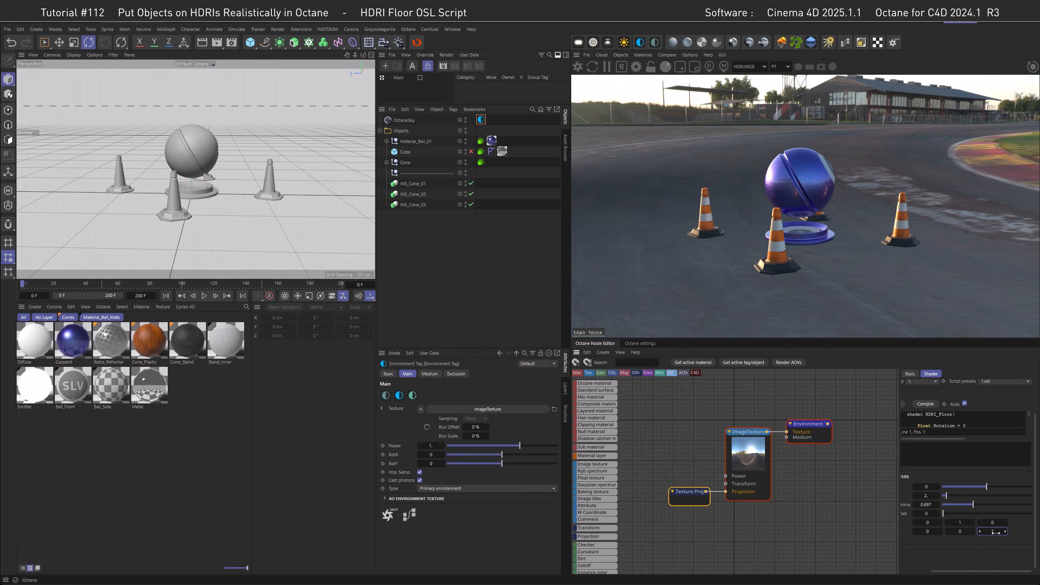
{"action": "left_click_drag", "start_coordinate": [995, 532], "coordinate": [990, 532]}
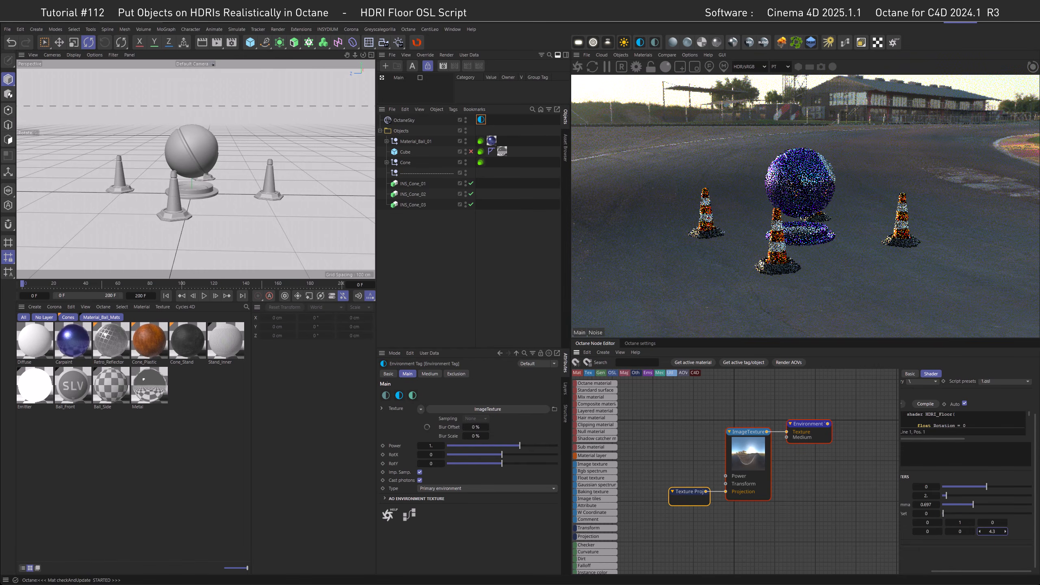
{"action": "left_click_drag", "start_coordinate": [178, 180], "coordinate": [207, 184], "text": "alt"}
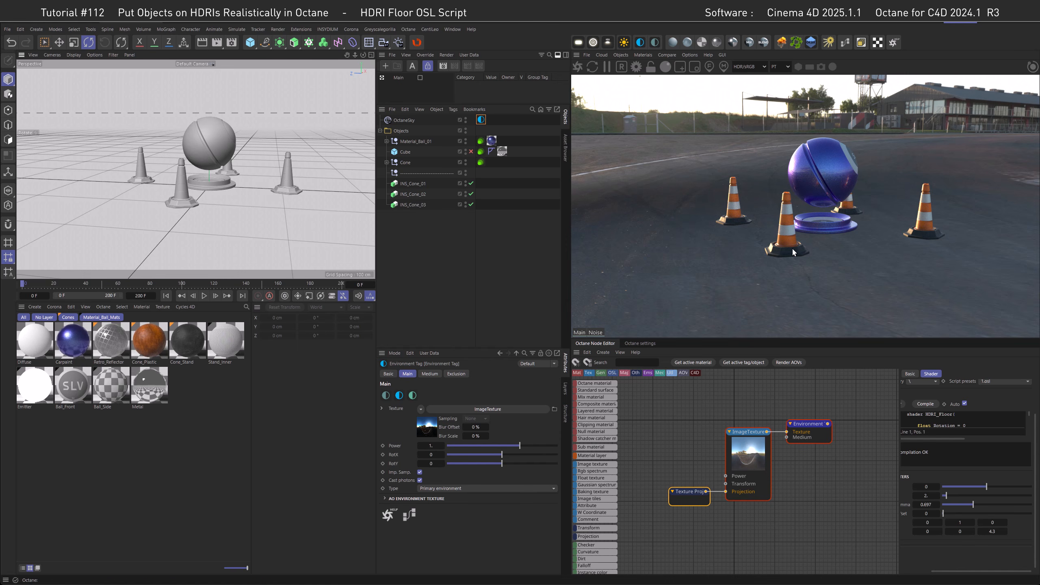
{"action": "left_click_drag", "start_coordinate": [238, 190], "coordinate": [222, 189], "text": "alt"}
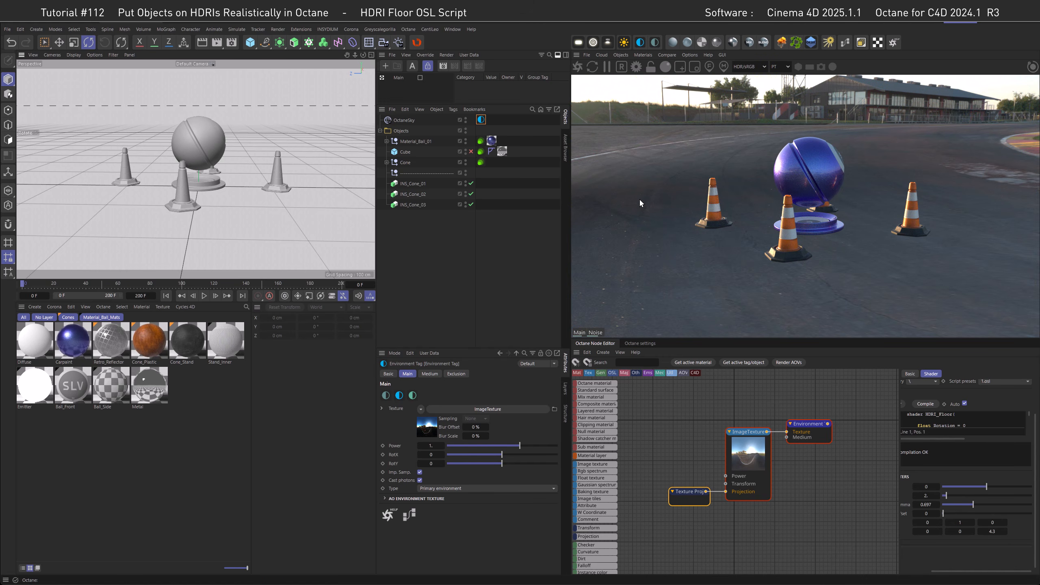
{"action": "left_click_drag", "start_coordinate": [225, 208], "coordinate": [202, 208], "text": "alt"}
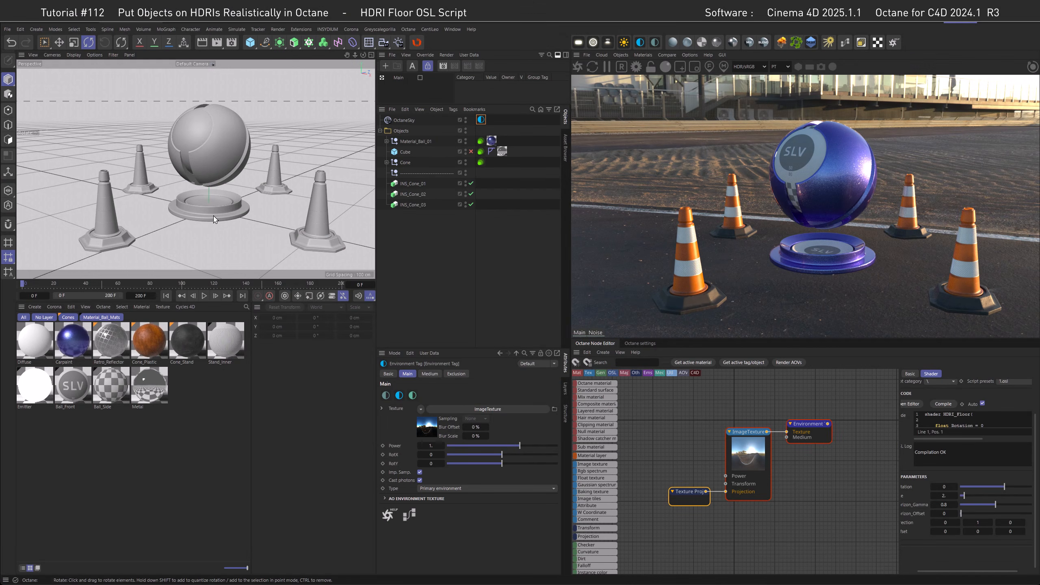
Add a Plane object as a ground surface, with a width and height of 5000 cm.
{"action": "left_click_drag", "start_coordinate": [216, 220], "coordinate": [239, 242], "text": "alt"}
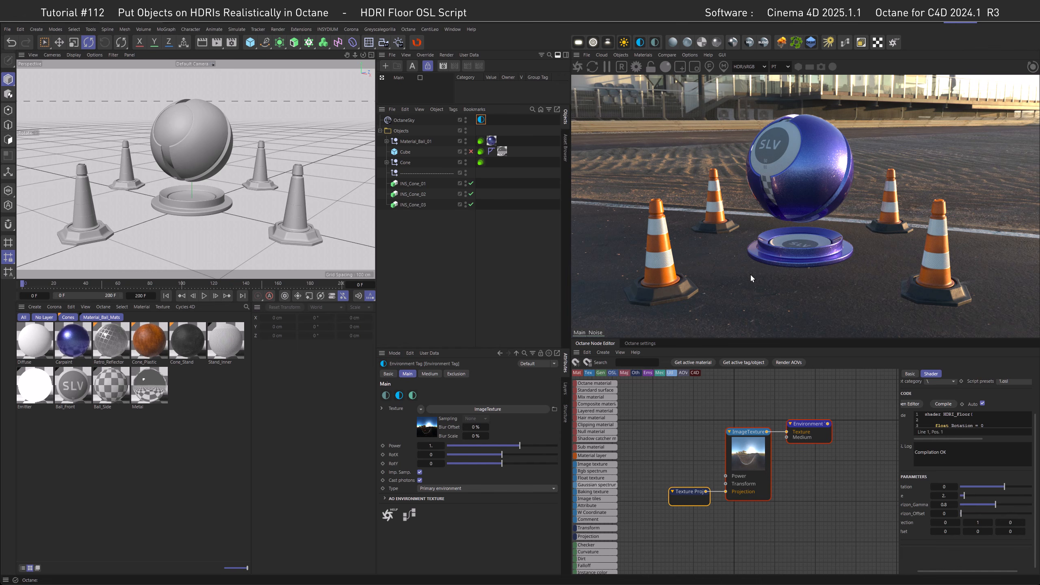
{"action": "left_click", "coordinate": [250, 42]}
{"action": "left_click", "coordinate": [330, 73]}
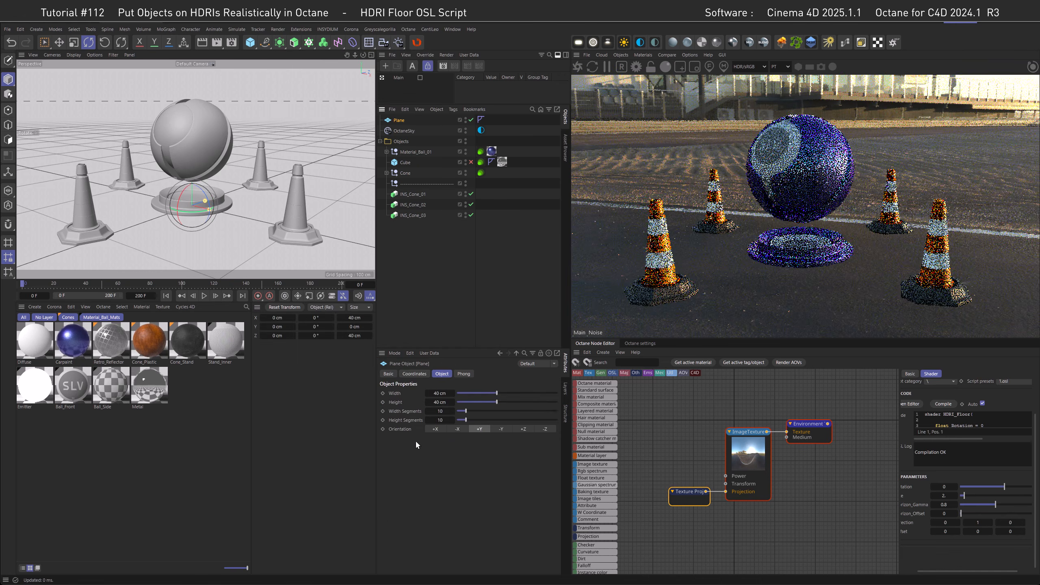
{"action": "left_click", "coordinate": [440, 393]}
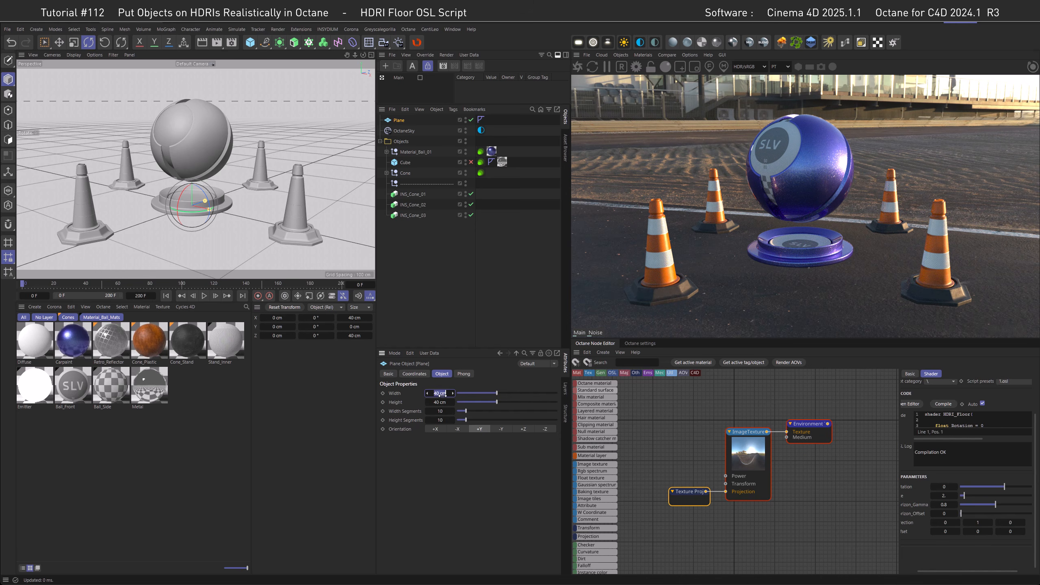
{"action": "type", "text": "5000"}
{"action": "key", "text": "Tab"}
{"action": "type", "text": "5000"}
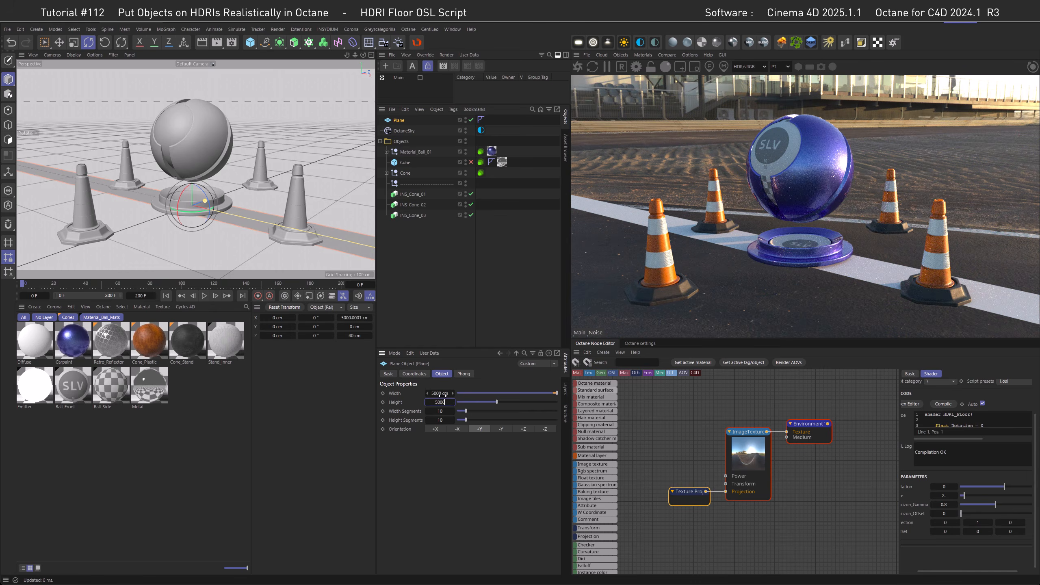
{"action": "key", "text": "Return"}
{"action": "left_click_drag", "start_coordinate": [224, 201], "coordinate": [172, 204], "text": "alt"}
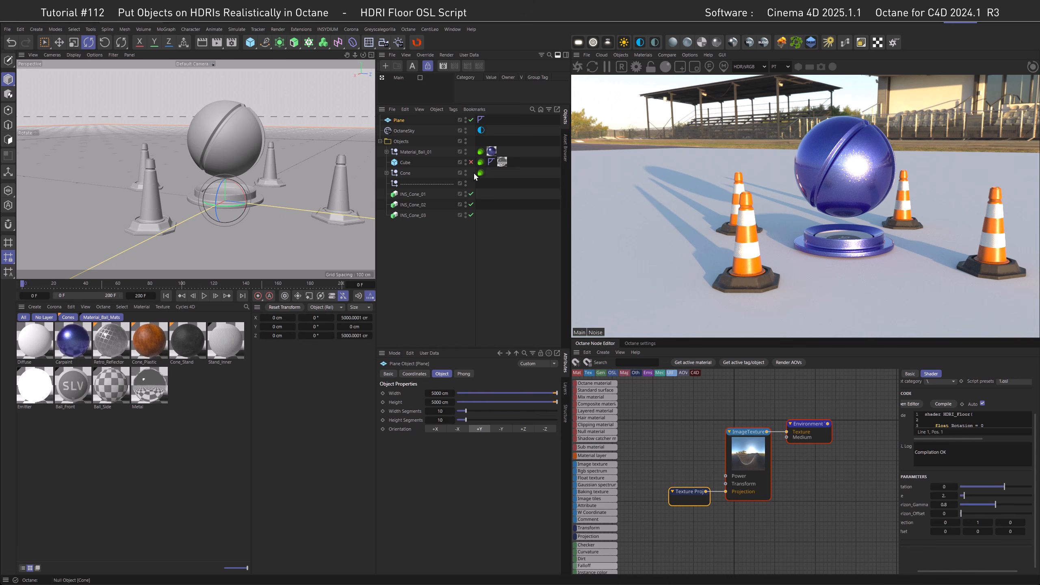
Delete the existing Octane object tags from Material_Ball_01, Cube and Cone.
{"action": "left_click", "coordinate": [480, 151]}
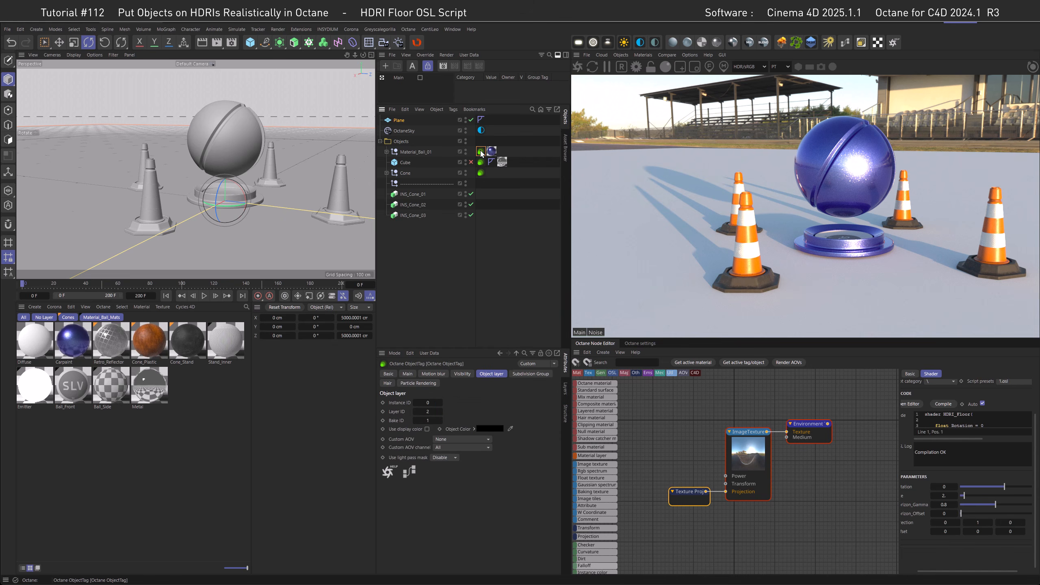
{"action": "left_click", "coordinate": [482, 173], "text": "shift"}
{"action": "key", "text": "Delete"}
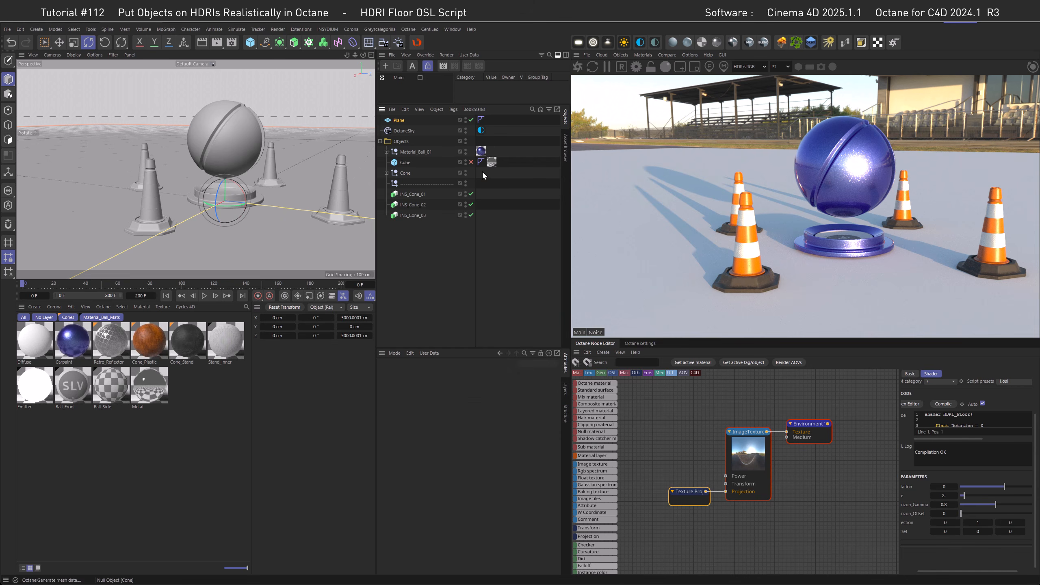
Add Octane ObjectTags to Material_Ball_01, Cube and Cone, and set their object layer's Layer ID to 2.
{"action": "left_click", "coordinate": [417, 153]}
{"action": "left_click", "coordinate": [405, 173], "text": "shift"}
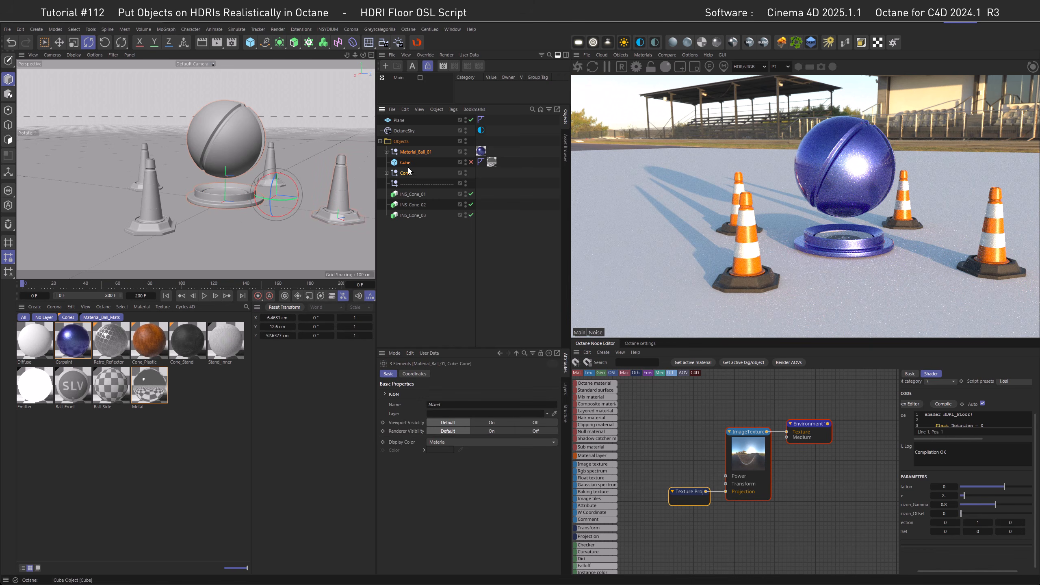
{"action": "right_click", "coordinate": [421, 153]}
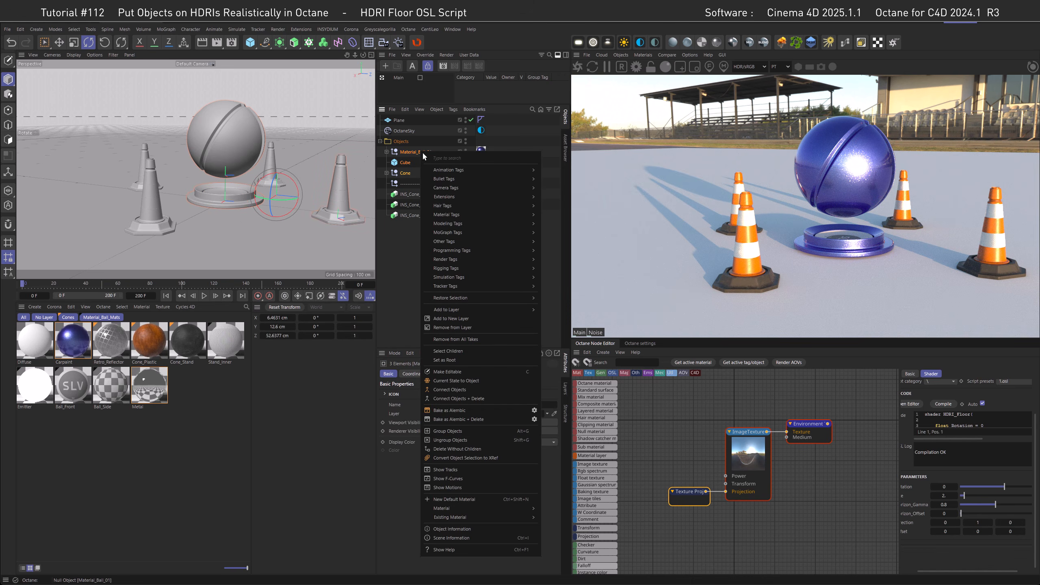
{"action": "mouse_move", "coordinate": [455, 196]}
{"action": "mouse_move", "coordinate": [582, 199]}
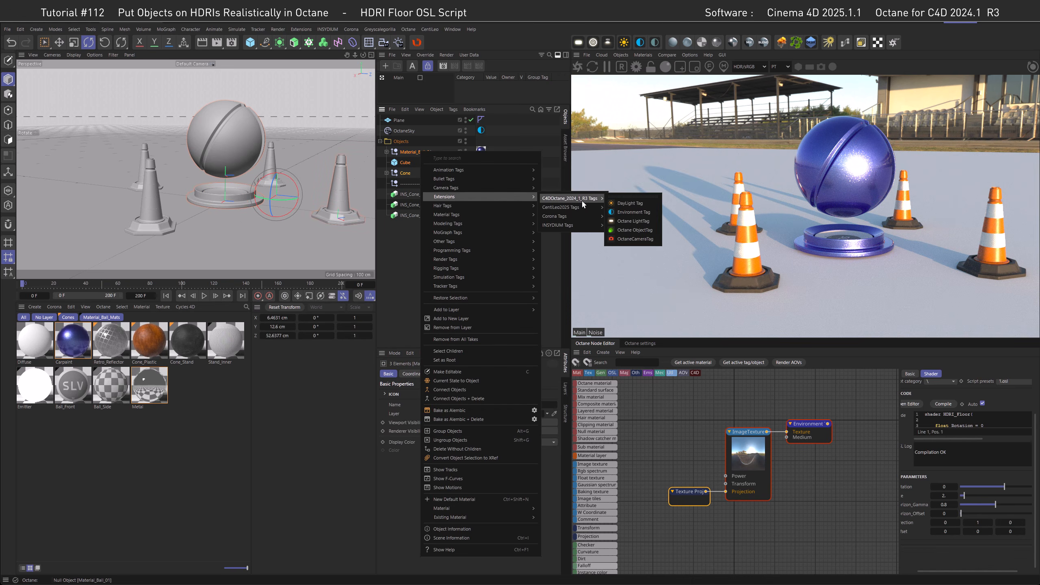
{"action": "left_click", "coordinate": [635, 231]}
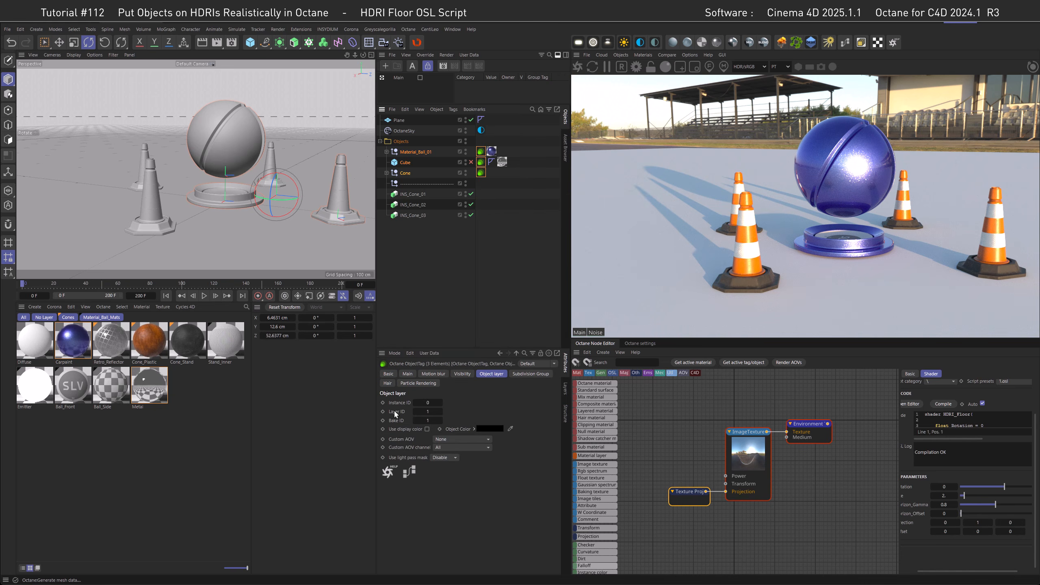
{"action": "left_click", "coordinate": [441, 411]}
Enable the render layer in the Render AOV group options of the Octane render settings.
{"action": "left_click", "coordinate": [234, 41]}
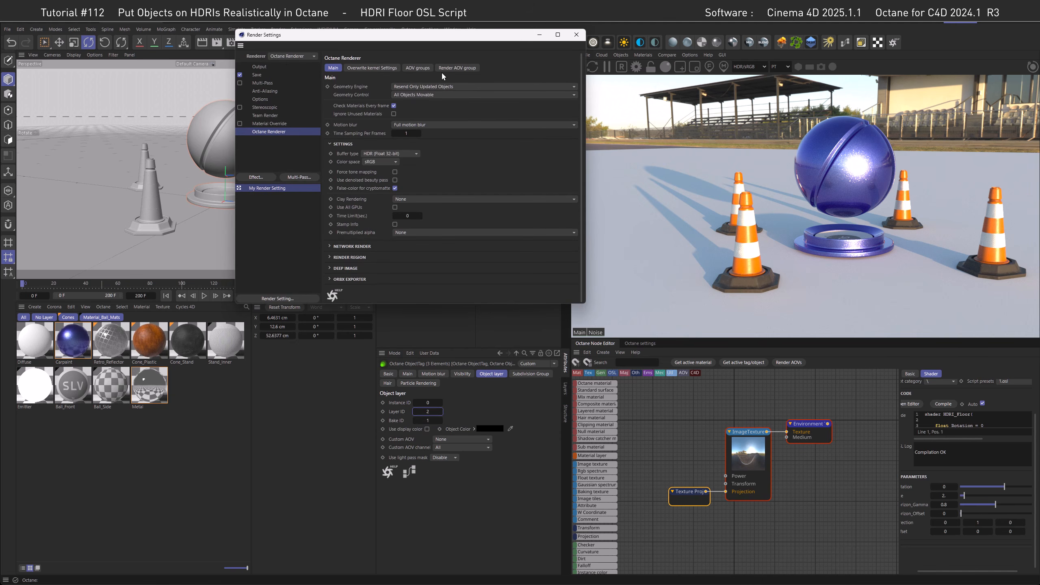
{"action": "left_click", "coordinate": [452, 68]}
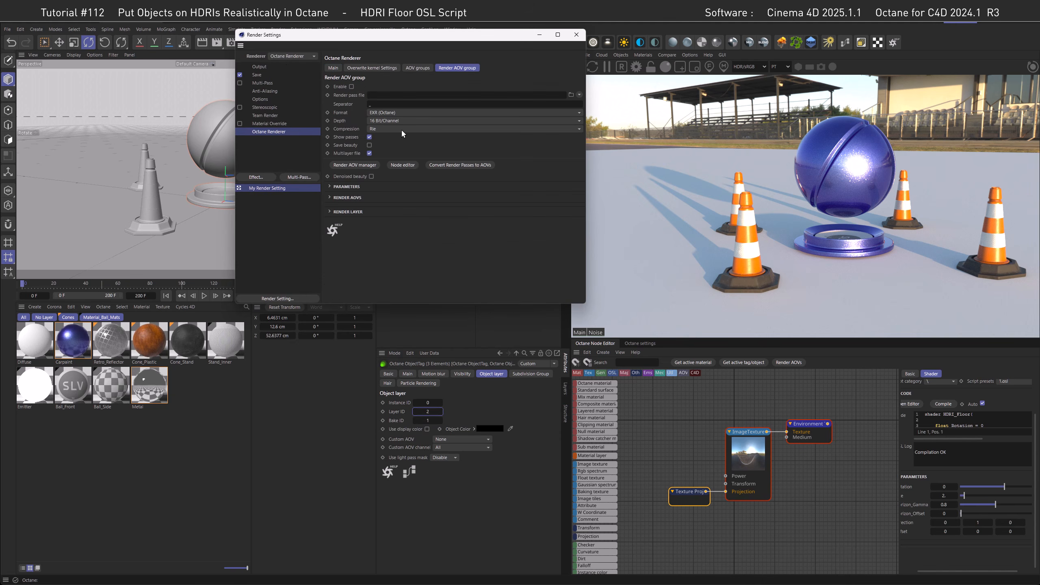
{"action": "left_click", "coordinate": [357, 211]}
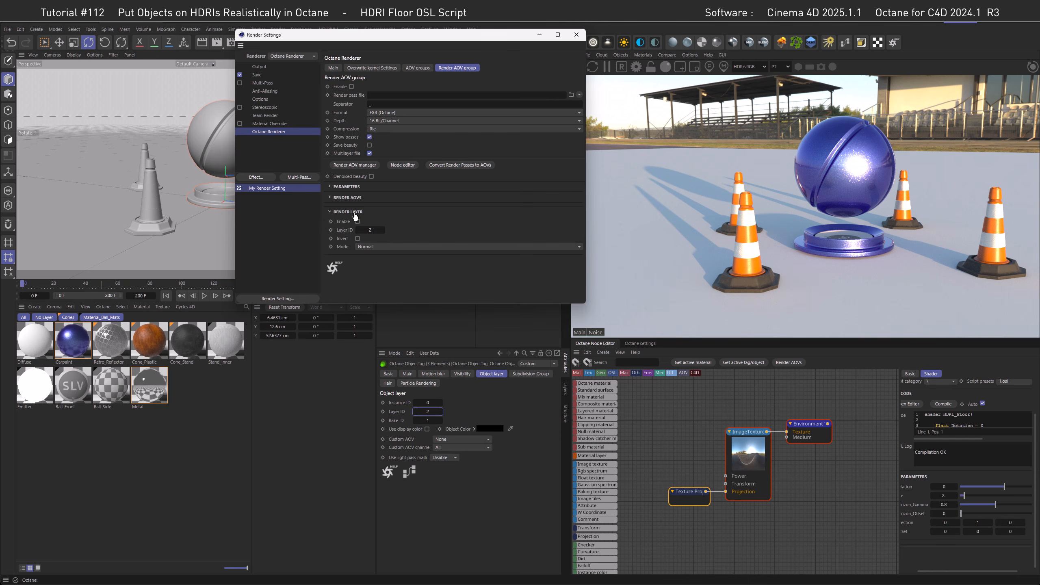
{"action": "left_click", "coordinate": [358, 222]}
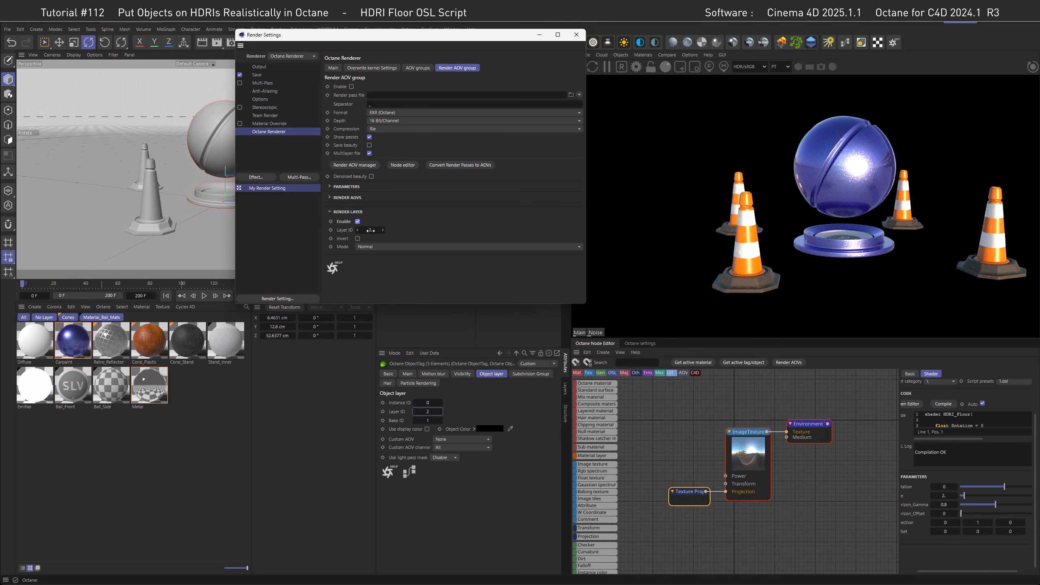
{"action": "left_click_drag", "start_coordinate": [440, 36], "coordinate": [418, 244]}
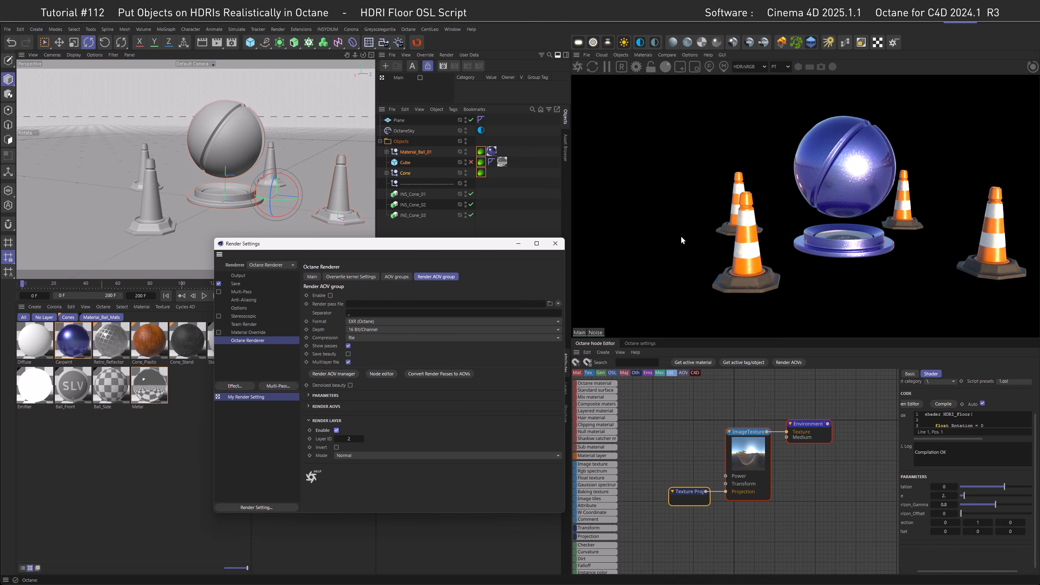
Enable the alpha channel in the Octane path tracing kernel settings and close the render settings.
{"action": "left_click", "coordinate": [637, 344]}
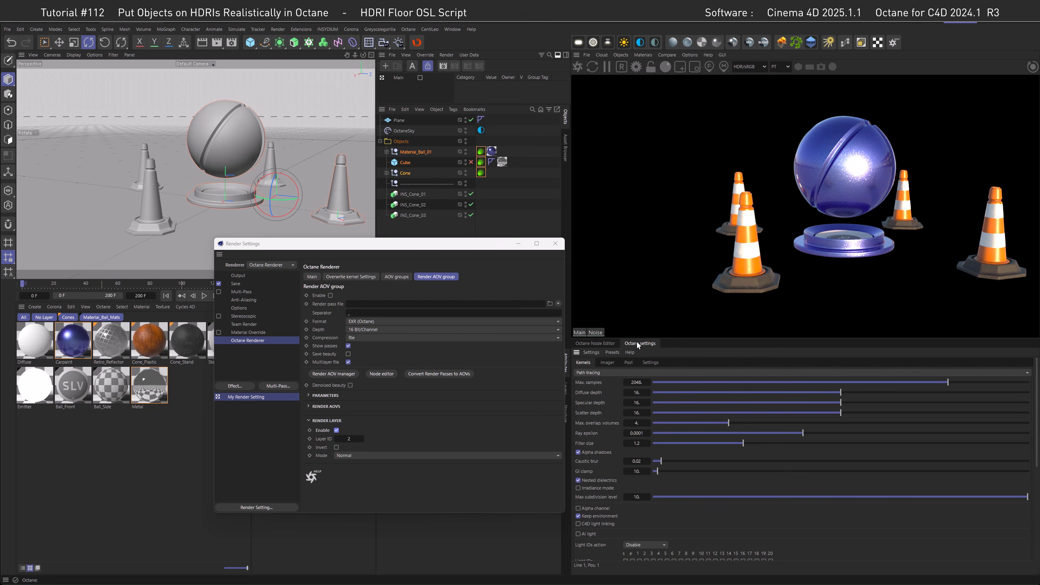
{"action": "left_click", "coordinate": [578, 508]}
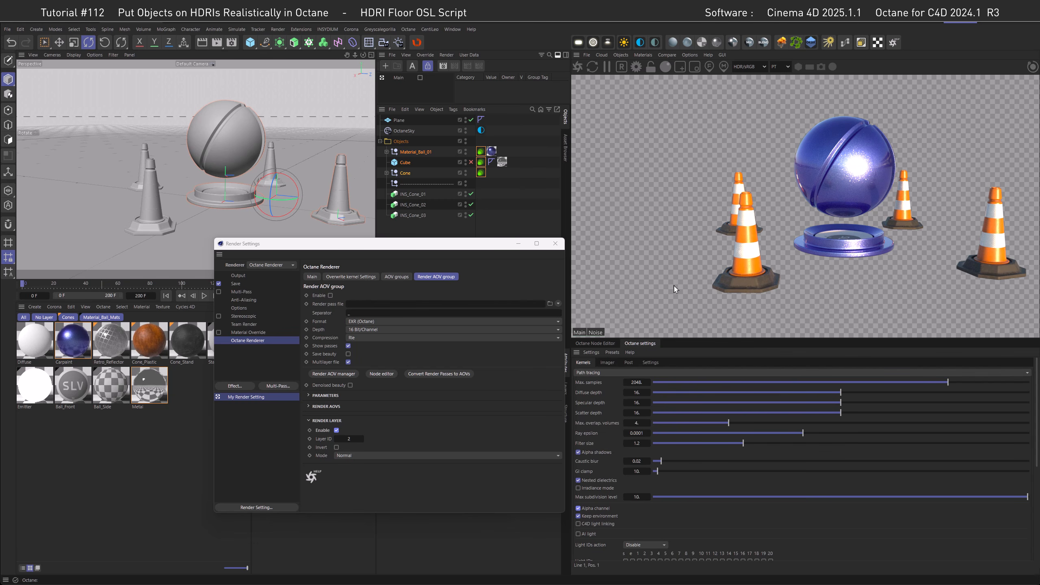
{"action": "left_click", "coordinate": [554, 244]}
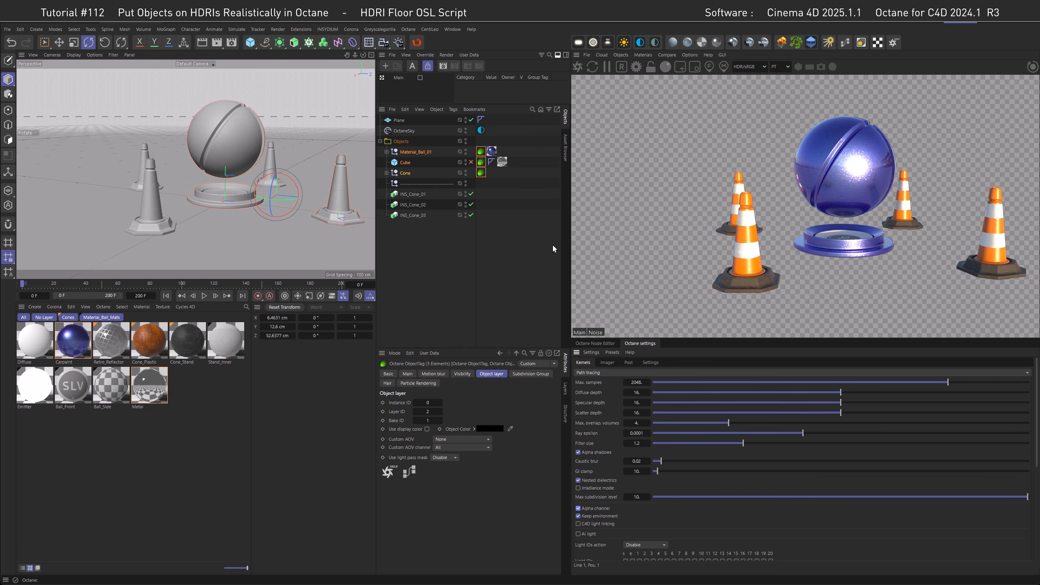
Open the render AOV graph and add an AOV group as input to the Octane Renderer node.
{"action": "left_click", "coordinate": [600, 345]}
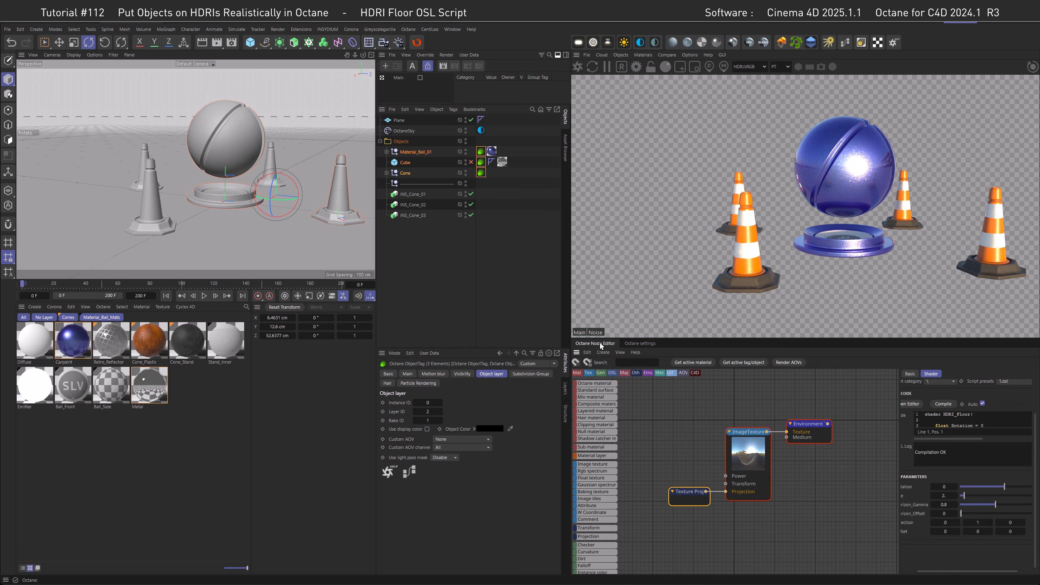
{"action": "left_click", "coordinate": [789, 363]}
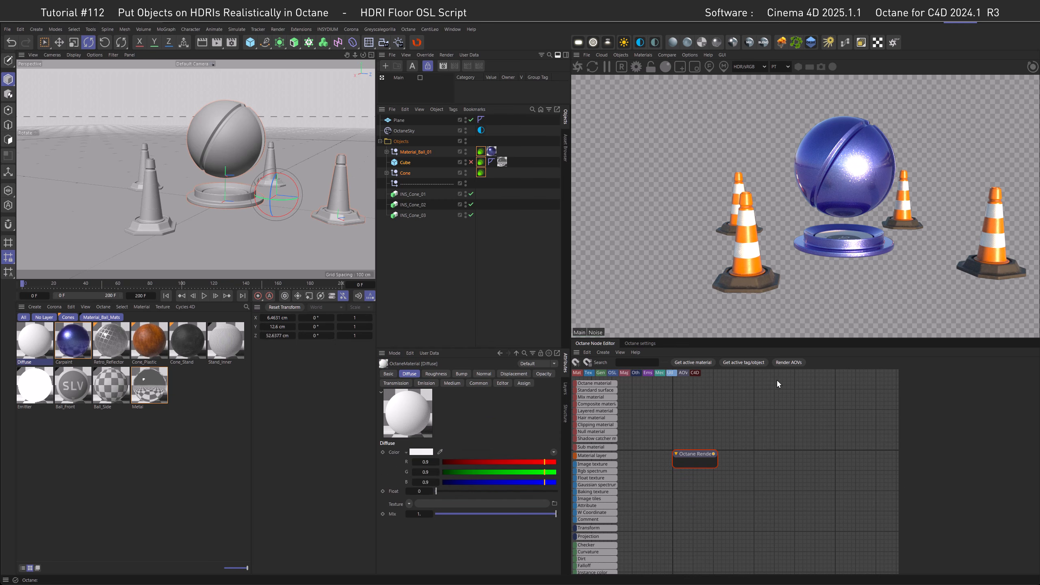
{"action": "left_click", "coordinate": [685, 454]}
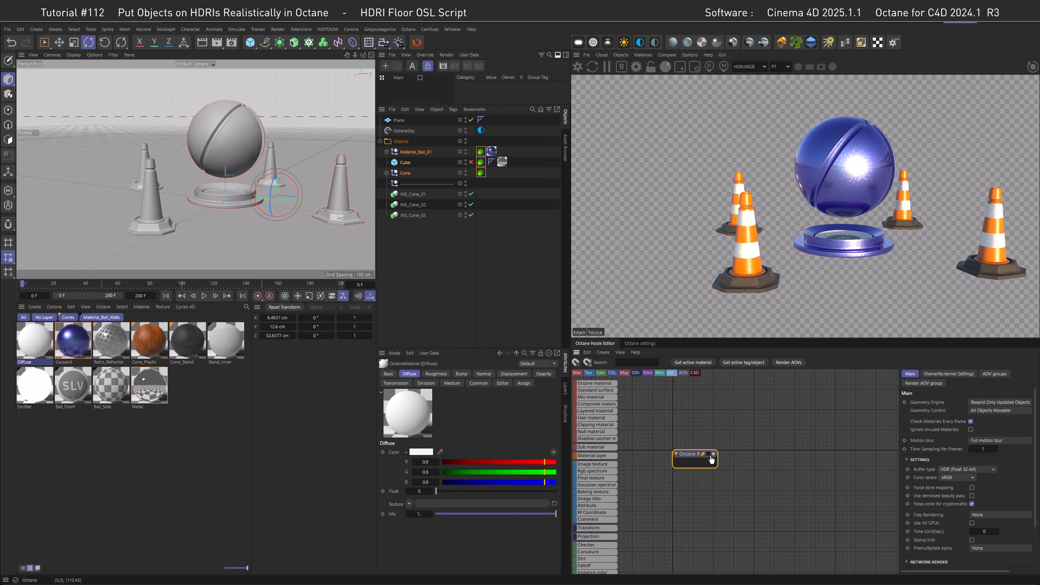
{"action": "left_click", "coordinate": [994, 374]}
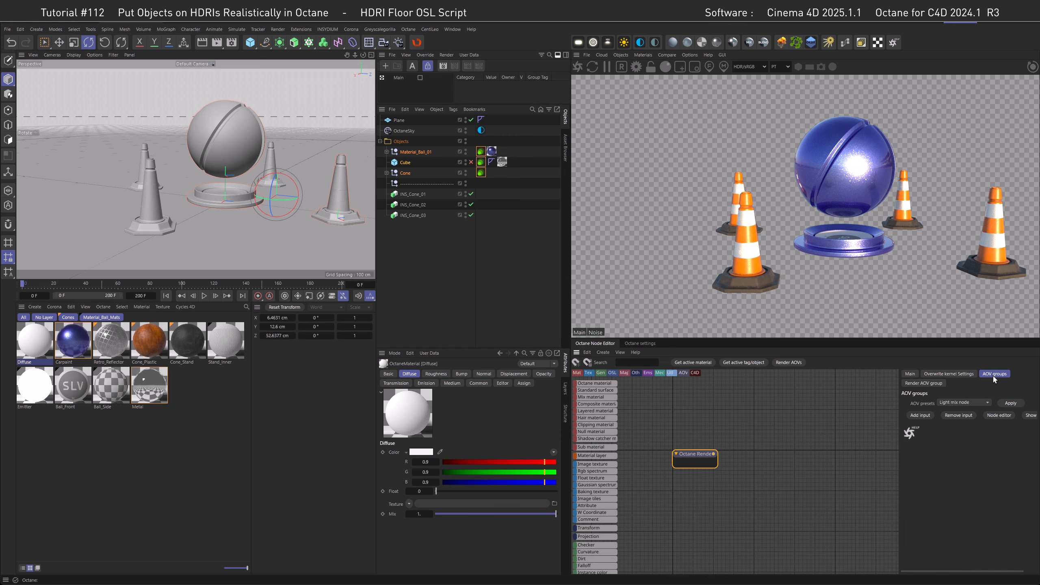
{"action": "left_click", "coordinate": [914, 416]}
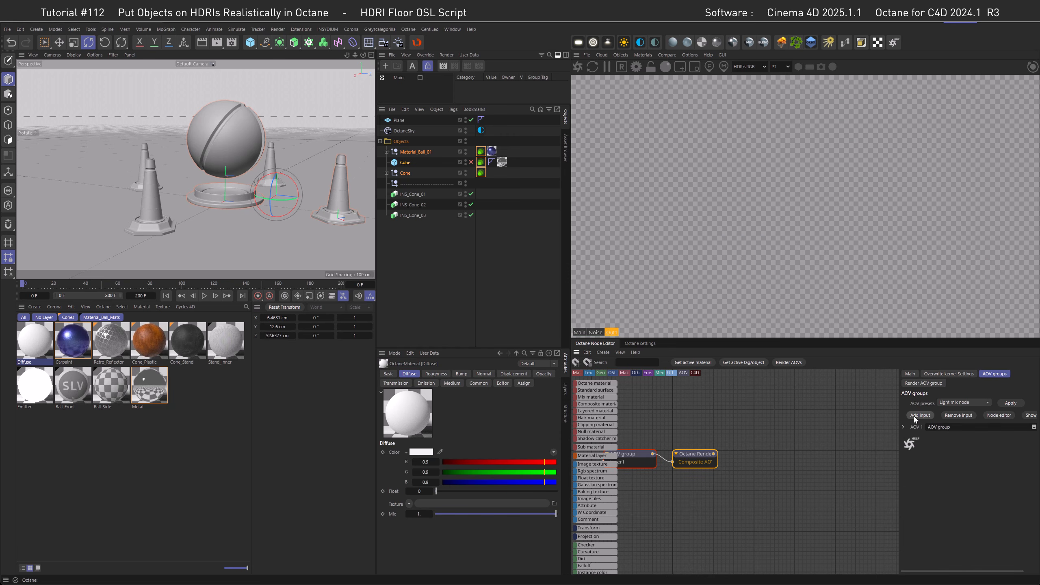
{"action": "middle_click_drag", "start_coordinate": [683, 428], "coordinate": [780, 420]}
{"action": "left_click", "coordinate": [738, 429]}
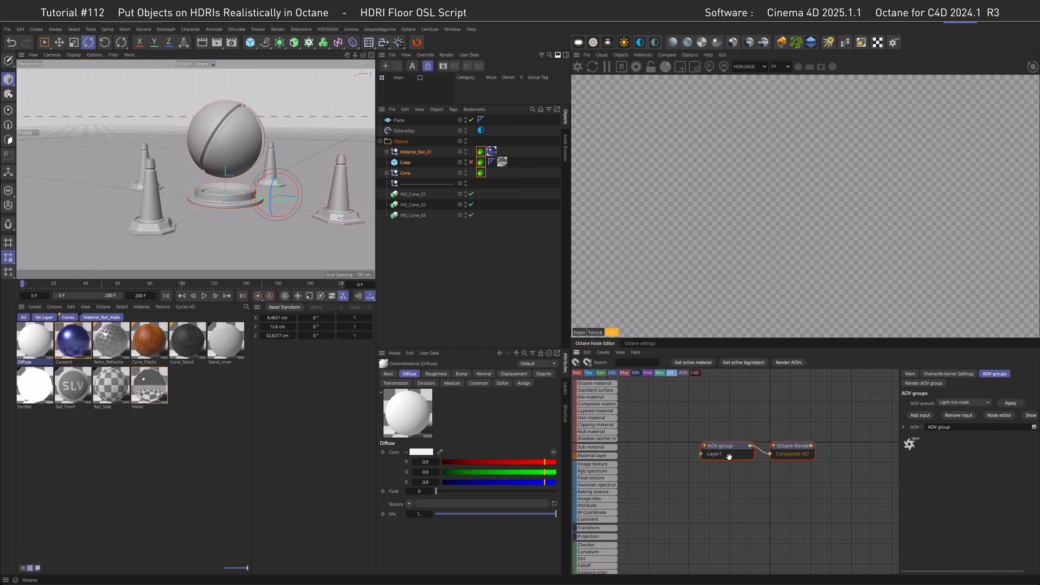
{"action": "left_click_drag", "start_coordinate": [727, 450], "coordinate": [727, 458]}
{"action": "left_click", "coordinate": [727, 457]}
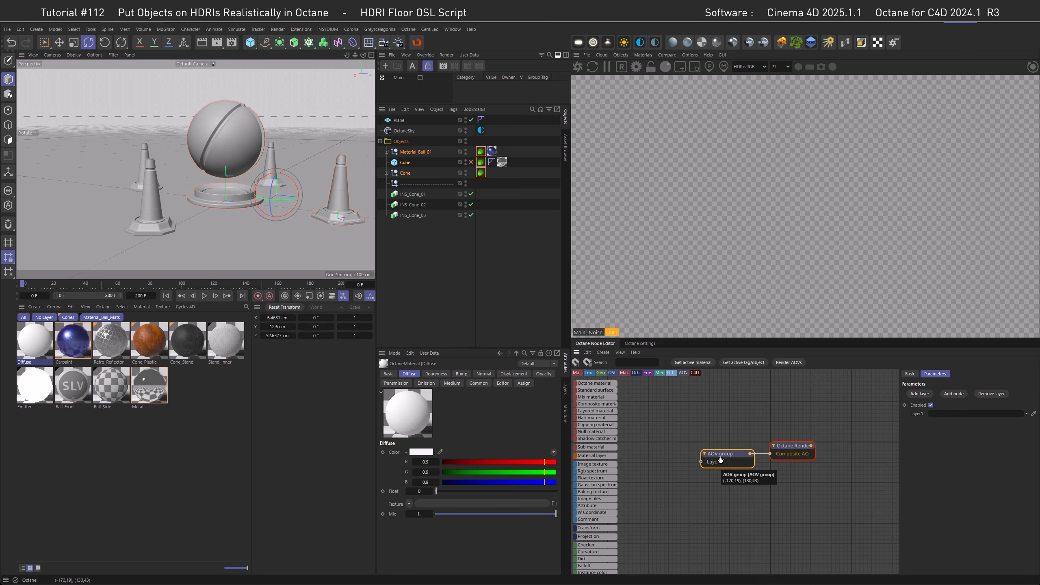
Add an Environment render output AOV as Layer1 of the AOV group and remove the empty extra layer.
{"action": "left_click", "coordinate": [956, 395]}
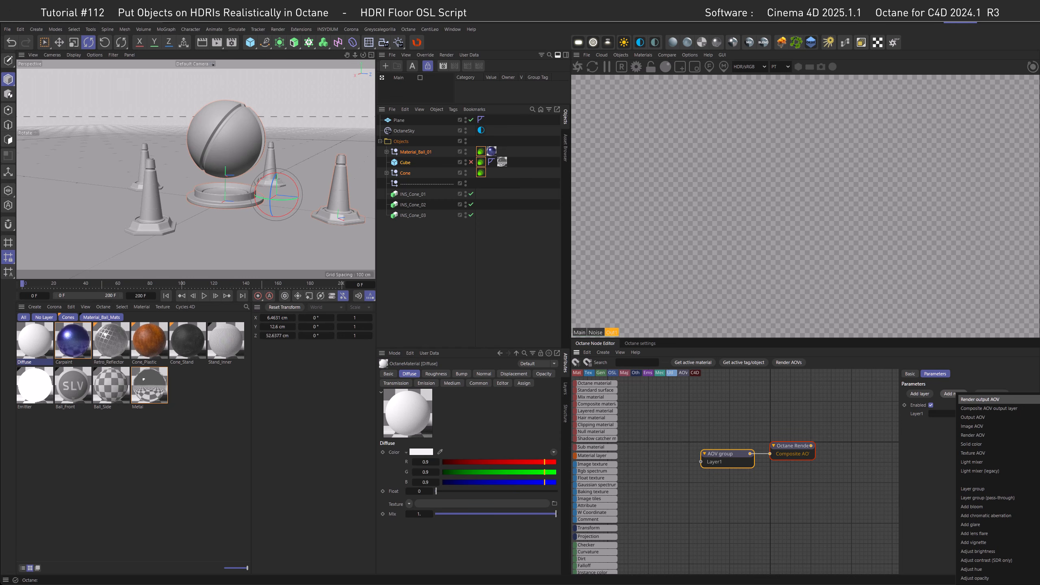
{"action": "left_click", "coordinate": [980, 399]}
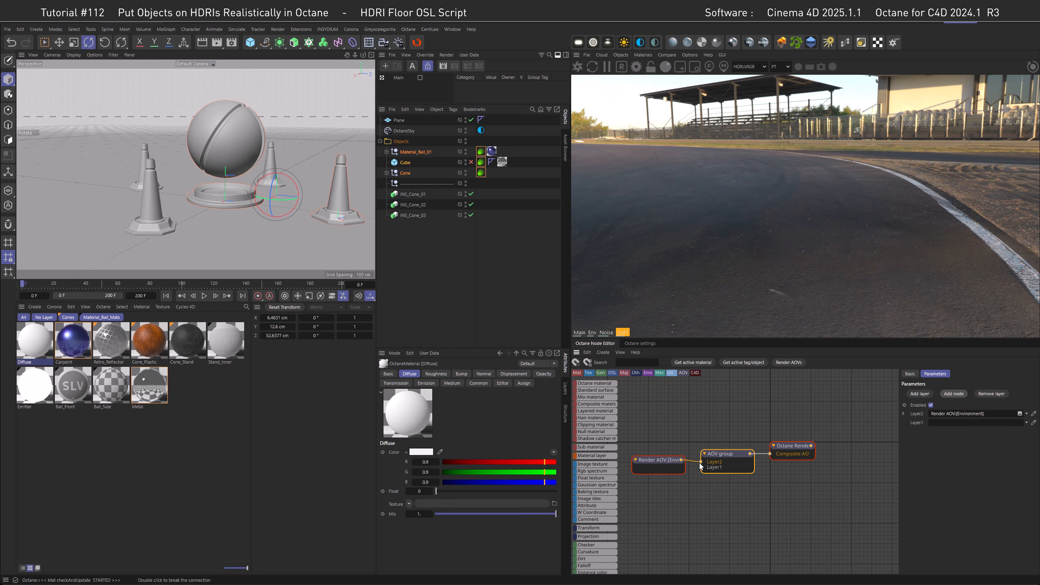
{"action": "left_click_drag", "start_coordinate": [701, 462], "coordinate": [671, 467]}
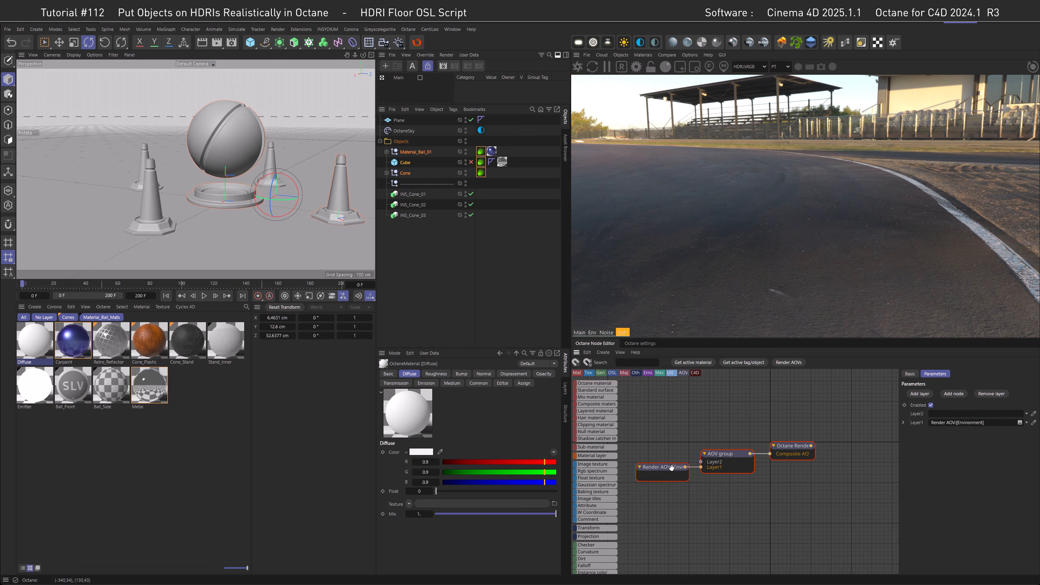
{"action": "left_click", "coordinate": [985, 394]}
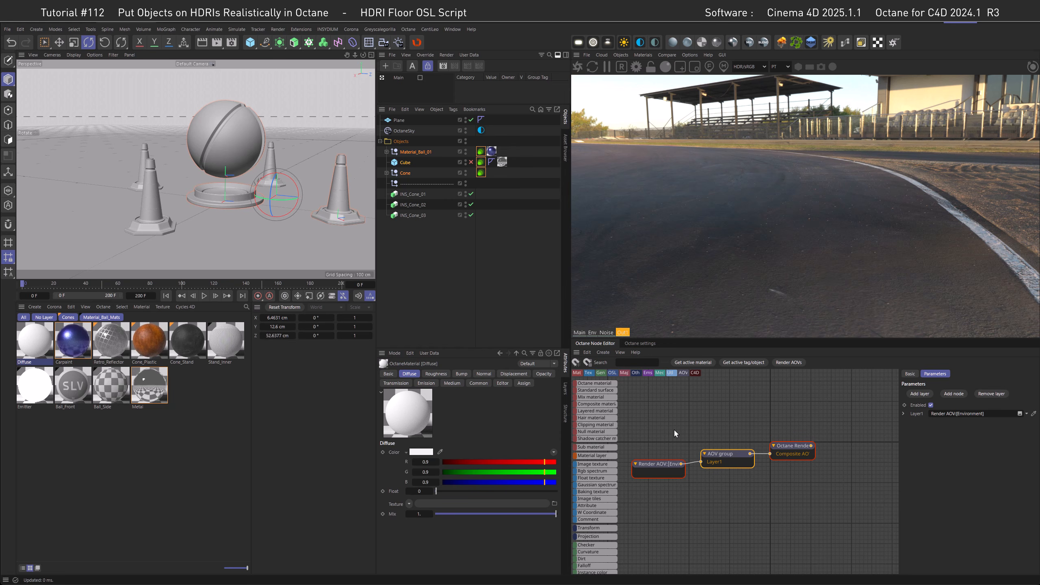
Add a Layer shadows render AOV above the Environment layer and set its blending mode to Non-spectral|Multiply.
{"action": "left_click", "coordinate": [954, 393]}
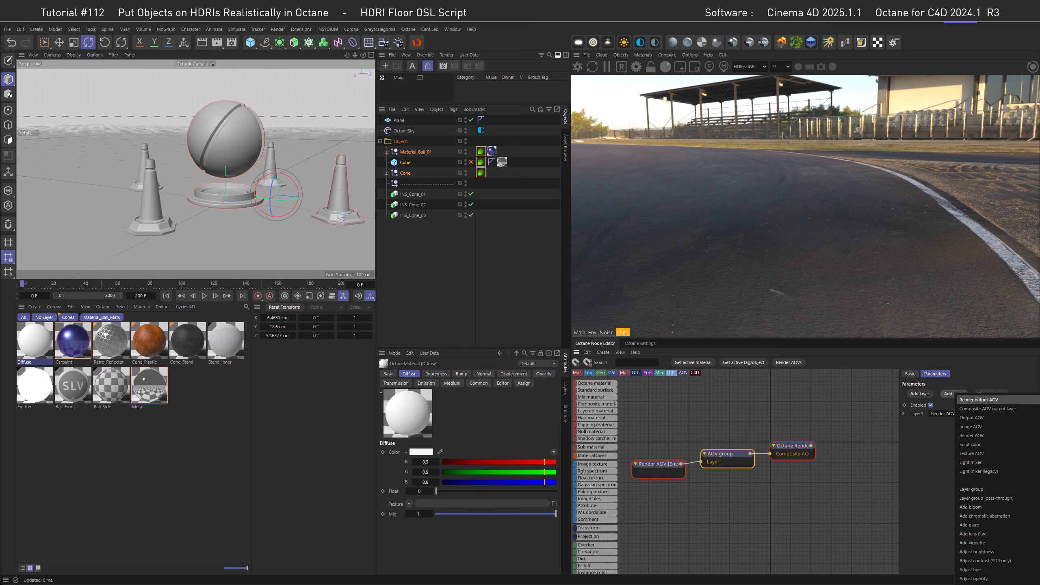
{"action": "left_click", "coordinate": [1039, 484]}
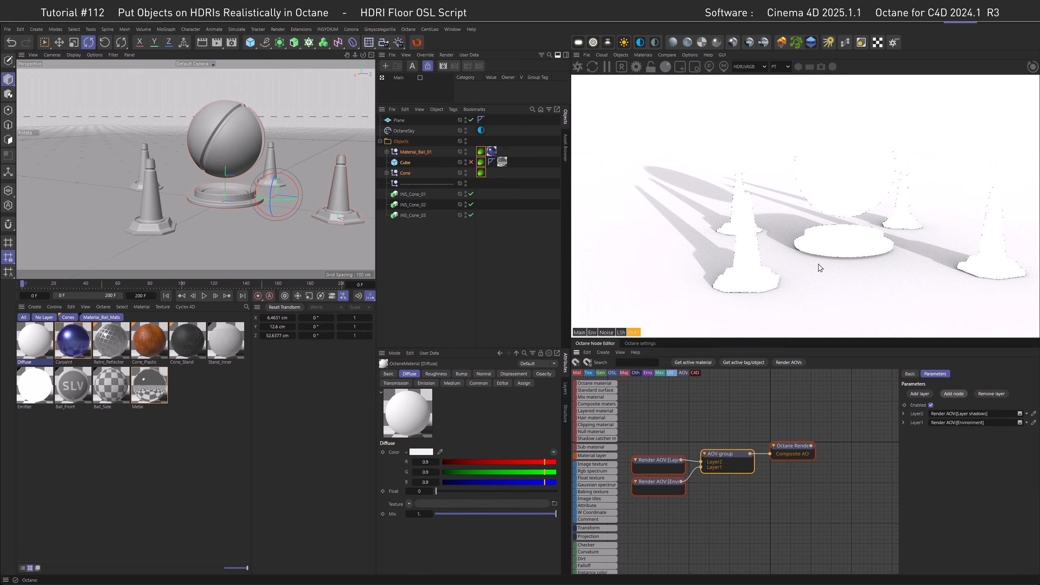
{"action": "left_click", "coordinate": [655, 464]}
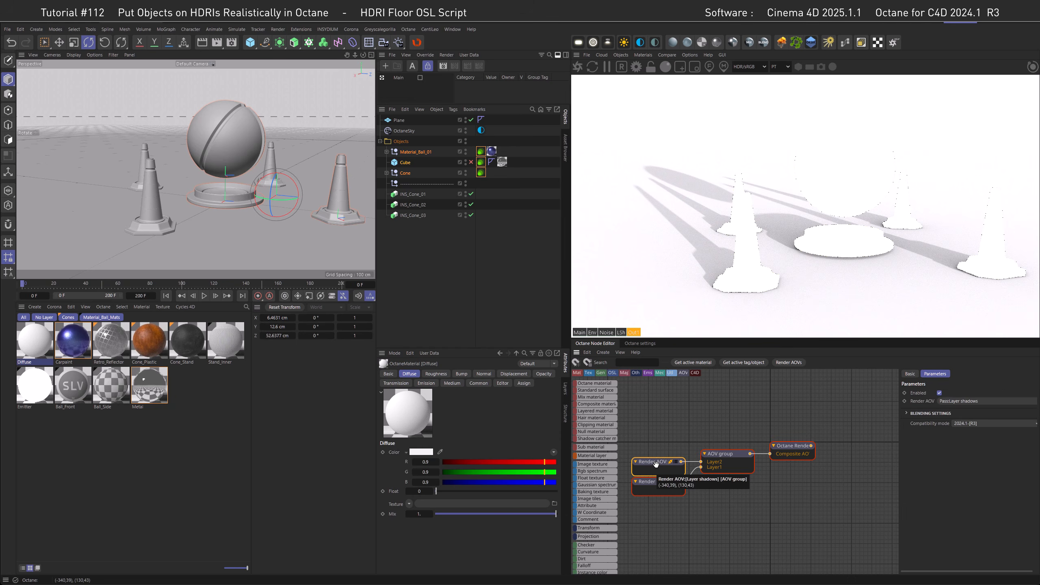
{"action": "left_click", "coordinate": [907, 413]}
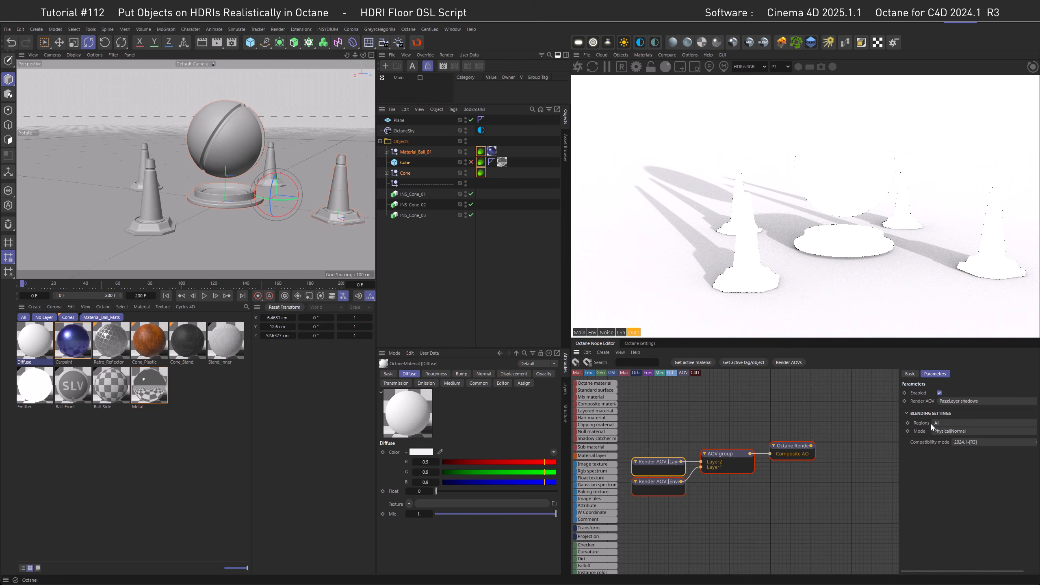
{"action": "left_click", "coordinate": [944, 431]}
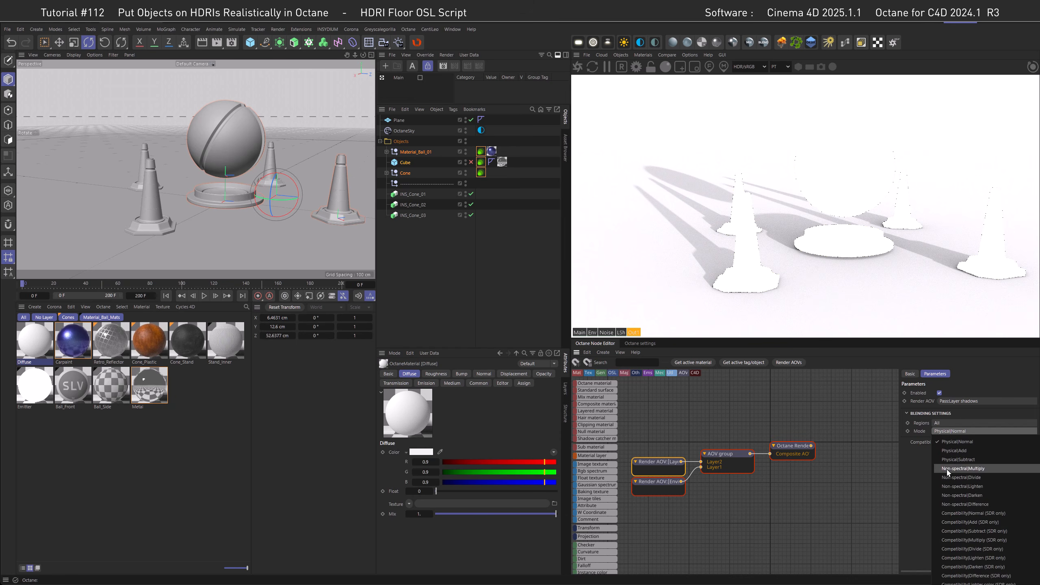
{"action": "left_click", "coordinate": [962, 468]}
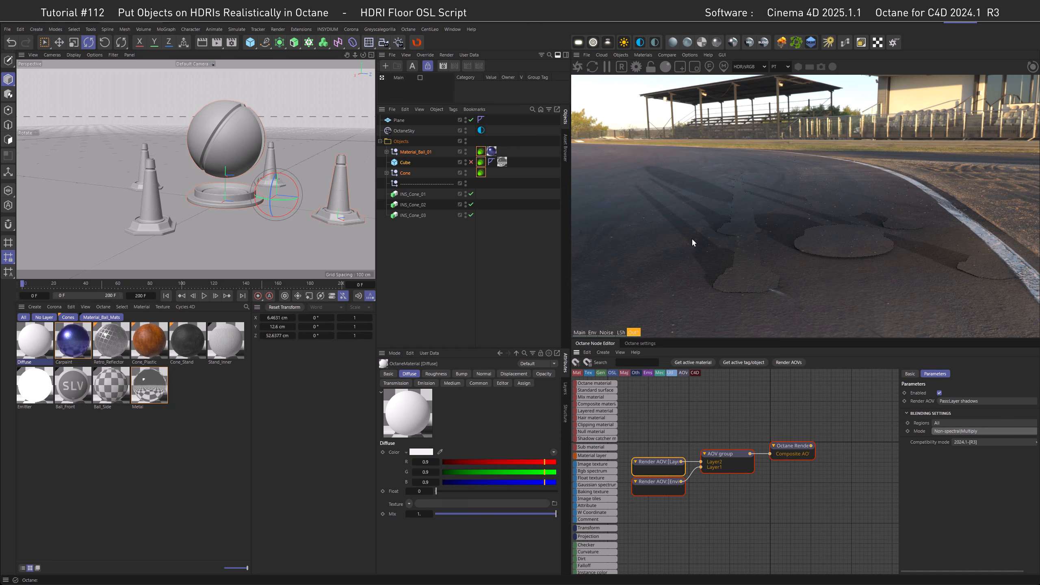
Add a Layer reflections render AOV above the shadows layer and set its blending mode to Physical|Add.
{"action": "left_click", "coordinate": [724, 453]}
{"action": "left_click", "coordinate": [949, 395]}
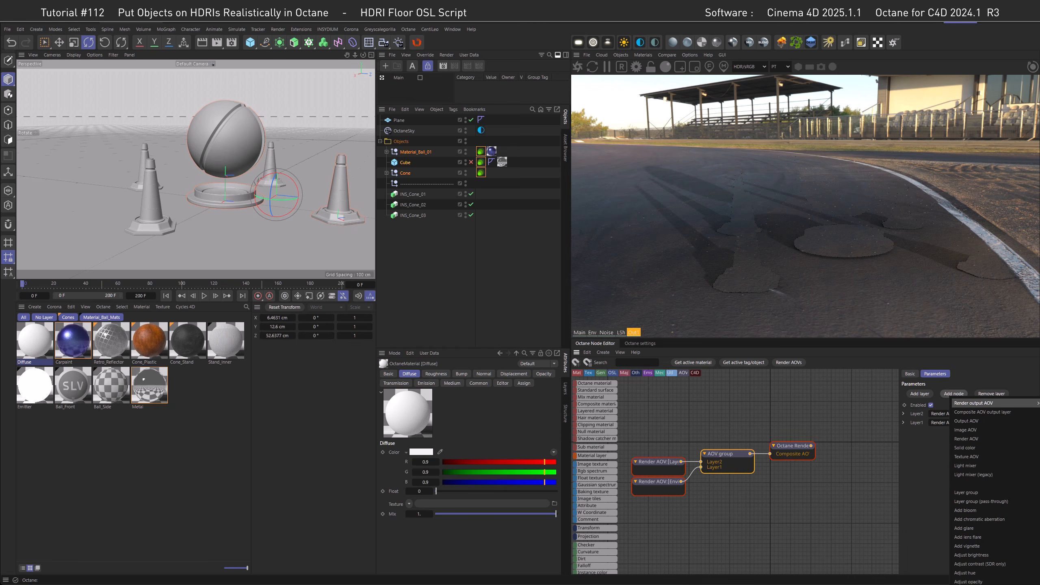
{"action": "left_click", "coordinate": [1039, 403]}
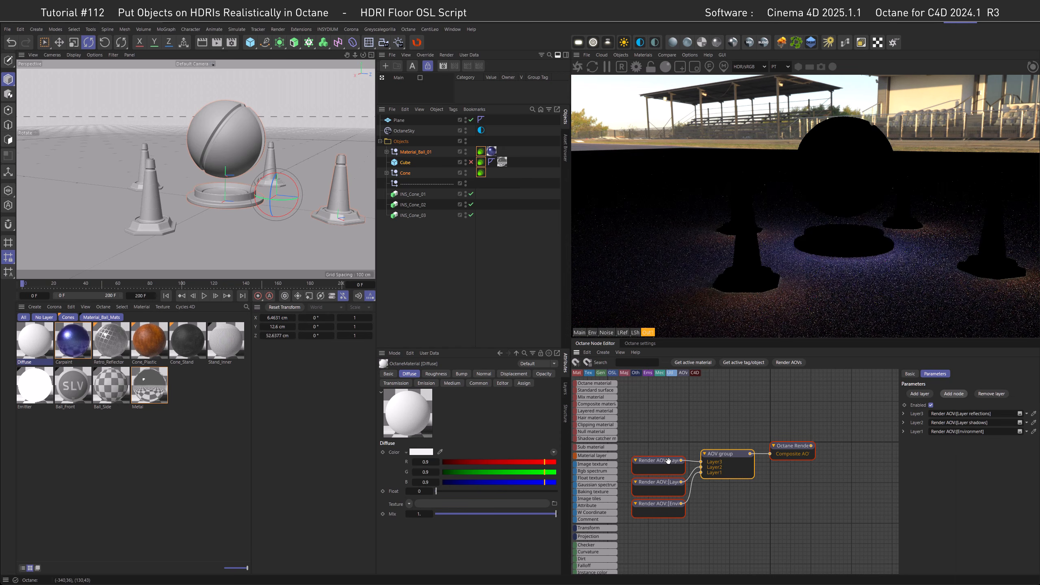
{"action": "left_click", "coordinate": [668, 461]}
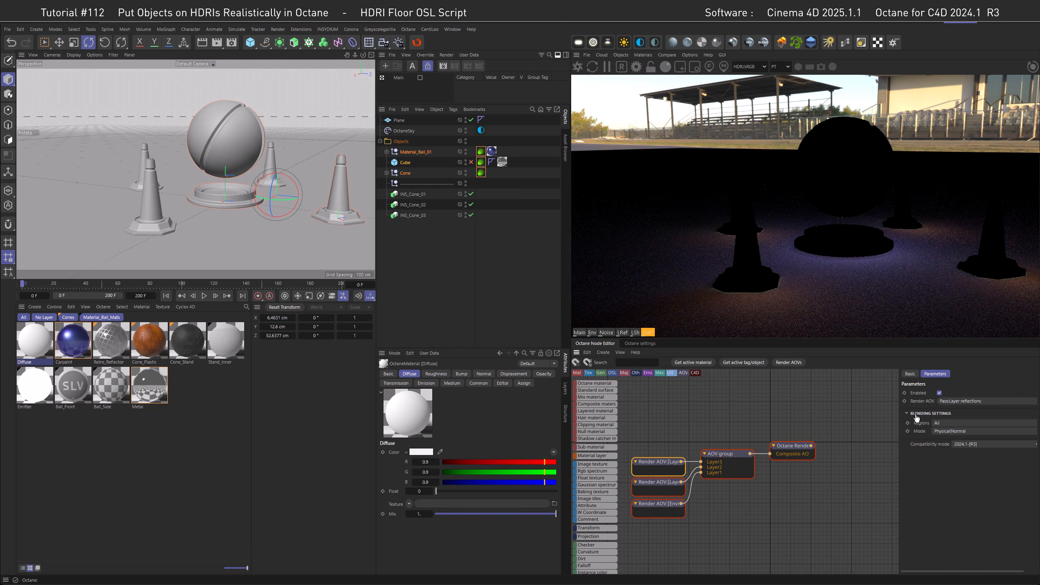
{"action": "left_click", "coordinate": [943, 432]}
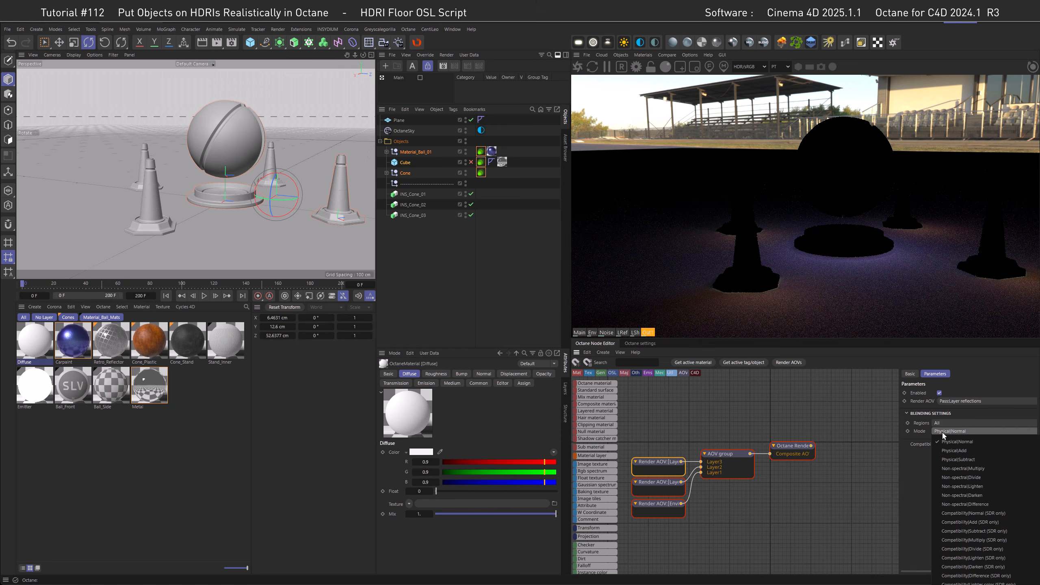
{"action": "left_click", "coordinate": [954, 450]}
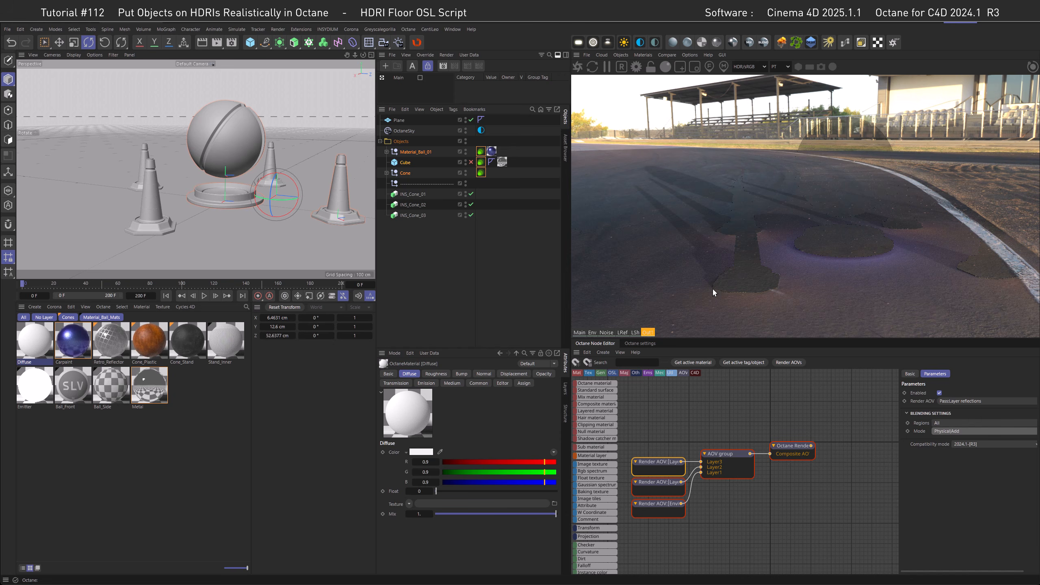
Add a Beauty render AOV as the topmost layer of the AOV group and check the composite from another angle.
{"action": "left_click", "coordinate": [722, 453]}
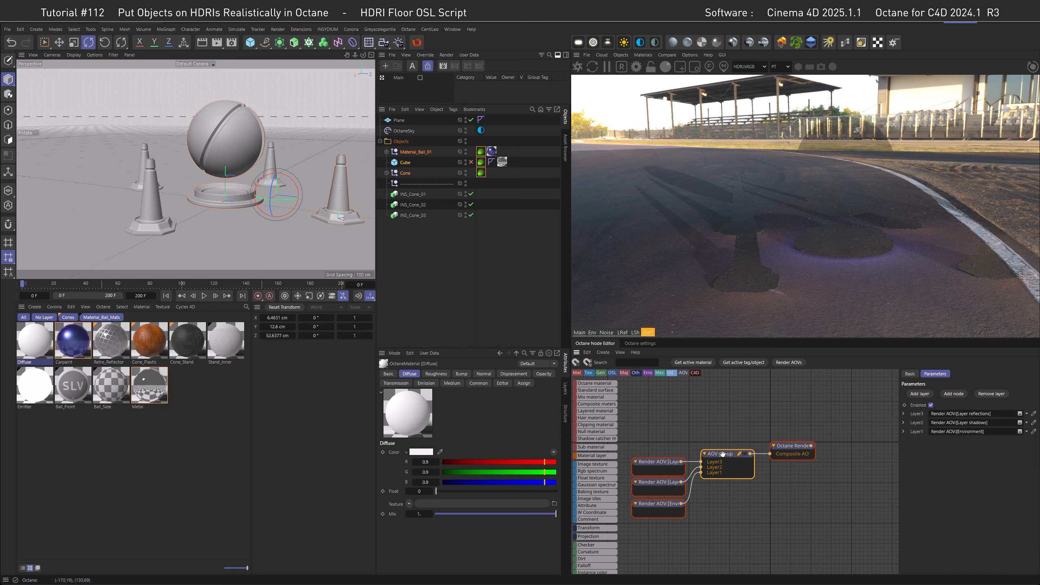
{"action": "left_click", "coordinate": [952, 394]}
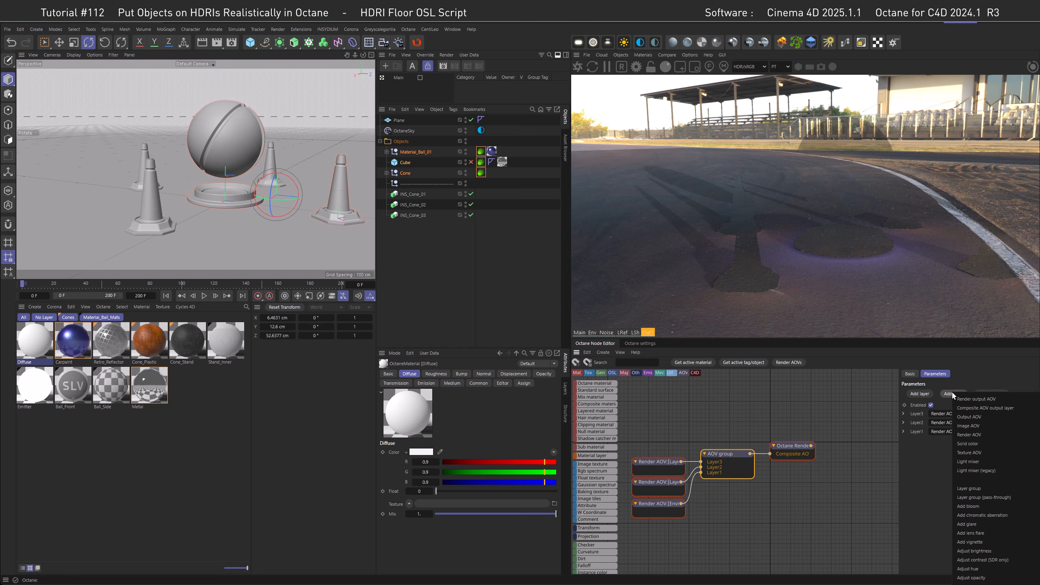
{"action": "left_click", "coordinate": [977, 399]}
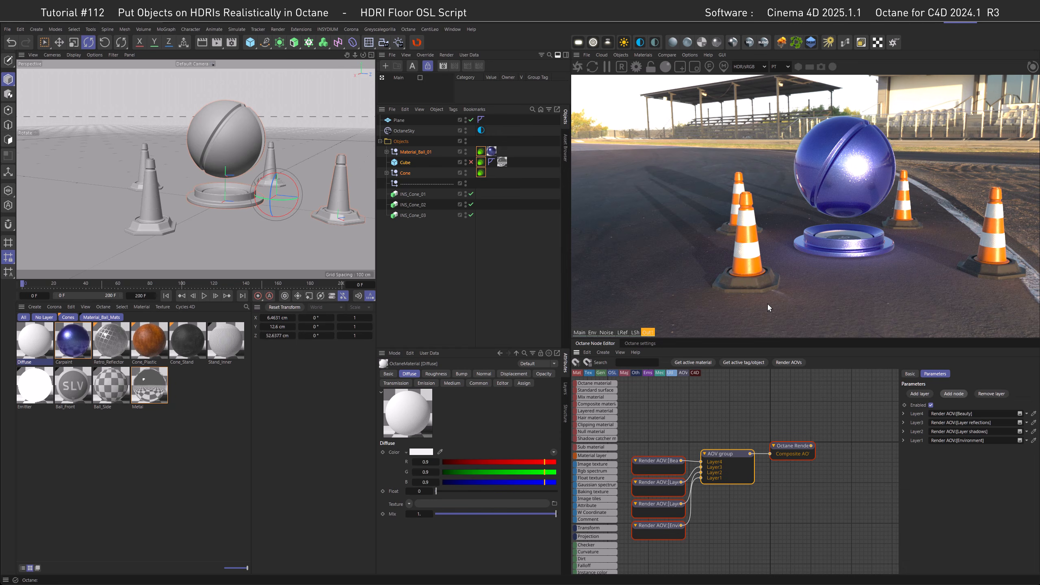
{"action": "mouse_move", "coordinate": [252, 207]}
{"action": "left_mouse_down", "text": "alt"}
{"action": "mouse_move", "coordinate": [209, 201]}
{"action": "mouse_move", "coordinate": [246, 189]}
{"action": "mouse_move", "coordinate": [231, 207]}
{"action": "mouse_move", "coordinate": [254, 208]}
{"action": "left_mouse_up", "text": "alt"}
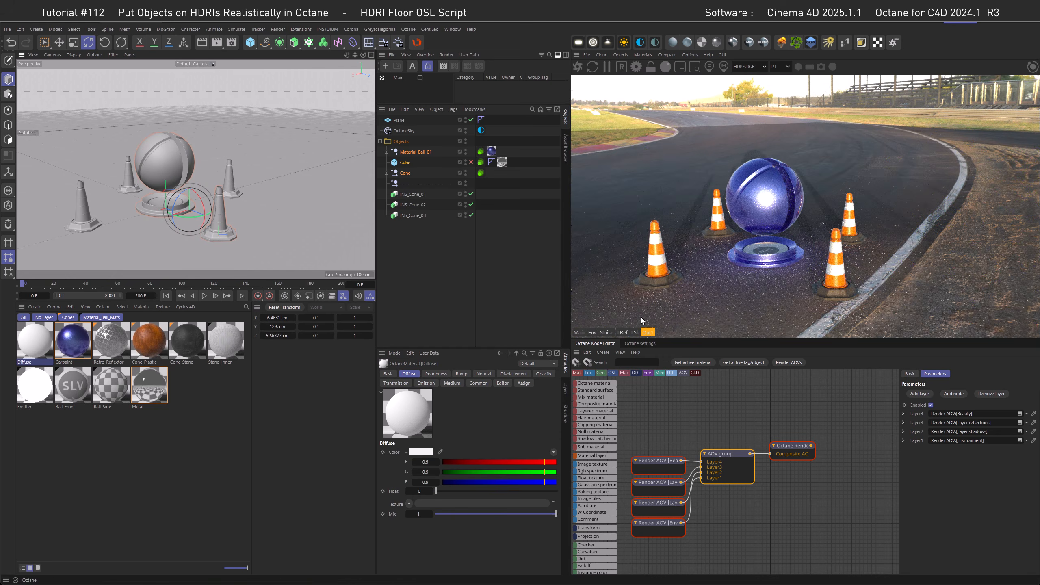
Disable Keep environment in the Octane kernel settings.
{"action": "left_click", "coordinate": [646, 344]}
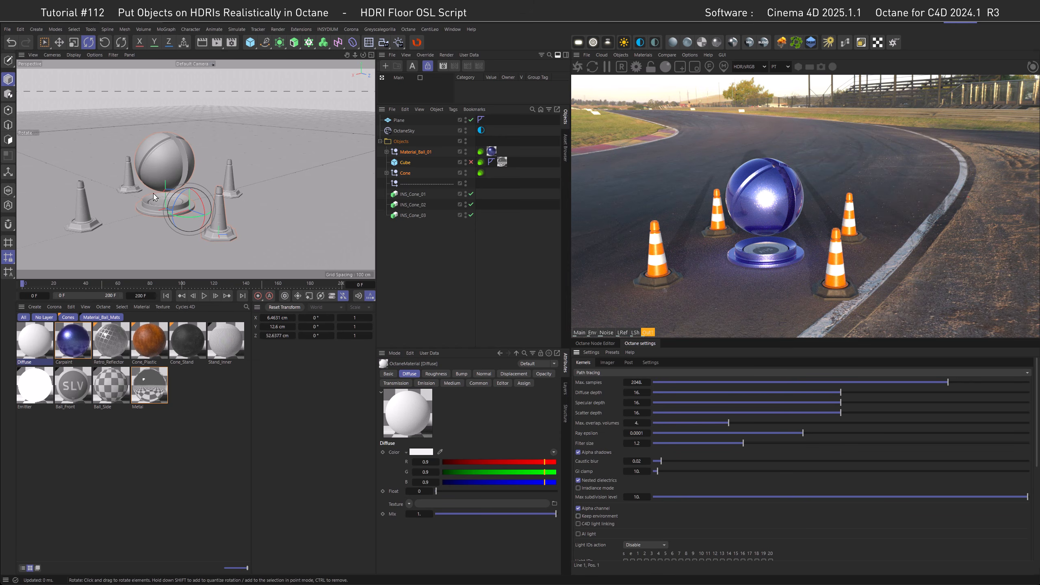
Replace the material on Material_Ball_01 with the Metal material.
{"action": "middle_click_drag", "start_coordinate": [154, 193], "coordinate": [191, 169], "text": "alt"}
{"action": "scroll", "coordinate": [190, 170], "scroll_direction": "up", "scroll_amount": 2}
{"action": "left_click_drag", "start_coordinate": [194, 168], "coordinate": [220, 213], "text": "alt"}
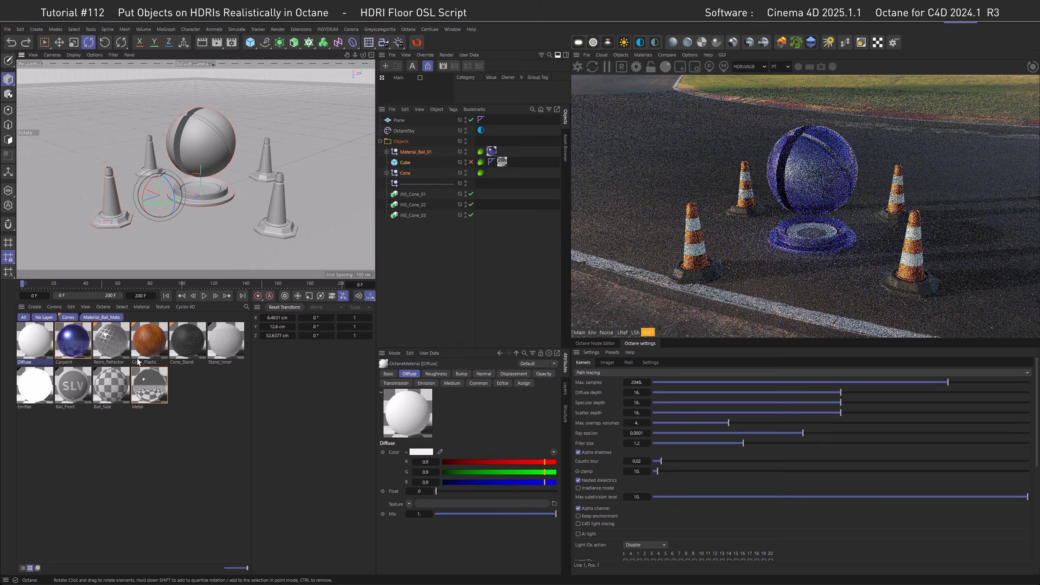
{"action": "left_click_drag", "start_coordinate": [493, 153], "coordinate": [492, 152]}
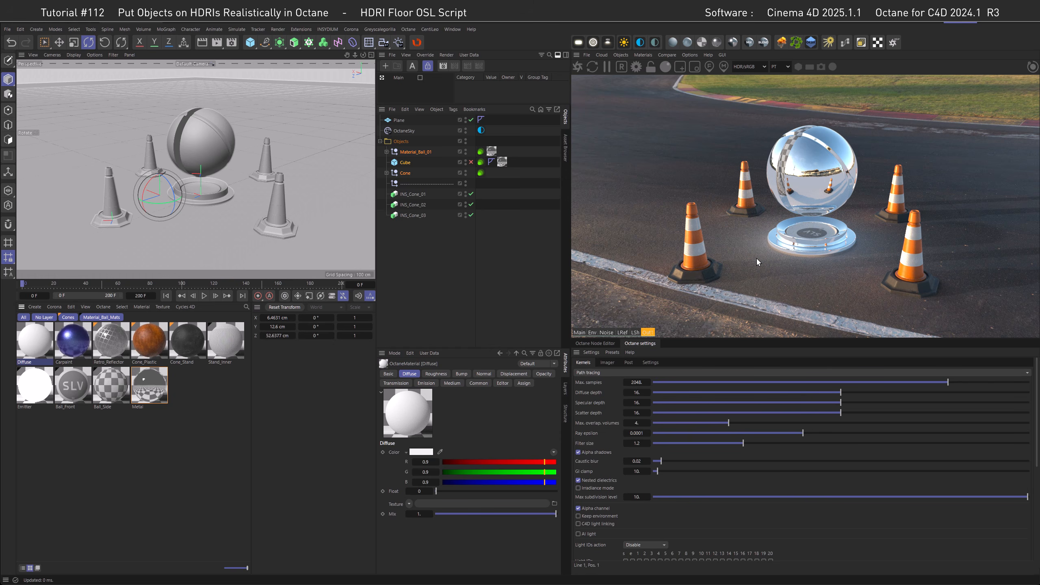
Disable the render layer in the Octane render settings' Render AOV group.
{"action": "left_click", "coordinate": [231, 43]}
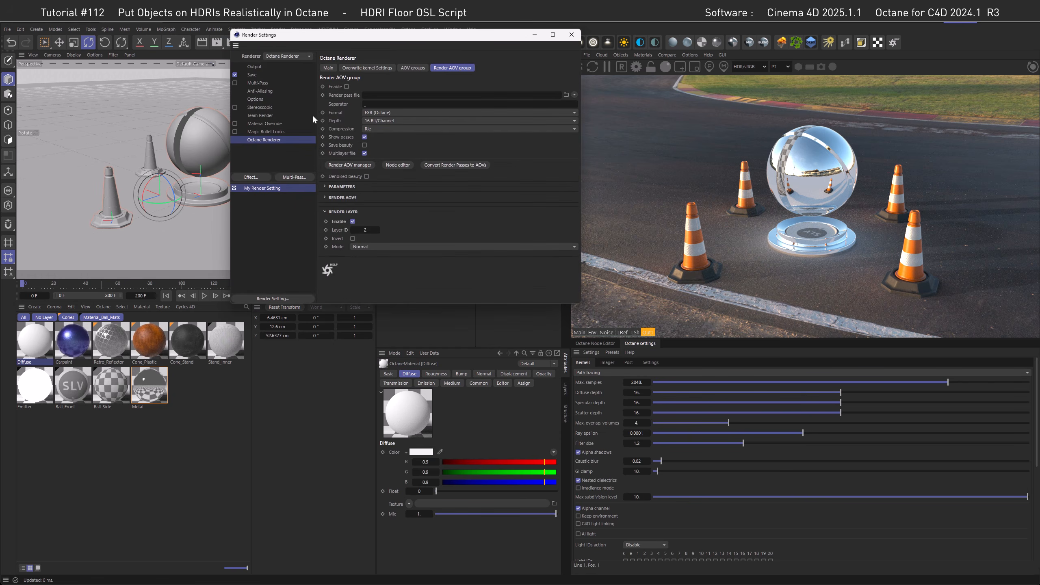
{"action": "left_click", "coordinate": [352, 222]}
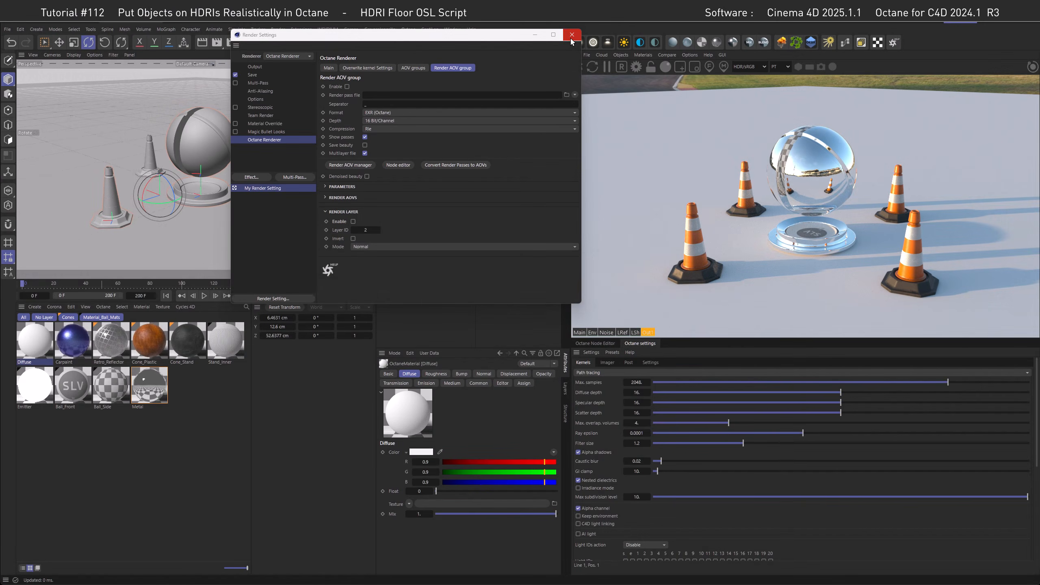
{"action": "left_click", "coordinate": [571, 36]}
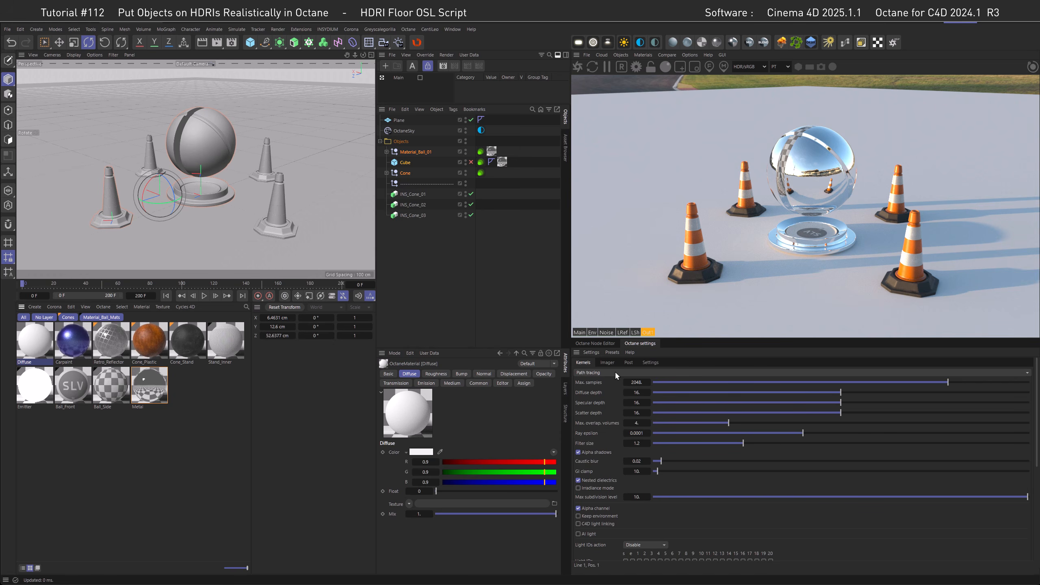
Add zwartkops_curve_sunset_16k.exr as an image texture to the Diffuse material's node graph and set its legacy gamma to 1.
{"action": "left_click", "coordinate": [597, 343]}
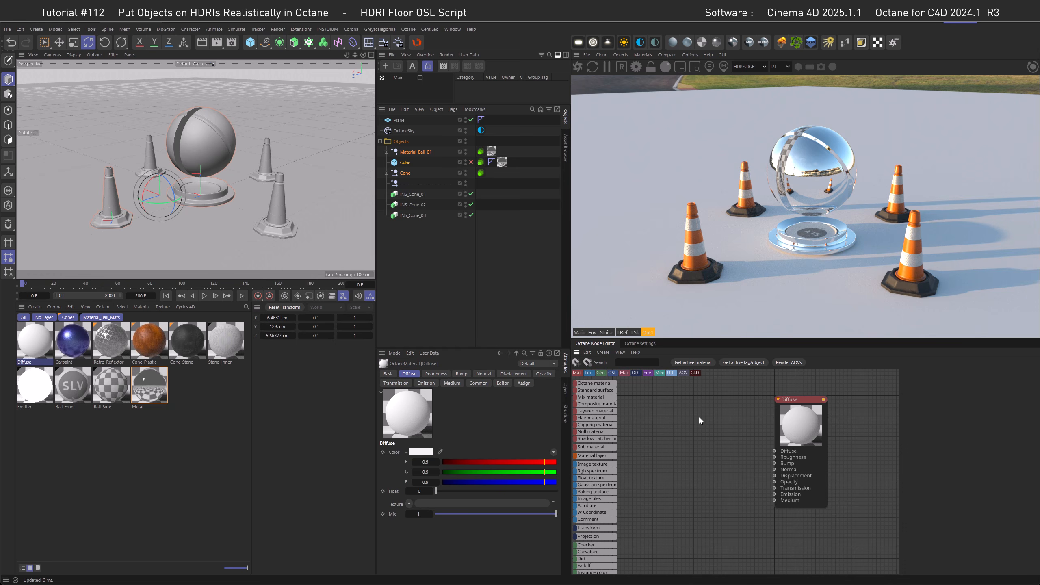
{"action": "left_click_drag", "start_coordinate": [8, 136], "coordinate": [690, 450]}
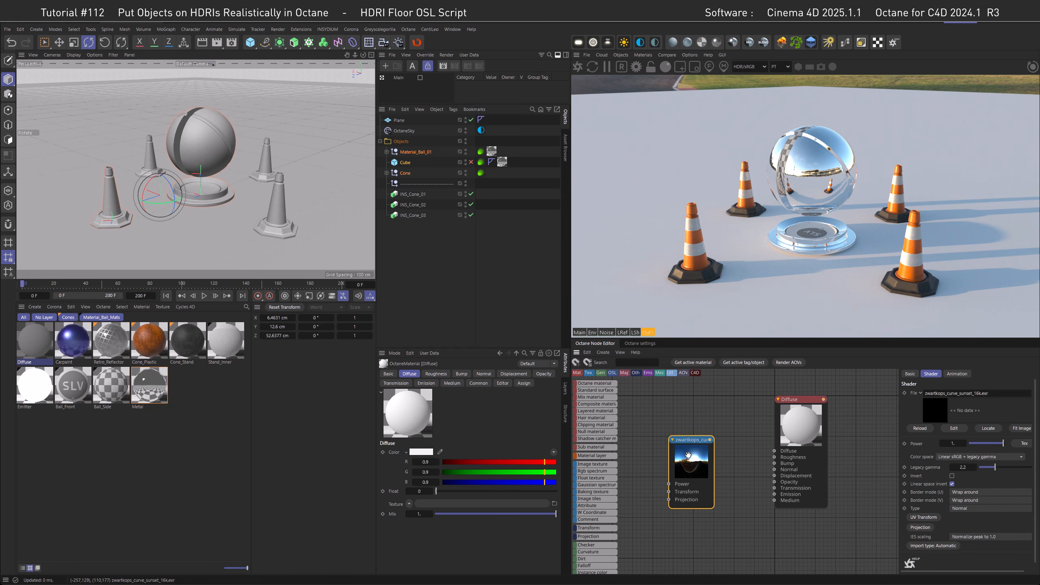
{"action": "left_click", "coordinate": [964, 467]}
{"action": "type", "text": "1"}
{"action": "key", "text": "Return"}
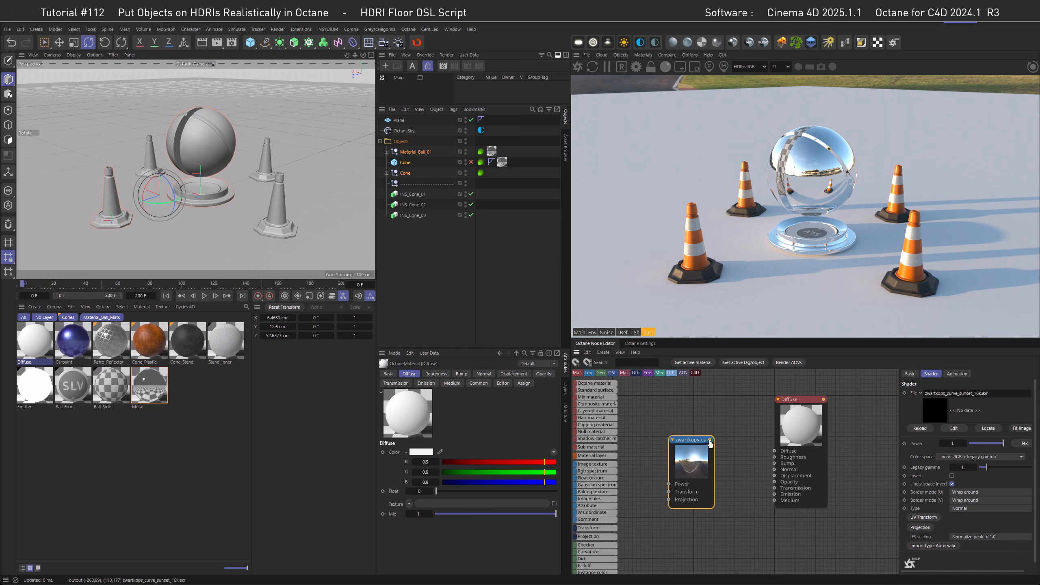
Connect the HDRI image texture to the material's Diffuse channel and assign the Diffuse material to the Plane.
{"action": "left_click_drag", "start_coordinate": [715, 426], "coordinate": [775, 451]}
{"action": "left_click_drag", "start_coordinate": [684, 458], "coordinate": [704, 470]}
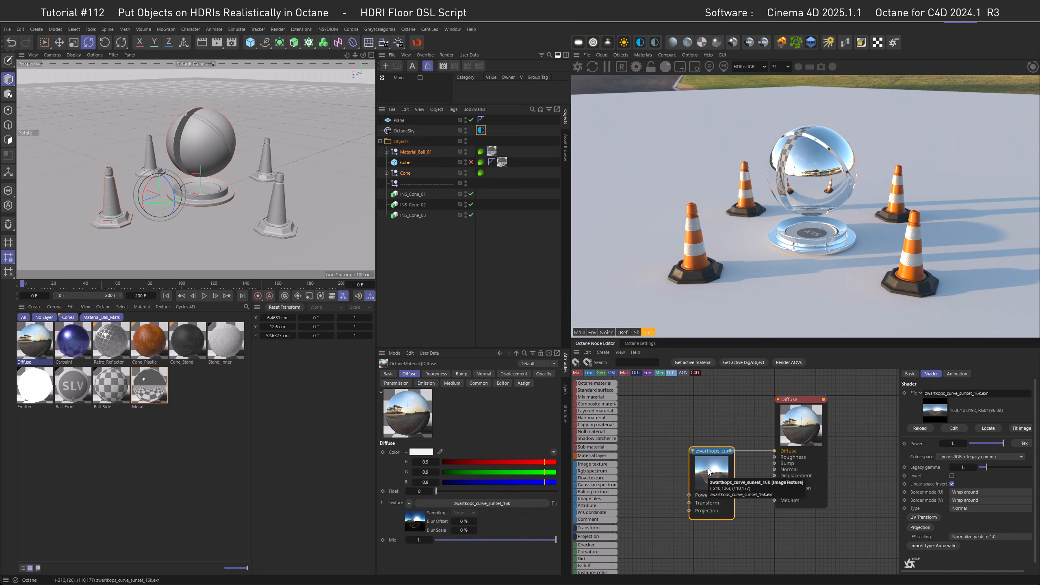
{"action": "left_click_drag", "start_coordinate": [35, 340], "coordinate": [54, 228]}
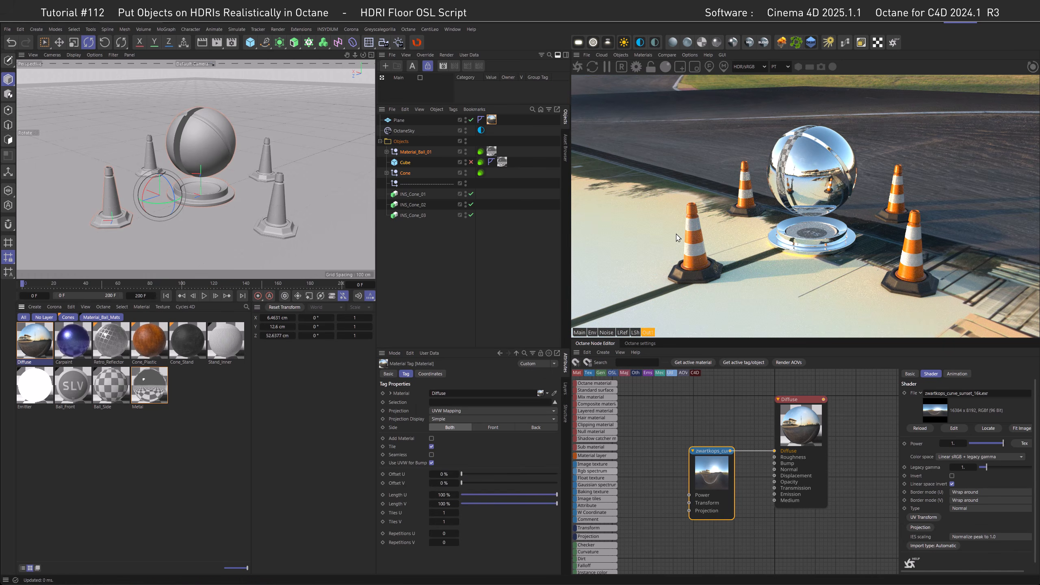
Set the projection of the Plane's material tag to Spherical.
{"action": "scroll", "coordinate": [243, 174], "scroll_direction": "down", "scroll_amount": 5}
{"action": "left_click_drag", "start_coordinate": [243, 174], "coordinate": [224, 180], "text": "alt"}
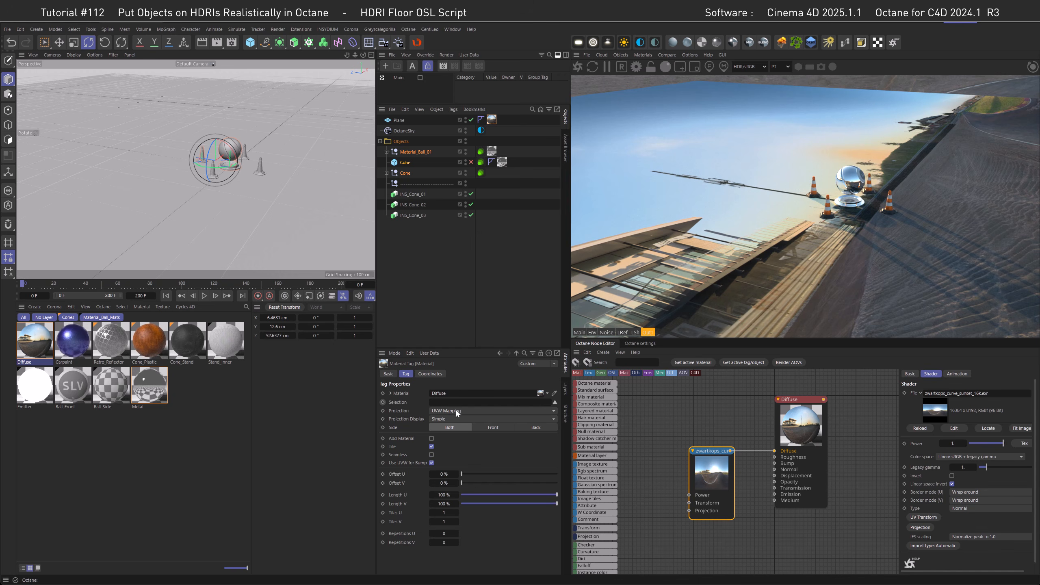
{"action": "left_click", "coordinate": [445, 411]}
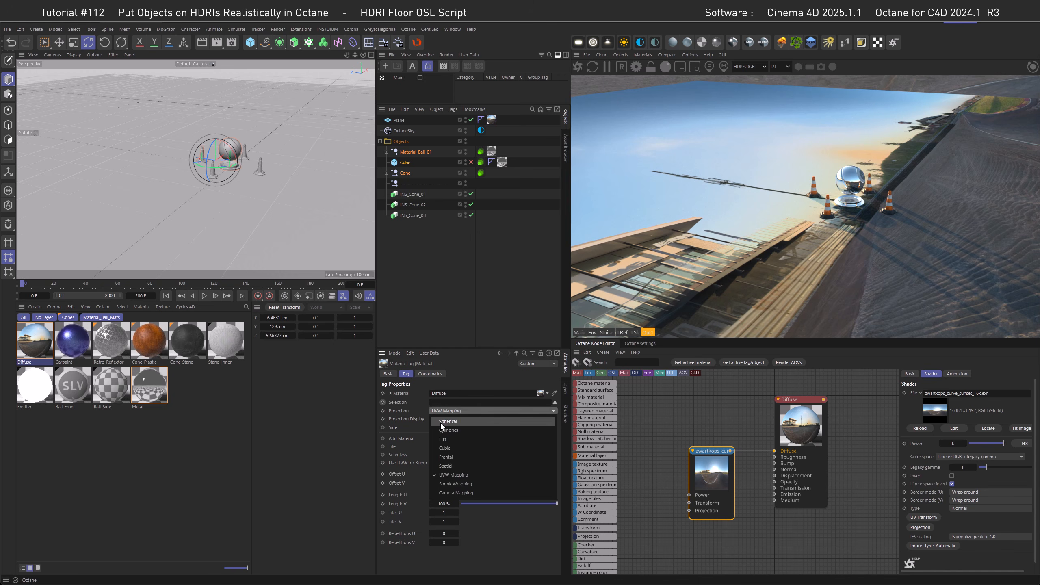
{"action": "left_click", "coordinate": [441, 422]}
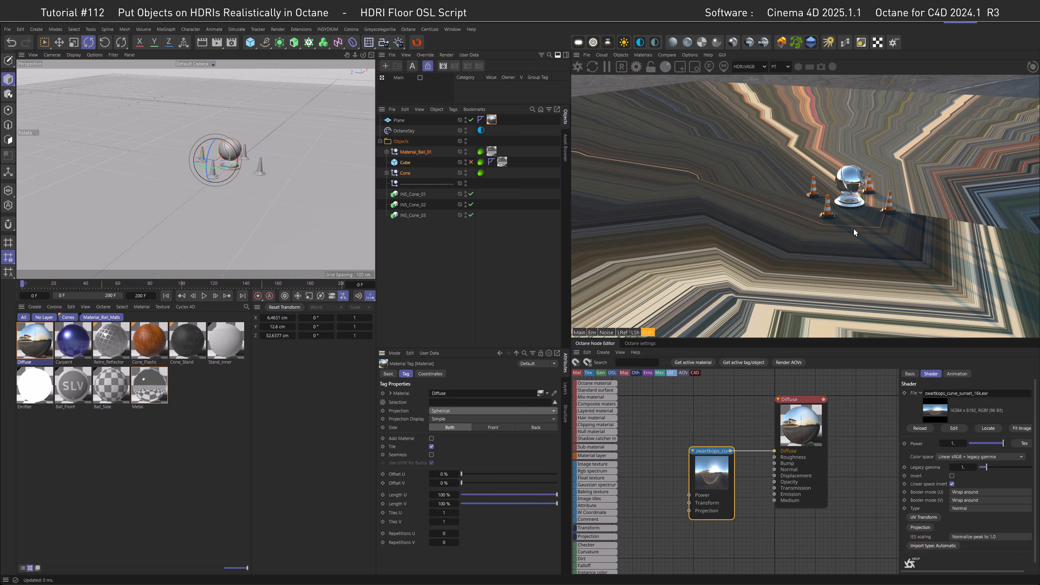
In texture mode, raise the Plane's spherical texture projection to about 65.6 cm on the Y axis.
{"action": "left_click", "coordinate": [7, 94]}
{"action": "key", "text": "e"}
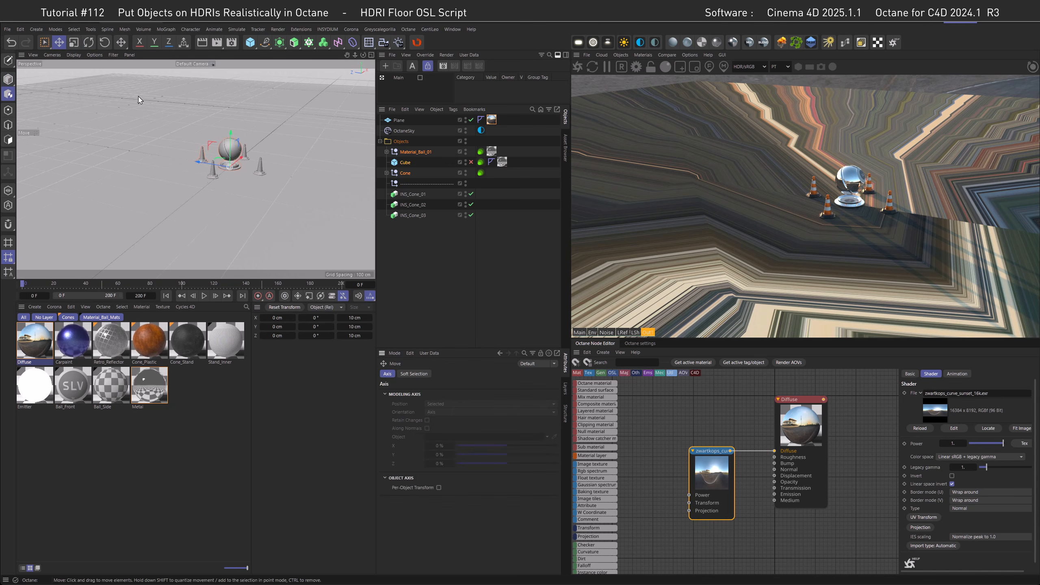
{"action": "left_click_drag", "start_coordinate": [230, 139], "coordinate": [231, 119]}
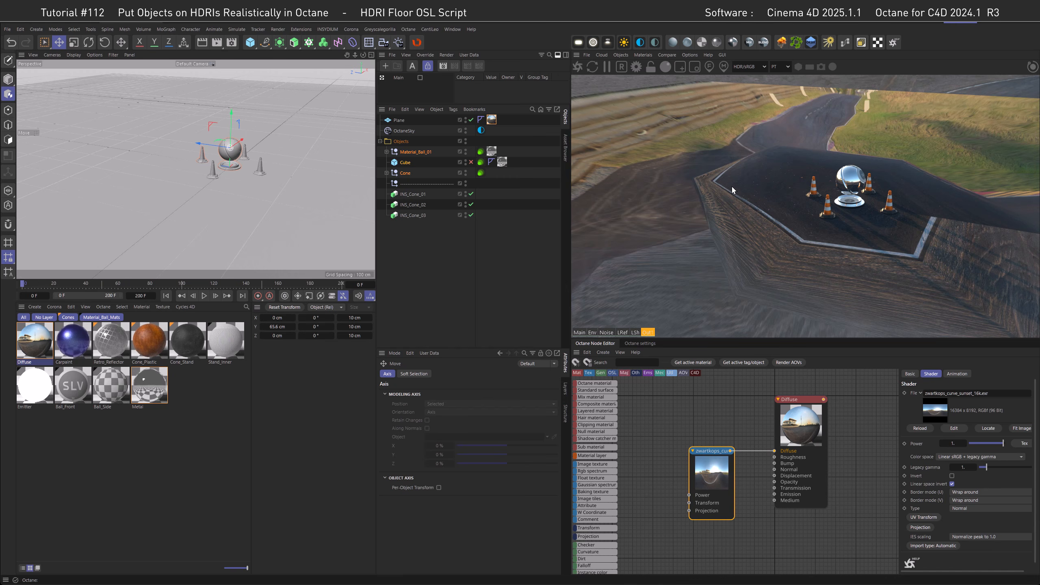
Set the Plane's width segments and height segments to 100 each.
{"action": "left_click", "coordinate": [491, 119]}
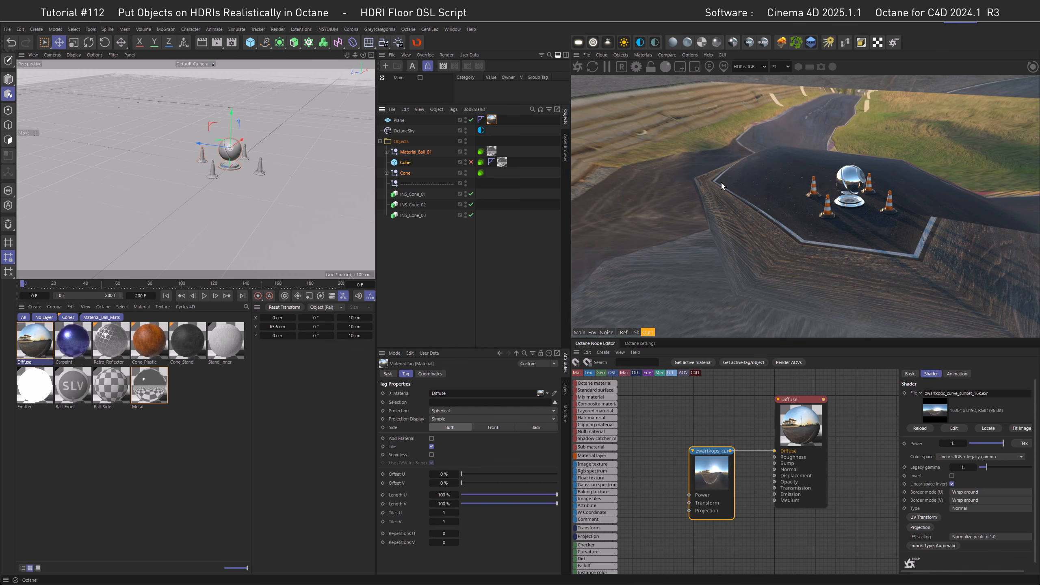
{"action": "left_click", "coordinate": [400, 120]}
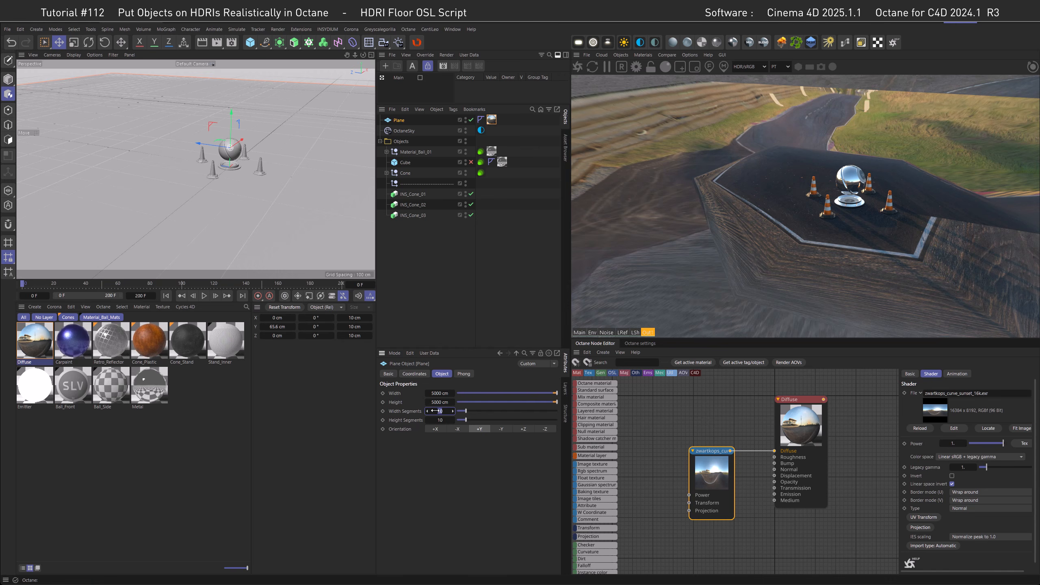
{"action": "type", "text": "0"}
{"action": "key", "text": "Tab"}
{"action": "type", "text": "100"}
{"action": "key", "text": "Return"}
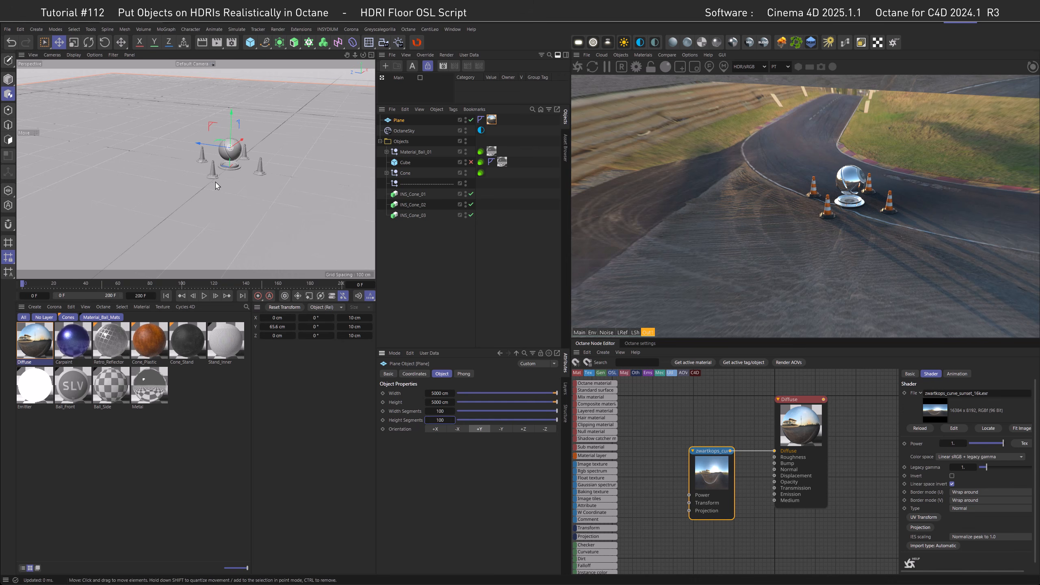
Set the Plane's width and height to 2000 cm each.
{"action": "scroll", "coordinate": [236, 161], "scroll_direction": "up", "scroll_amount": 2}
{"action": "scroll", "coordinate": [236, 162], "scroll_direction": "up", "scroll_amount": 2}
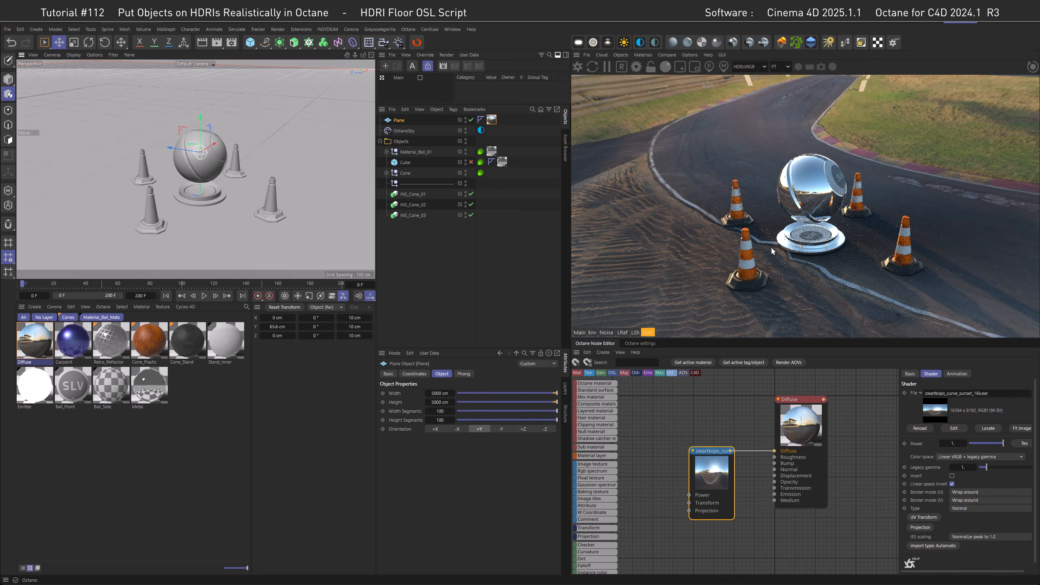
{"action": "left_click_drag", "start_coordinate": [788, 218], "coordinate": [934, 188]}
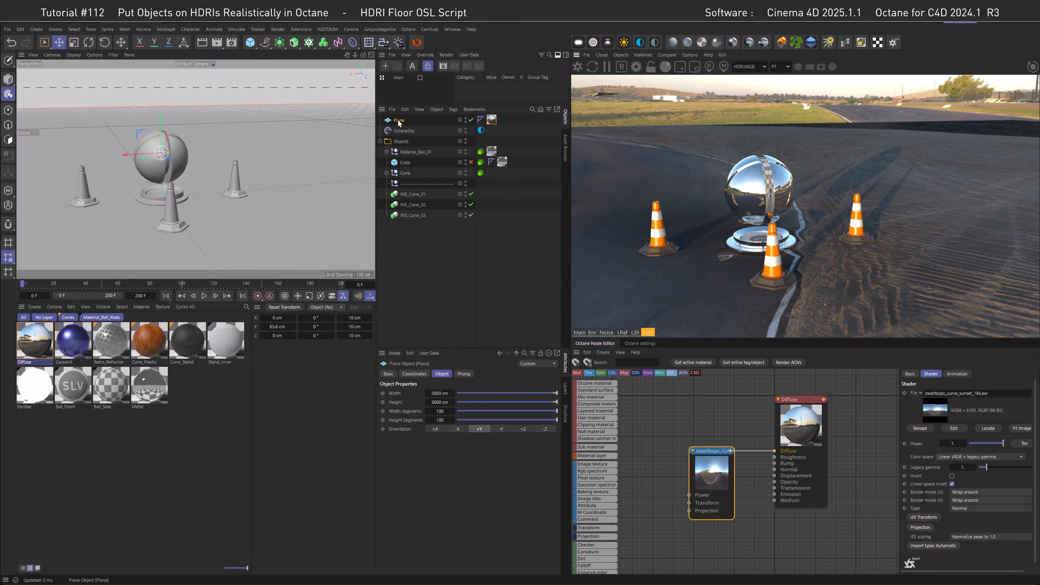
{"action": "left_click", "coordinate": [435, 394]}
{"action": "type", "text": "2000"}
{"action": "key", "text": "Tab"}
{"action": "type", "text": "2000"}
{"action": "key", "text": "Return"}
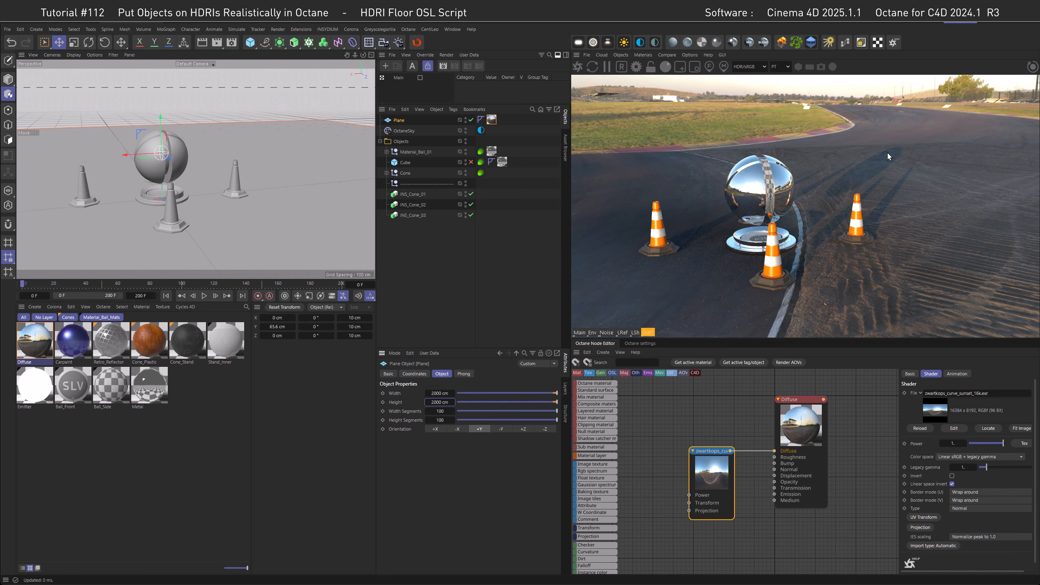
Set the Diffuse material's opacity float to 0.5 so the projected floor can be compared with the HDRI.
{"action": "left_click_drag", "start_coordinate": [762, 232], "coordinate": [739, 236]}
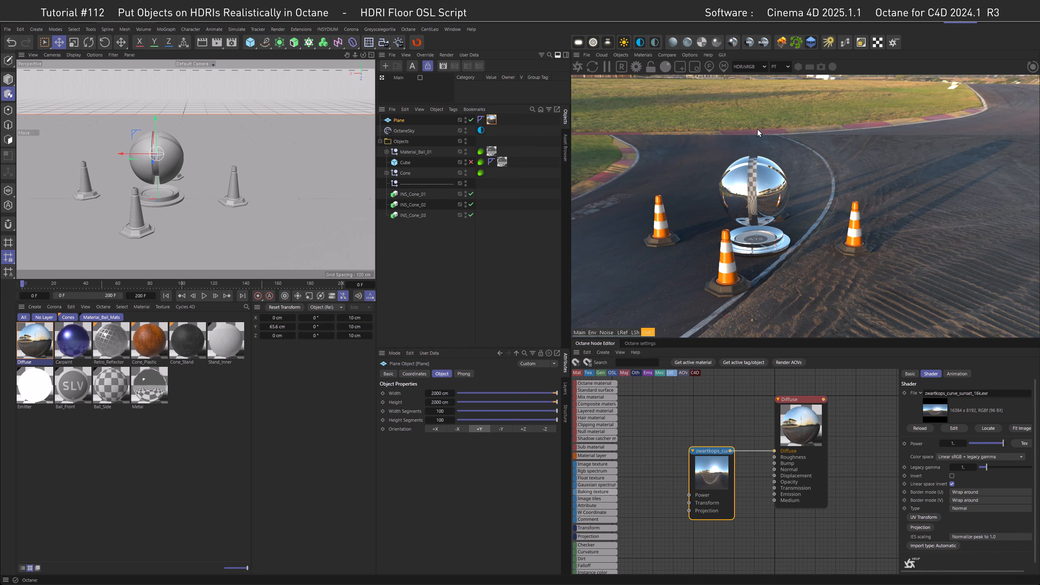
{"action": "left_click", "coordinate": [800, 424]}
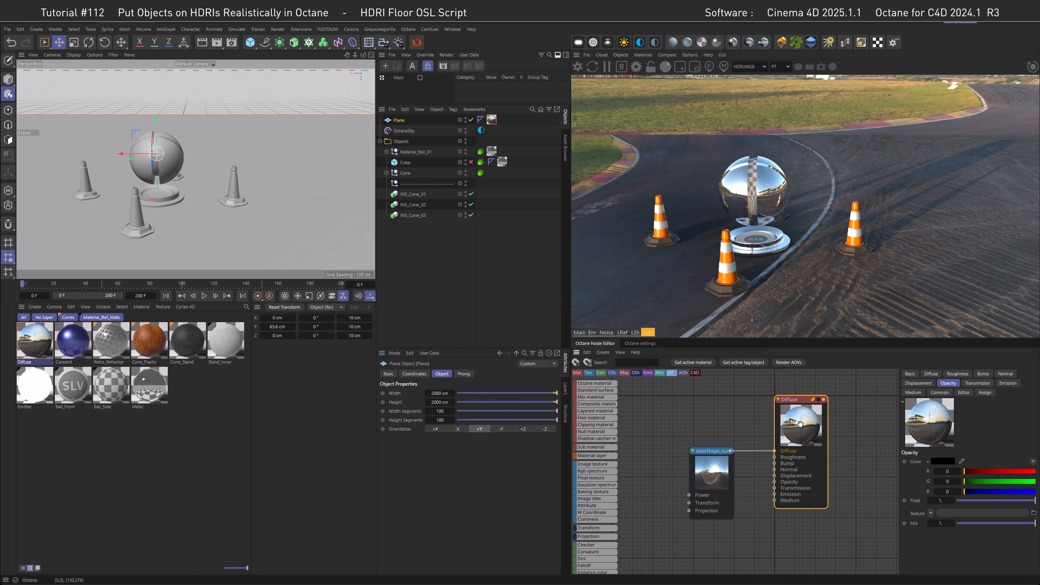
{"action": "left_click", "coordinate": [941, 501]}
{"action": "type", "text": "0.5"}
{"action": "key", "text": "Return"}
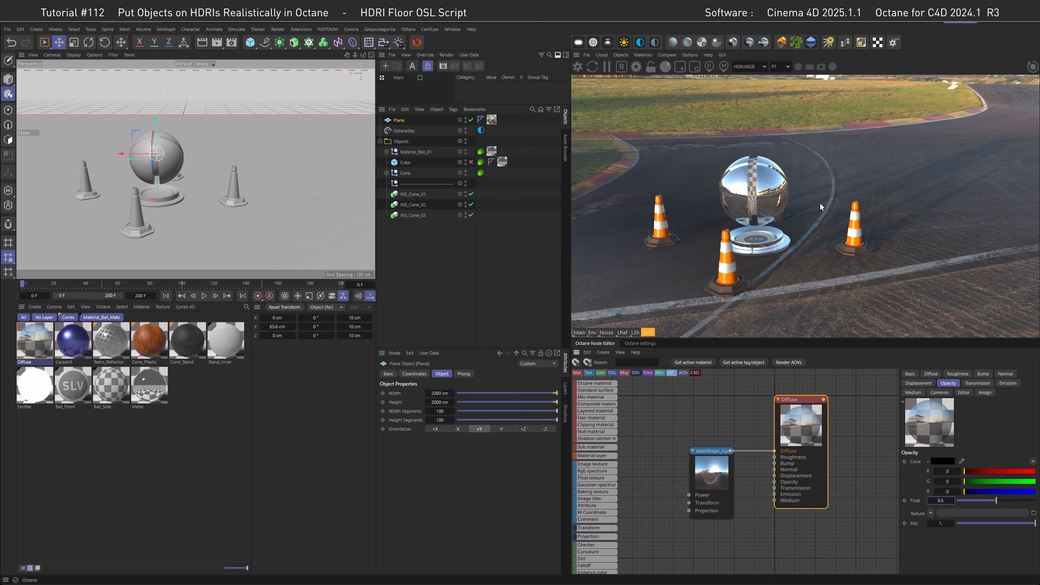
Rotate the Plane's texture projection to a heading of -50° and raise its Y position to 167.6 cm.
{"action": "left_click_drag", "start_coordinate": [325, 197], "coordinate": [239, 205], "text": "alt"}
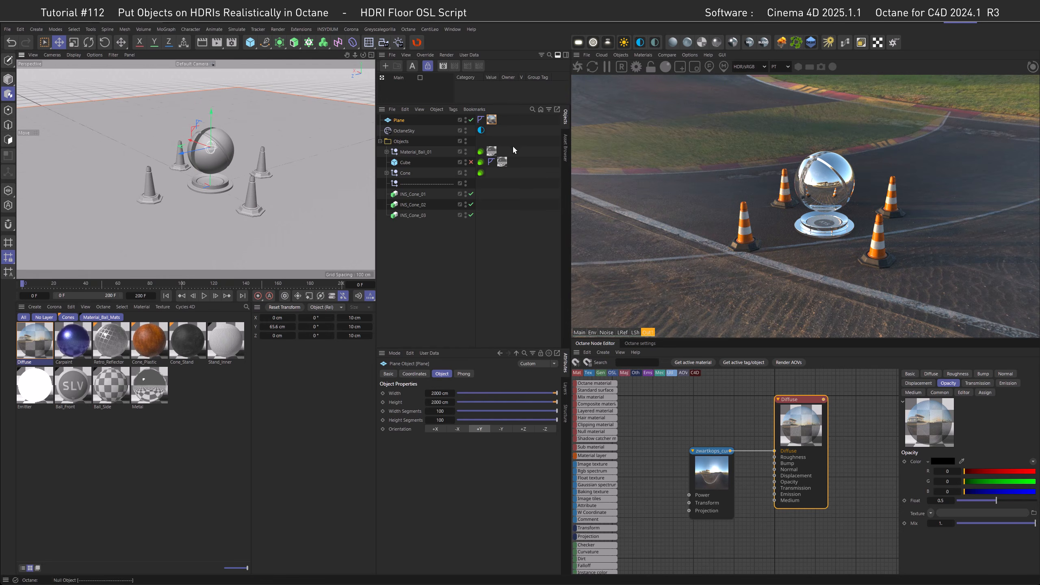
{"action": "left_click", "coordinate": [491, 119]}
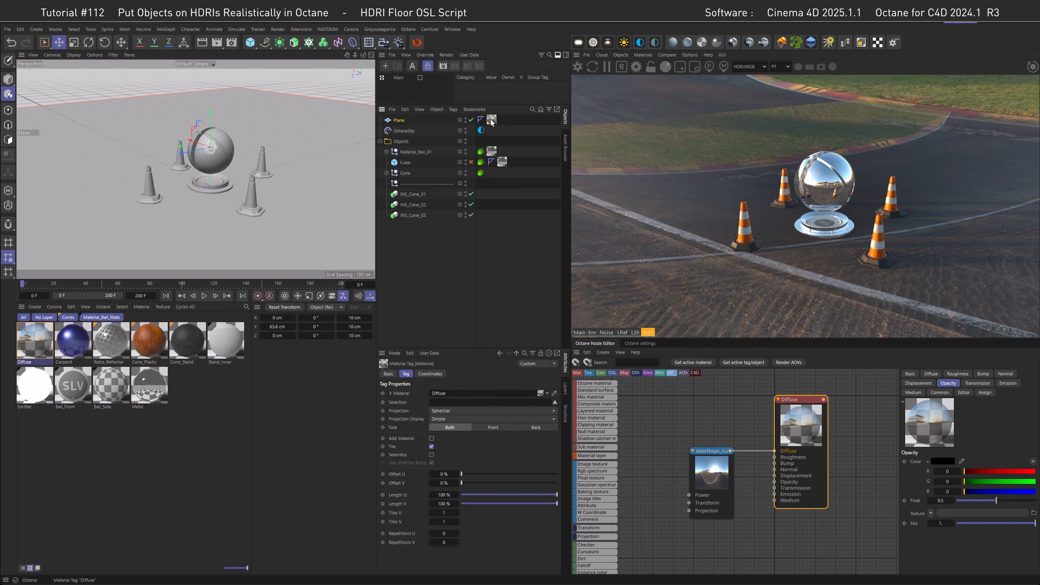
{"action": "left_click", "coordinate": [423, 375]}
{"action": "left_click_drag", "start_coordinate": [469, 395], "coordinate": [449, 394]}
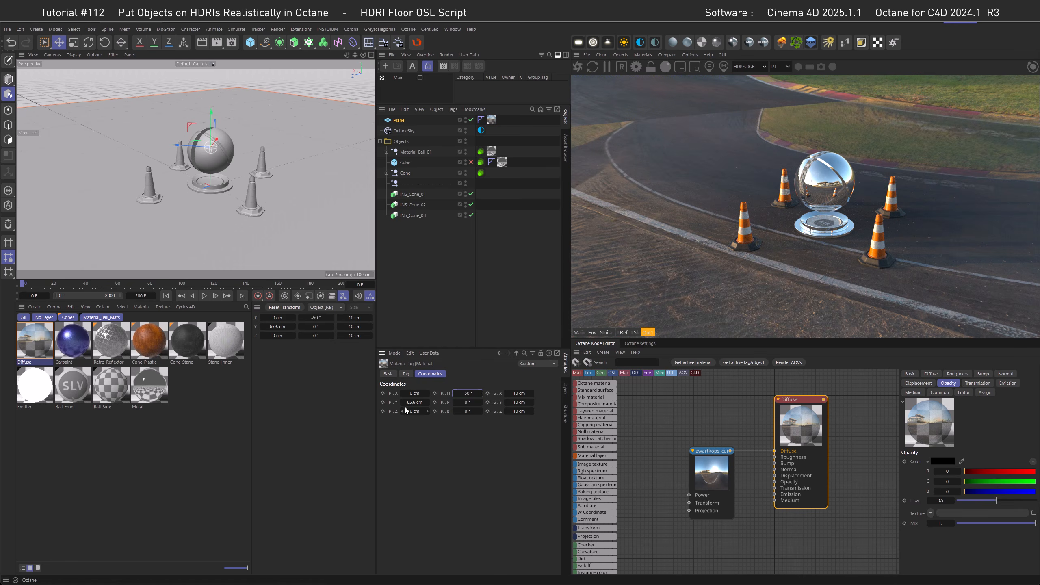
{"action": "left_click_drag", "start_coordinate": [414, 401], "coordinate": [446, 402]}
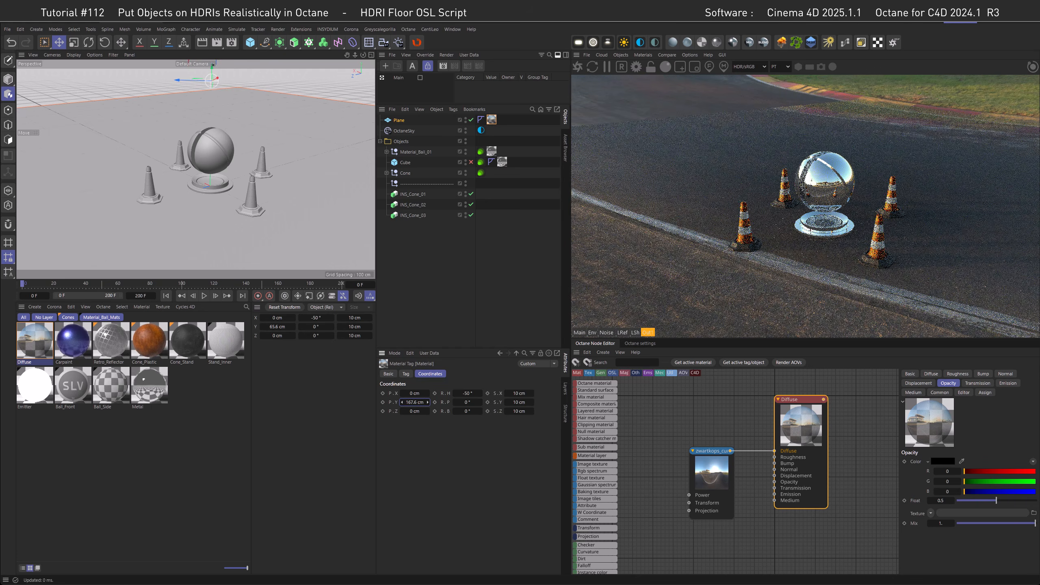
Try a -52° heading for the Plane's texture projection, compare the floor alignment from several angles, and undo the rotation.
{"action": "left_click_drag", "start_coordinate": [176, 217], "coordinate": [255, 230], "text": "alt"}
{"action": "left_click_drag", "start_coordinate": [467, 393], "coordinate": [467, 393]}
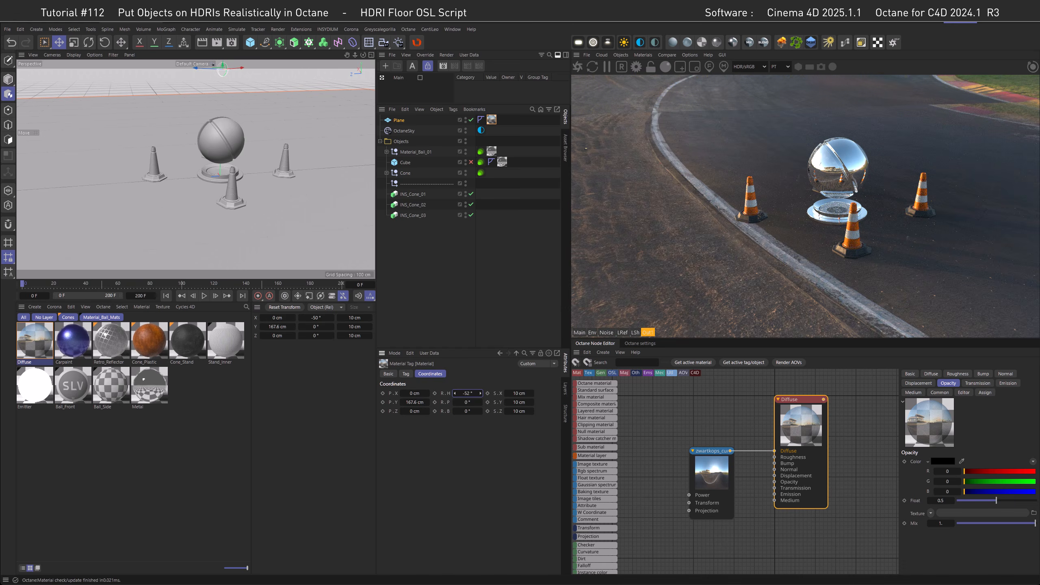
{"action": "left_click_drag", "start_coordinate": [283, 242], "coordinate": [244, 186], "text": "alt"}
{"action": "middle_click_drag", "start_coordinate": [244, 186], "coordinate": [239, 185], "text": "alt"}
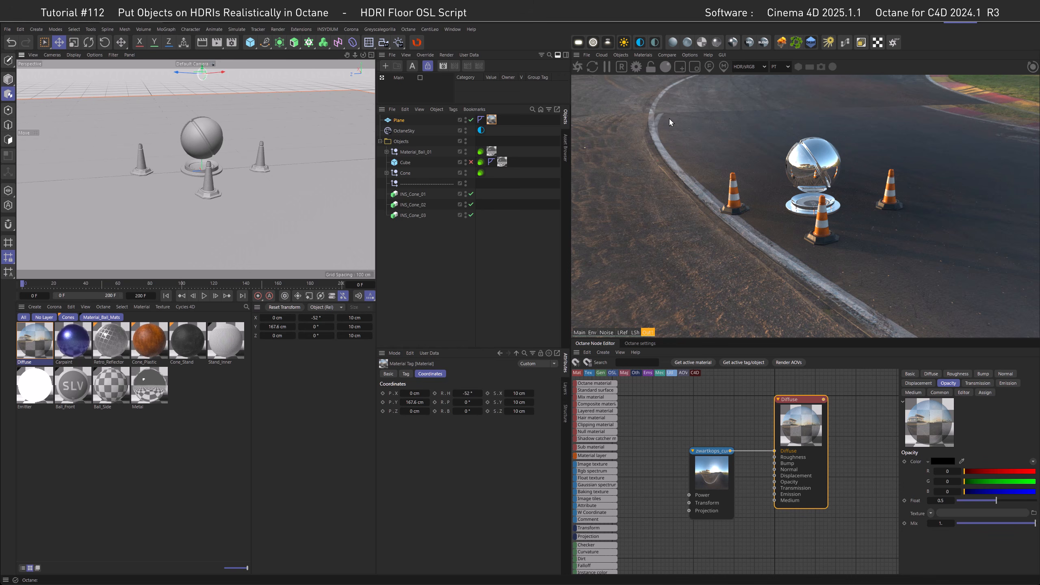
{"action": "mouse_move", "coordinate": [791, 189]}
{"action": "middle_mouse_down", "text": "alt"}
{"action": "mouse_move", "coordinate": [753, 175]}
{"action": "mouse_move", "coordinate": [774, 188]}
{"action": "middle_mouse_up", "text": "alt"}
{"action": "left_click_drag", "start_coordinate": [184, 188], "coordinate": [205, 181], "text": "alt"}
{"action": "key", "text": "ctrl+z"}
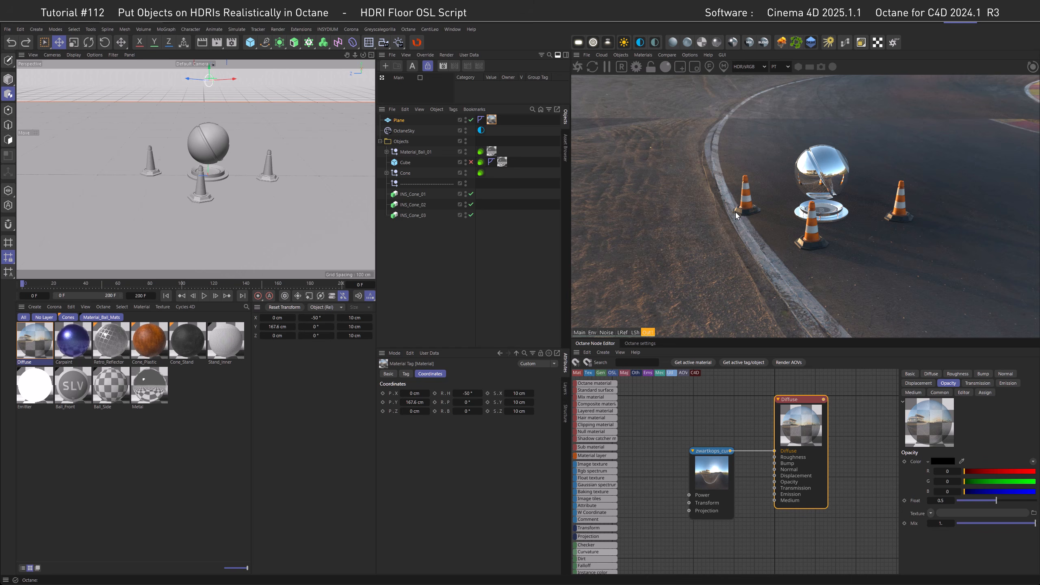
Fine-tune the Plane's texture projection to a Y position of 175.6 cm and a heading of -51.9°, and inspect the floor alignment.
{"action": "left_click_drag", "start_coordinate": [418, 402], "coordinate": [407, 402]}
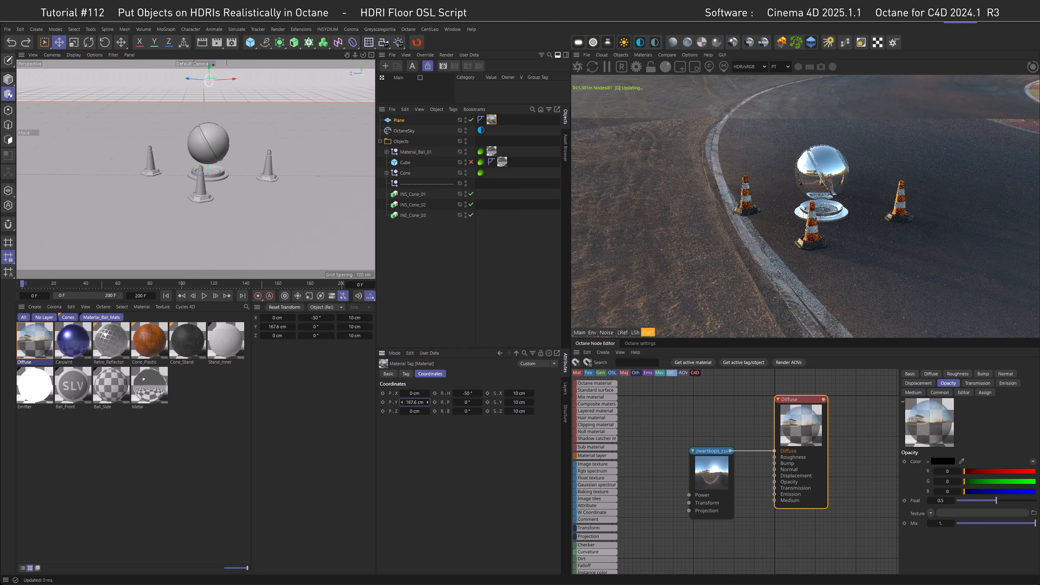
{"action": "left_click_drag", "start_coordinate": [408, 402], "coordinate": [463, 393]}
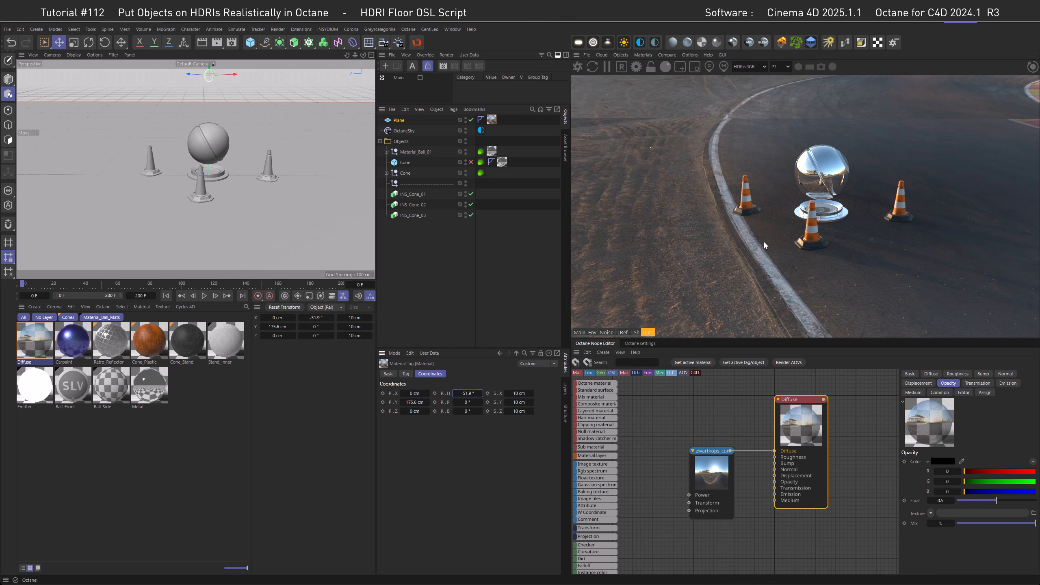
{"action": "left_click_drag", "start_coordinate": [214, 171], "coordinate": [278, 175], "text": "alt"}
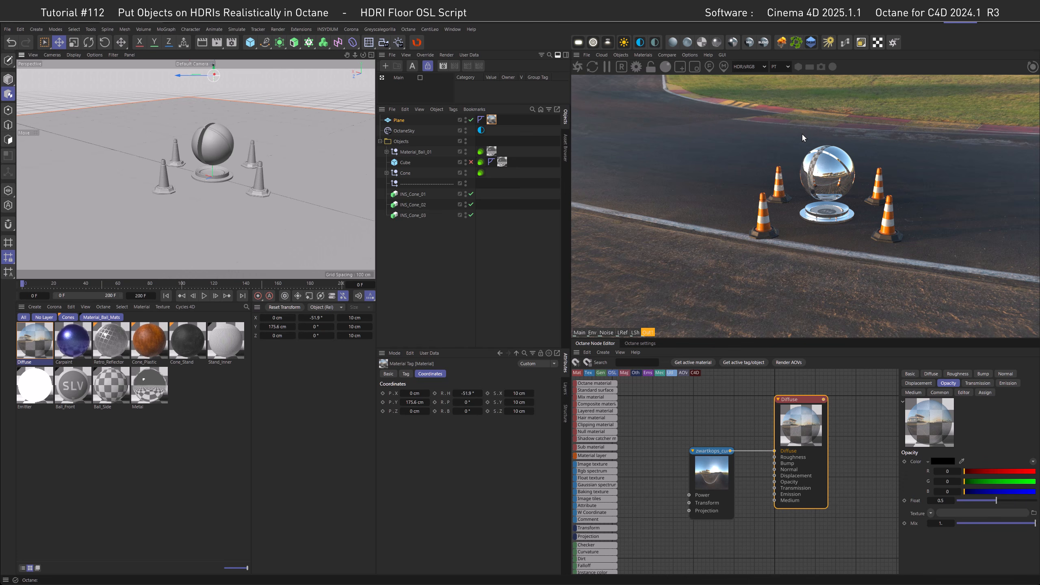
{"action": "scroll", "coordinate": [217, 179], "scroll_direction": "up", "scroll_amount": 5}
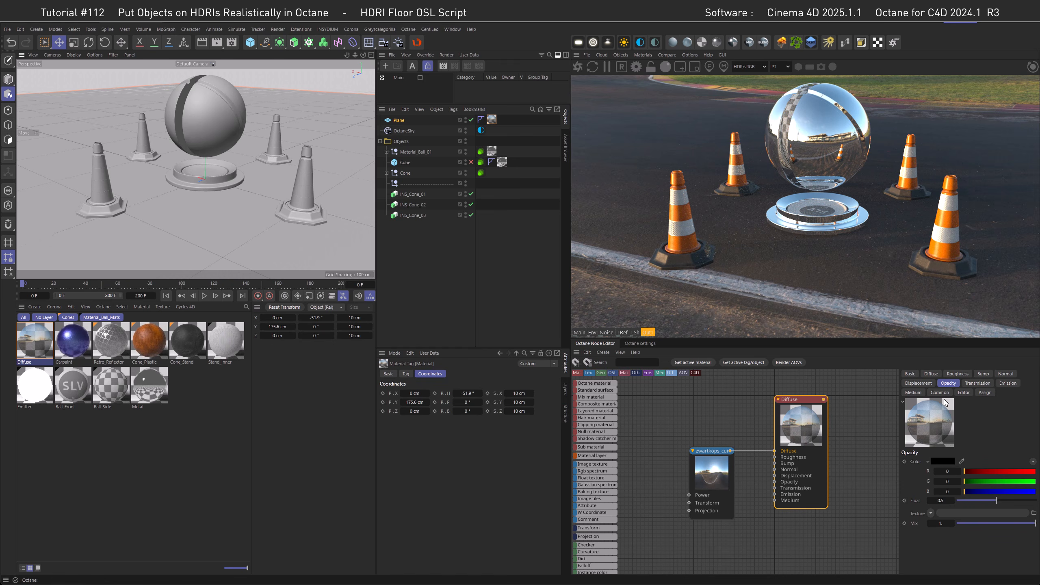
Set the Diffuse material's opacity float back to 1 so the projected floor is fully opaque.
{"action": "double_click", "coordinate": [941, 500]}
{"action": "type", "text": "1"}
{"action": "key", "text": "Return"}
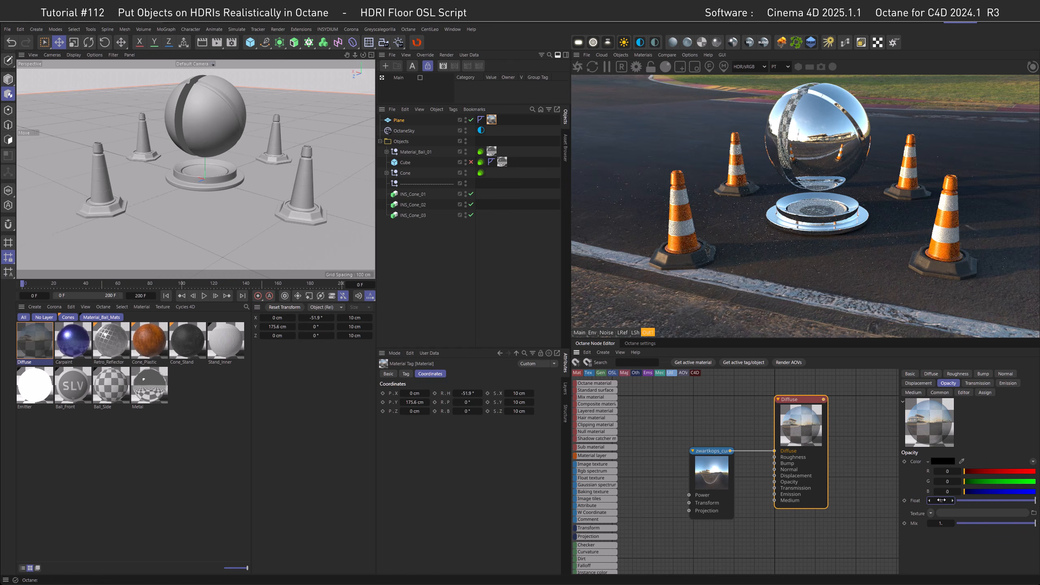
Check the render layer option in the Octane render settings and examine the opaque projected floor from a lower, closer angle.
{"action": "left_click", "coordinate": [232, 42]}
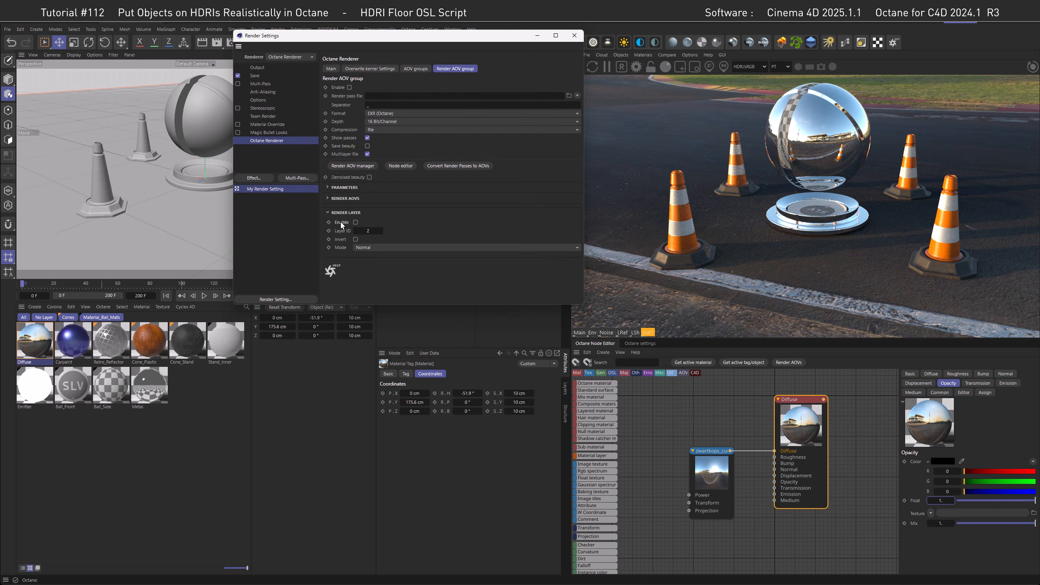
{"action": "left_click", "coordinate": [574, 35]}
{"action": "middle_click_drag", "start_coordinate": [201, 179], "coordinate": [229, 181], "text": "alt"}
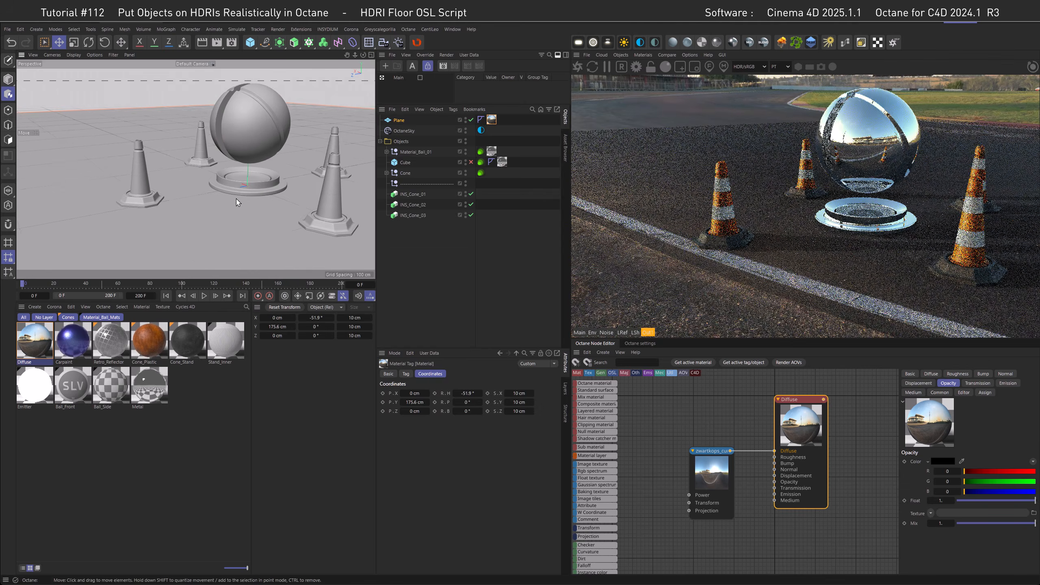
{"action": "right_click_drag", "start_coordinate": [229, 181], "coordinate": [258, 181], "text": "alt"}
{"action": "left_click_drag", "start_coordinate": [258, 181], "coordinate": [264, 164], "text": "alt"}
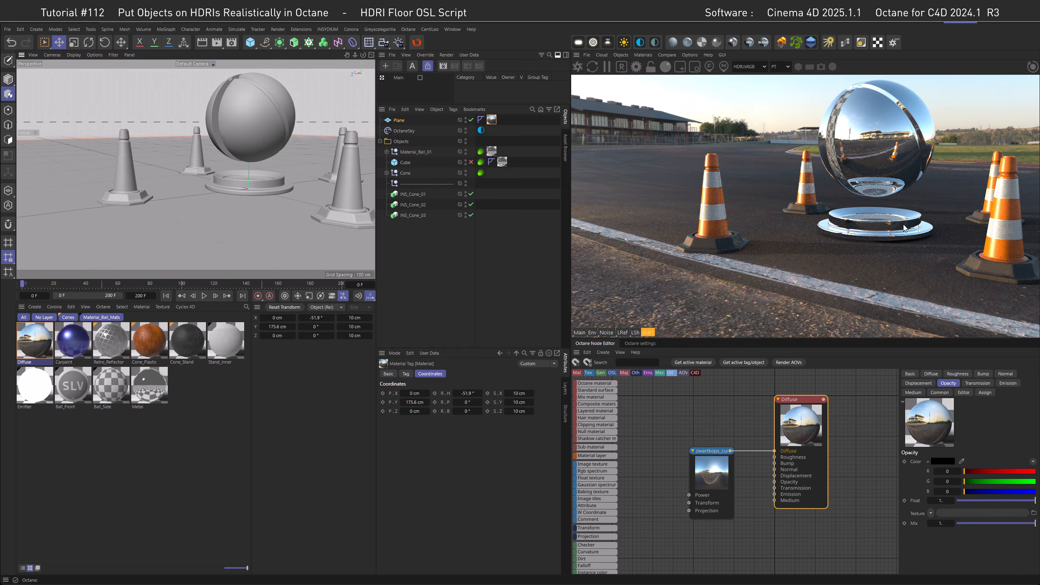
{"action": "middle_click_drag", "start_coordinate": [934, 289], "coordinate": [847, 277], "text": "alt"}
{"action": "right_click_drag", "start_coordinate": [847, 278], "coordinate": [817, 287], "text": "alt"}
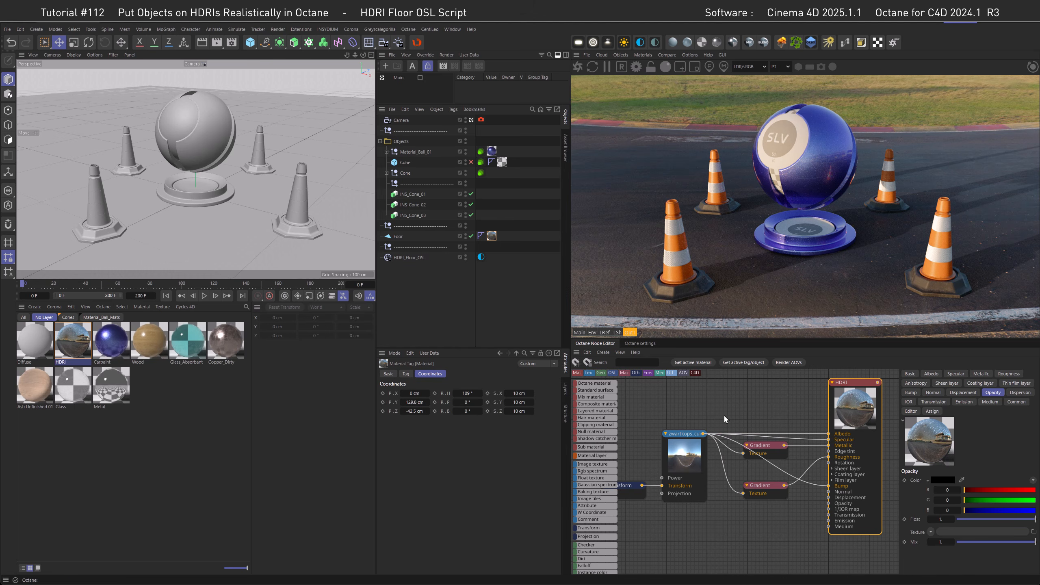
Disable the render layer in the Octane render settings of the scene with the HDRI floor material.
{"action": "left_click", "coordinate": [231, 42]}
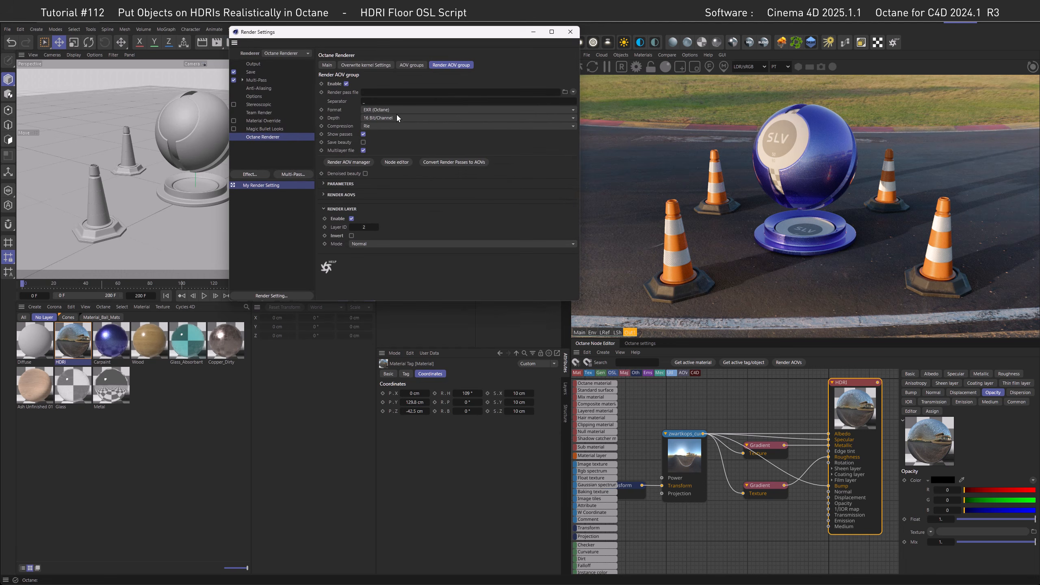
{"action": "left_click", "coordinate": [351, 219]}
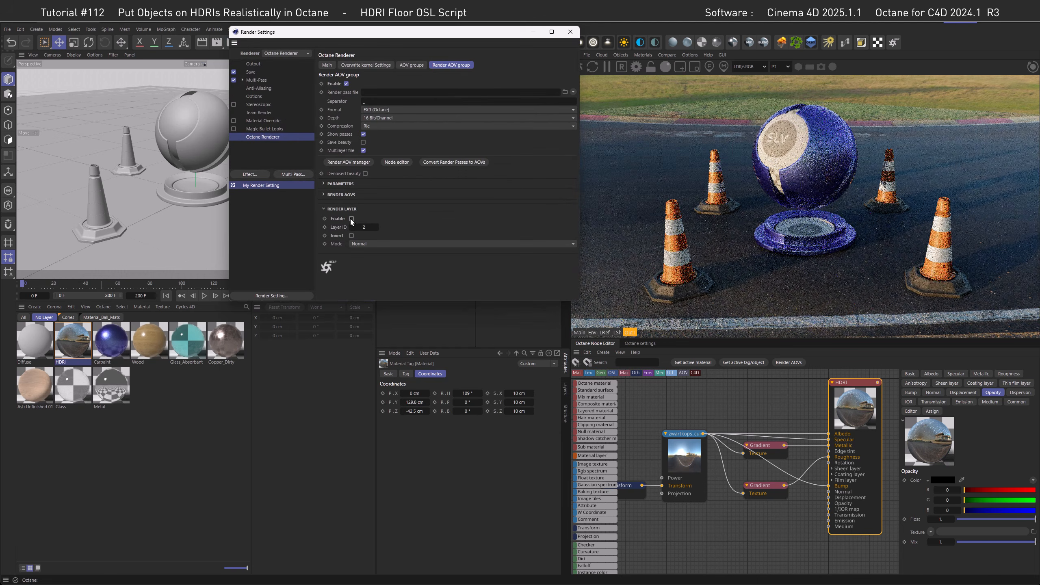
{"action": "left_click", "coordinate": [534, 32]}
Solo each of the HDRI material's two Gradient nodes in turn to inspect their output, and leave solo mode.
{"action": "right_click", "coordinate": [769, 450]}
{"action": "left_click", "coordinate": [775, 455]}
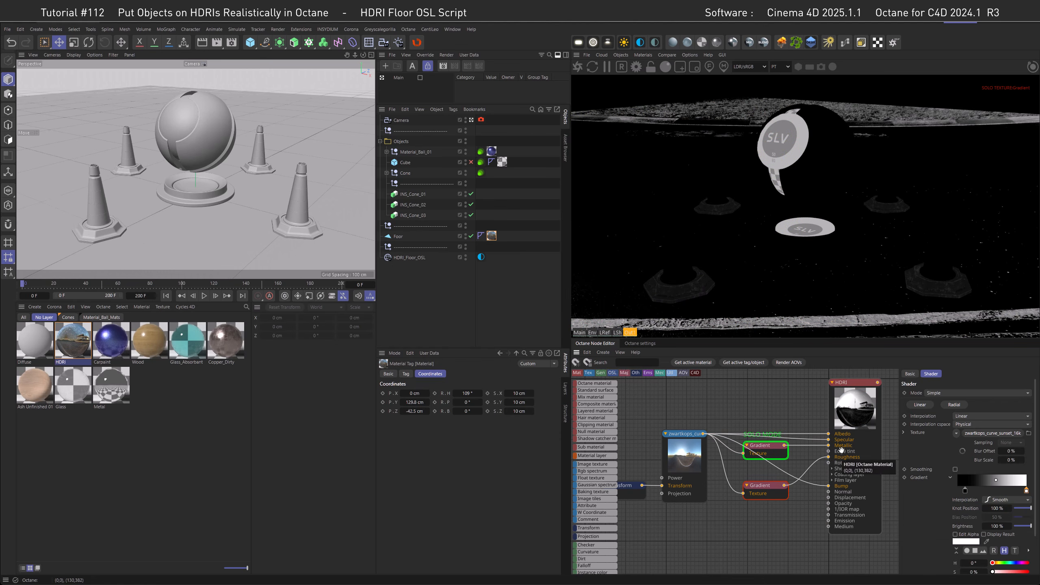
{"action": "right_click", "coordinate": [759, 489]}
{"action": "left_click", "coordinate": [770, 495]}
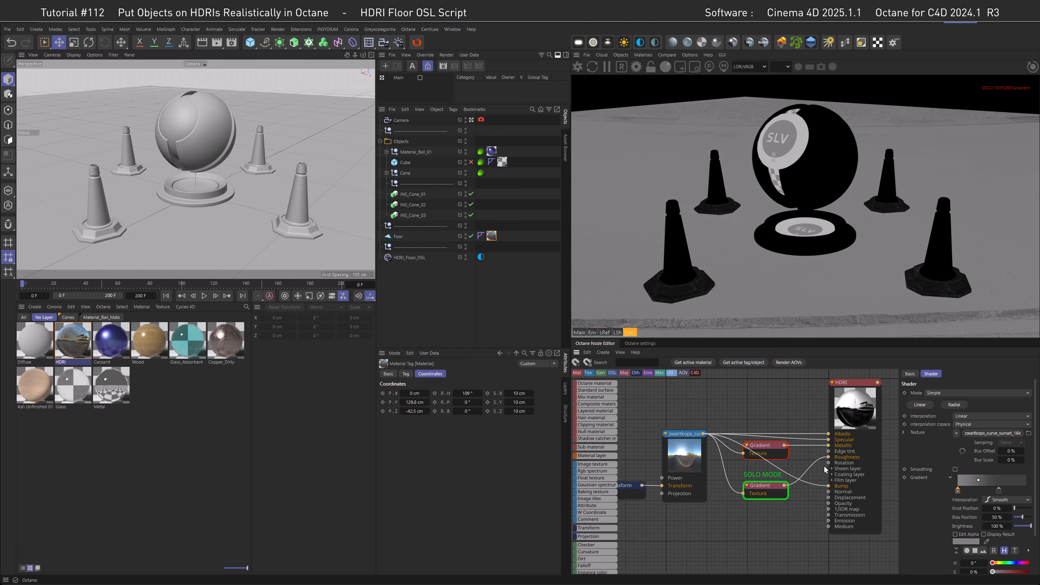
{"action": "right_click", "coordinate": [763, 489]}
{"action": "left_click", "coordinate": [784, 490]}
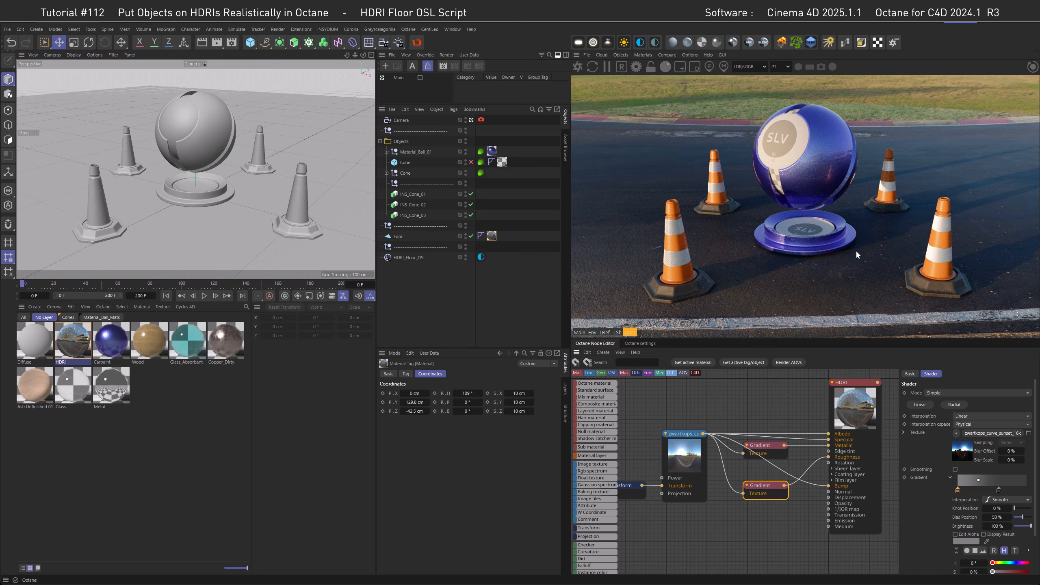
Review the render layer settings and compare the LRef pass with the Out1 output in the live render.
{"action": "left_click", "coordinate": [232, 43]}
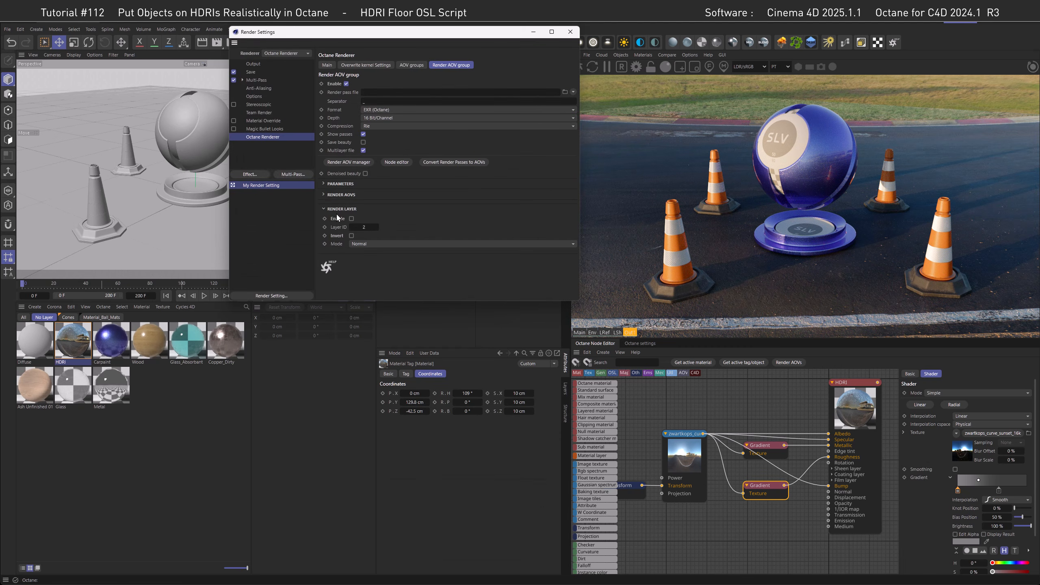
{"action": "left_click", "coordinate": [571, 32]}
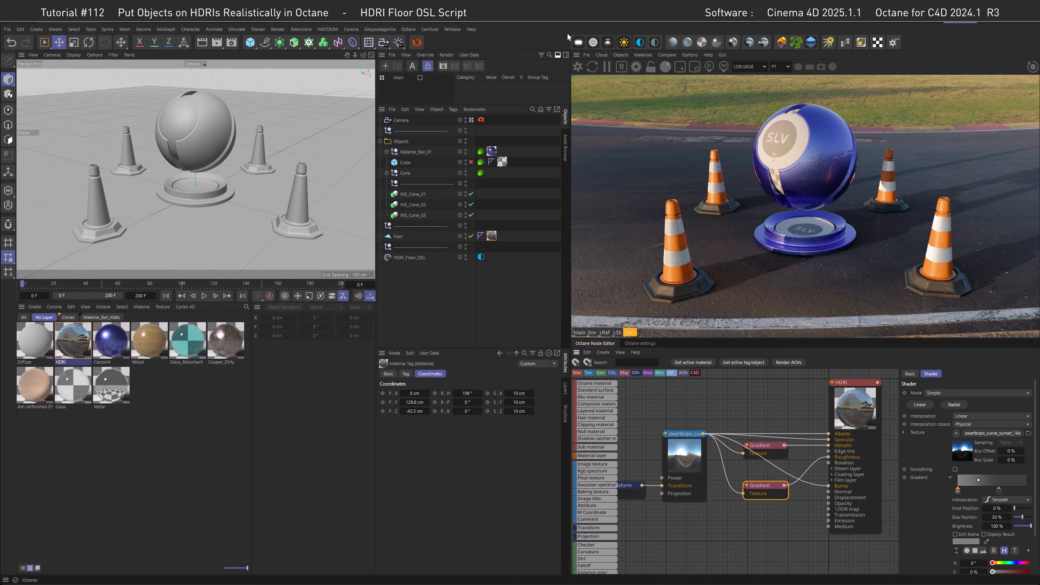
{"action": "left_click", "coordinate": [605, 332]}
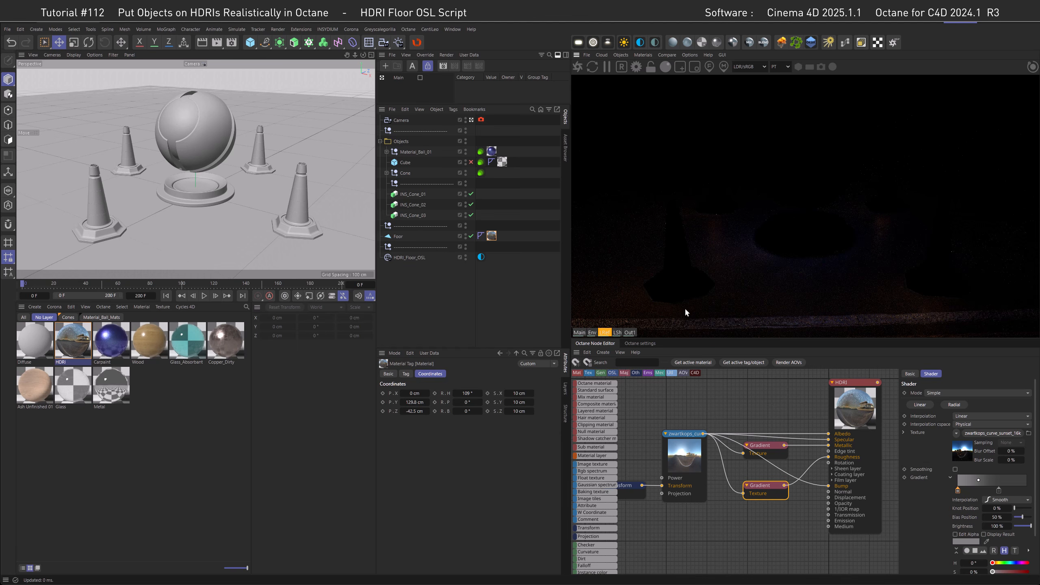
{"action": "left_click", "coordinate": [630, 333]}
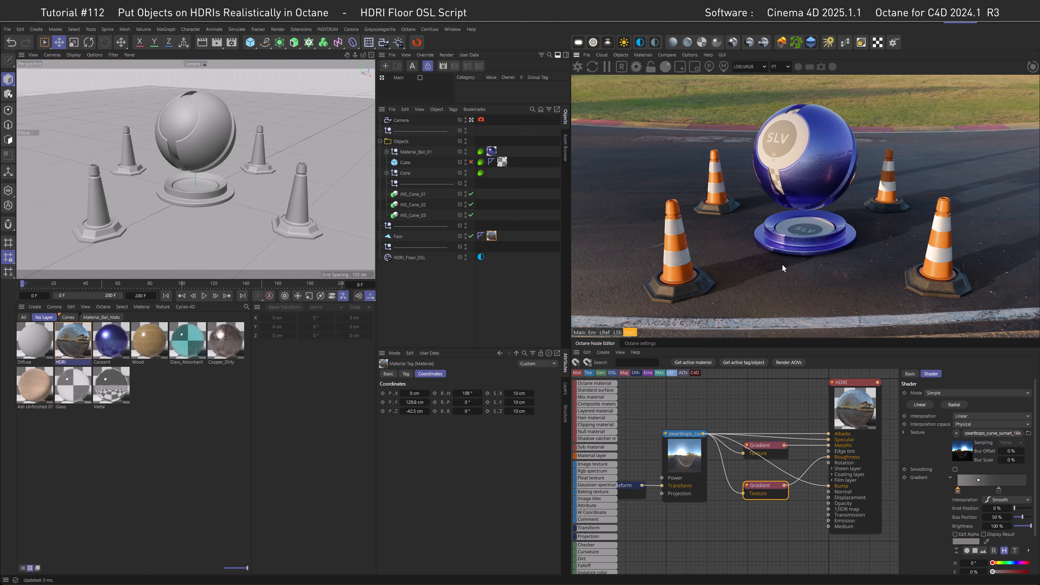
Hide Material_Ball_01 and enable the glass Cube among the cones.
{"action": "left_click_drag", "start_coordinate": [205, 188], "coordinate": [157, 189], "text": "alt"}
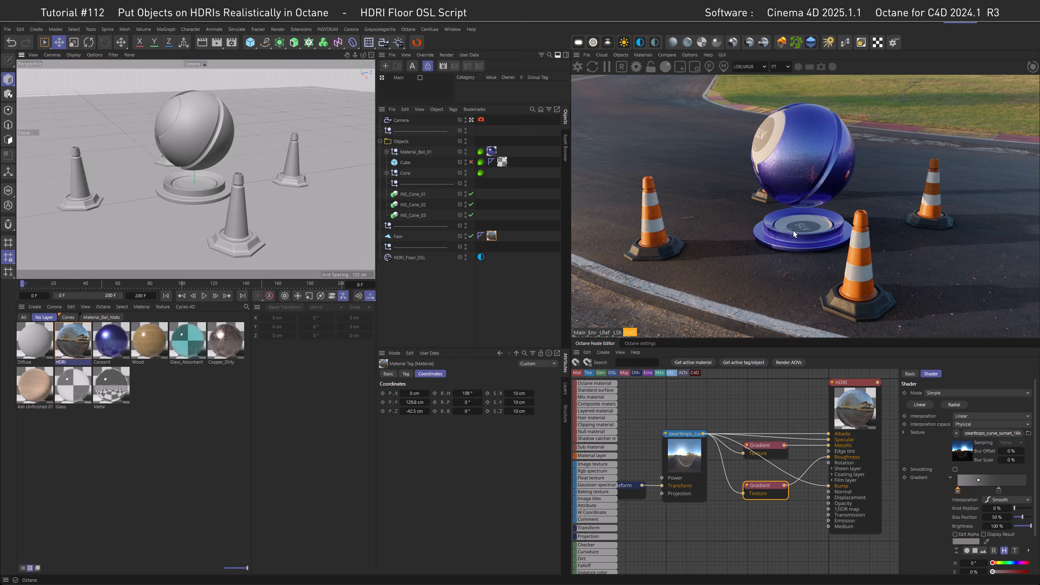
{"action": "left_click_drag", "start_coordinate": [211, 197], "coordinate": [191, 200], "text": "alt"}
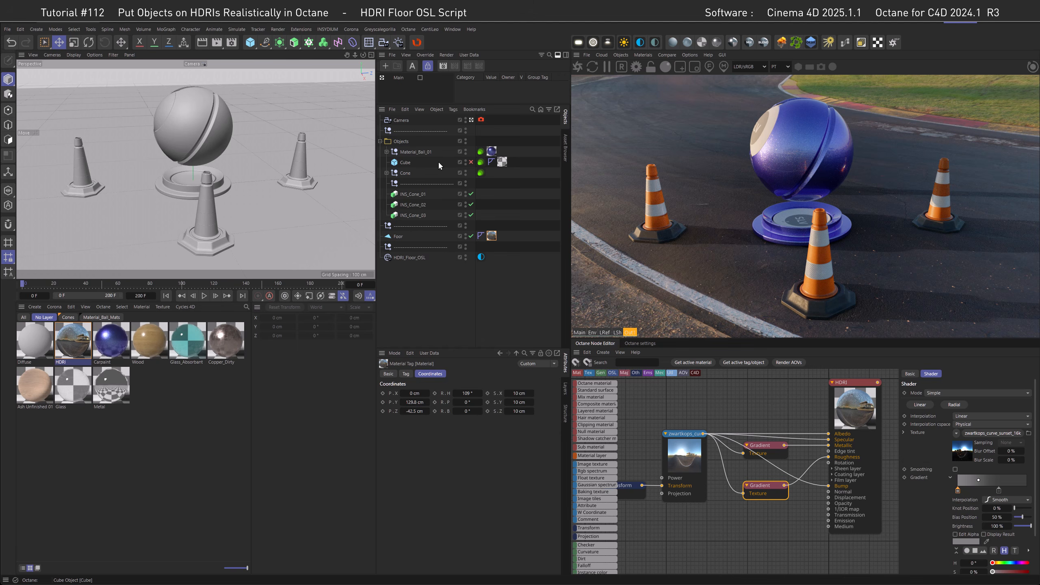
{"action": "left_click", "coordinate": [465, 151]}
{"action": "left_click", "coordinate": [471, 162]}
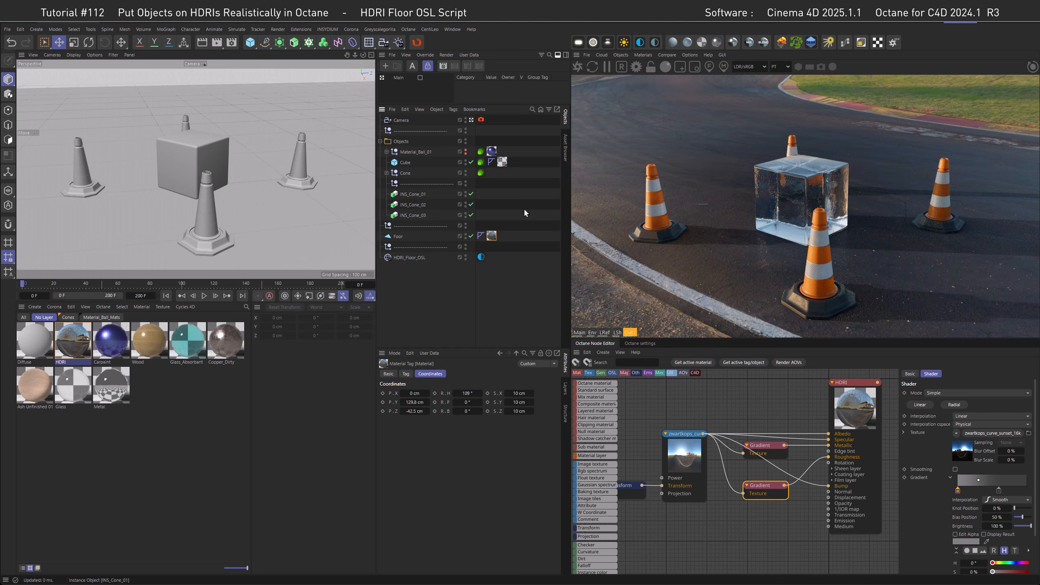
Switch the render kernel from path tracing to Photon tracing and inspect the Cube's caustics on the floor from several angles.
{"action": "left_click", "coordinate": [639, 343]}
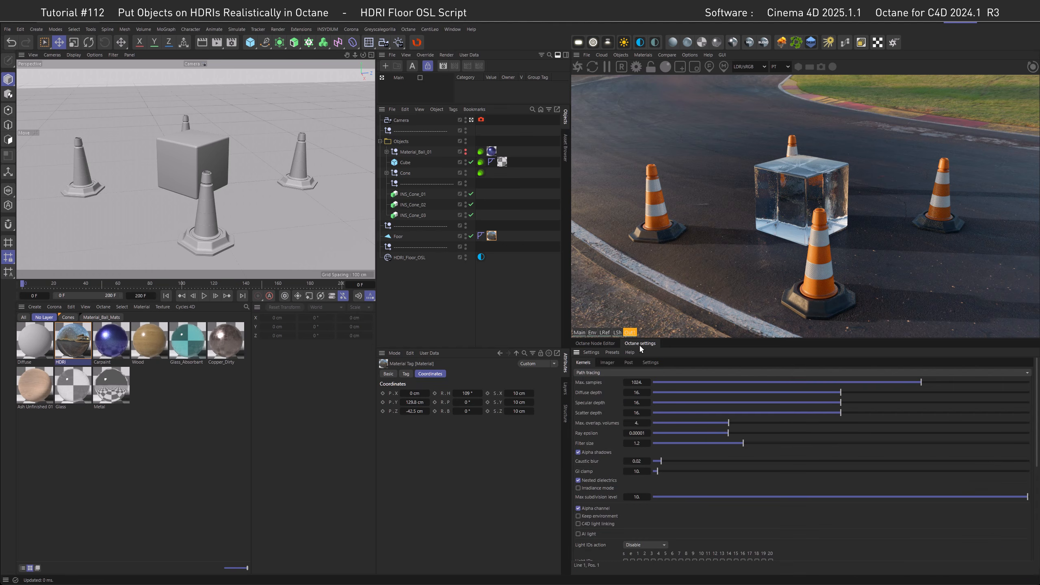
{"action": "left_click", "coordinate": [614, 373]}
{"action": "left_click", "coordinate": [615, 409]}
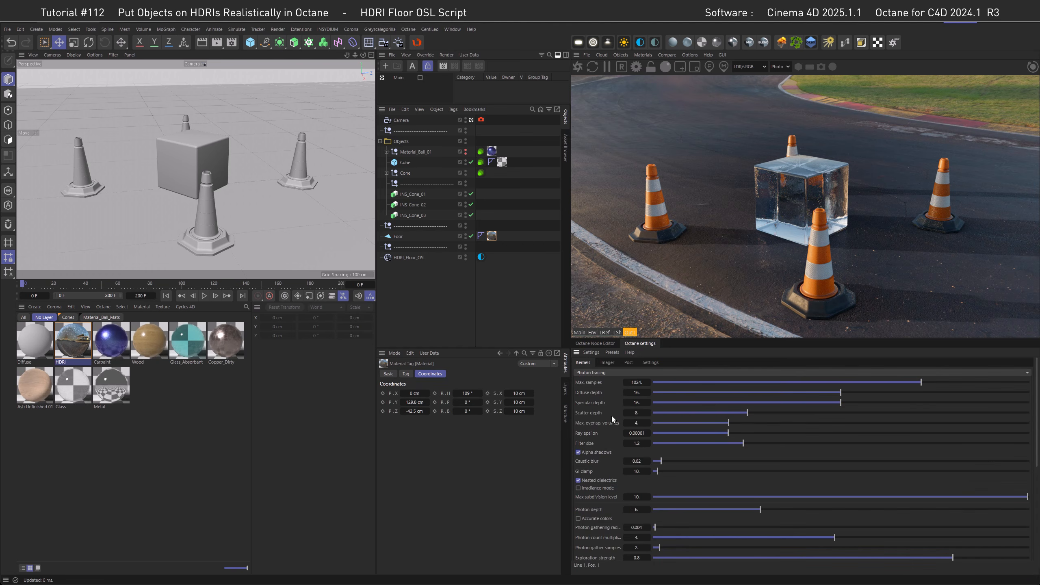
{"action": "left_click_drag", "start_coordinate": [217, 197], "coordinate": [246, 200], "text": "alt"}
{"action": "mouse_move", "coordinate": [803, 226]}
{"action": "left_mouse_down", "text": "alt"}
{"action": "mouse_move", "coordinate": [779, 223]}
{"action": "mouse_move", "coordinate": [814, 233]}
{"action": "left_mouse_up", "text": "alt"}
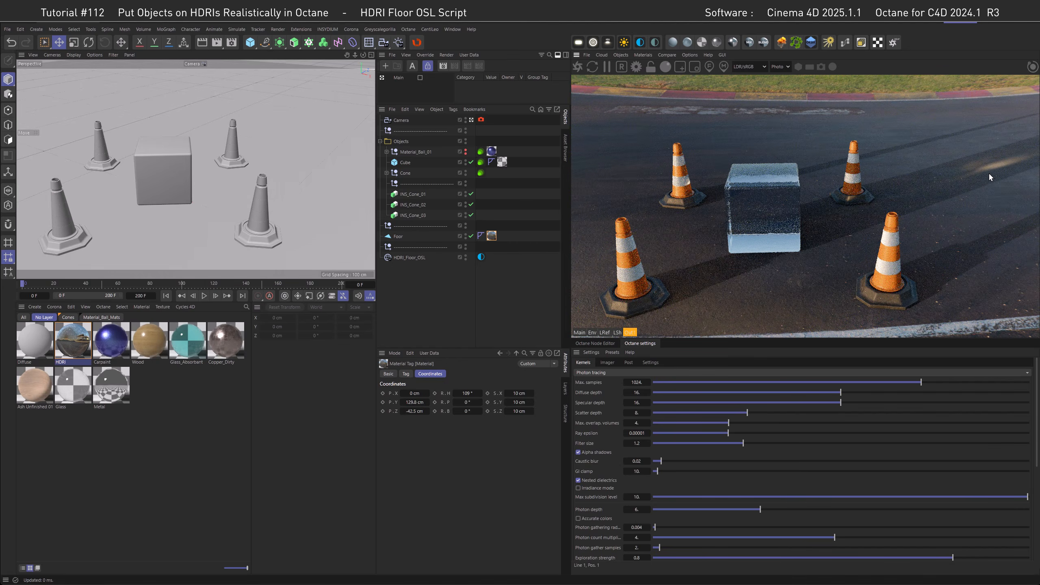
{"action": "scroll", "coordinate": [217, 179], "scroll_direction": "down", "scroll_amount": 4}
{"action": "left_click_drag", "start_coordinate": [288, 184], "coordinate": [237, 187], "text": "alt"}
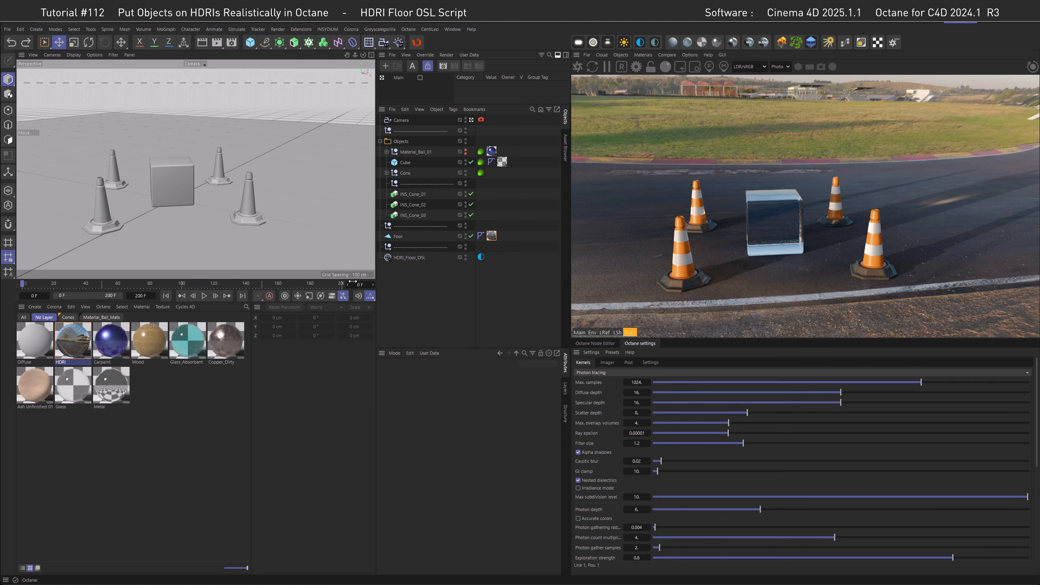
Lower the Octane camera tag's thin lens F-stop to 0.636 and inspect the depth of field around the Cube up close.
{"action": "left_click", "coordinate": [400, 120]}
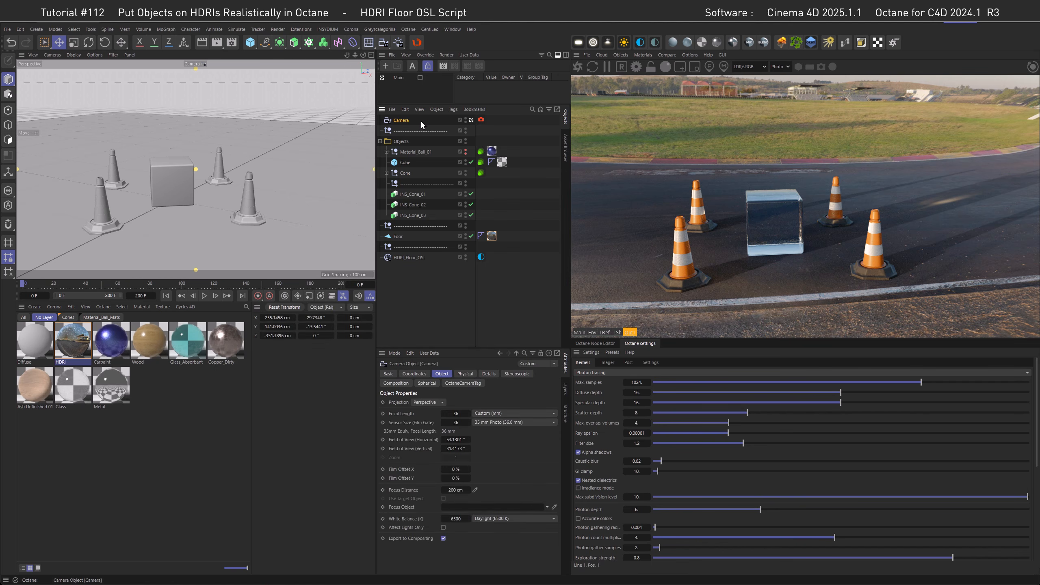
{"action": "left_click", "coordinate": [481, 120]}
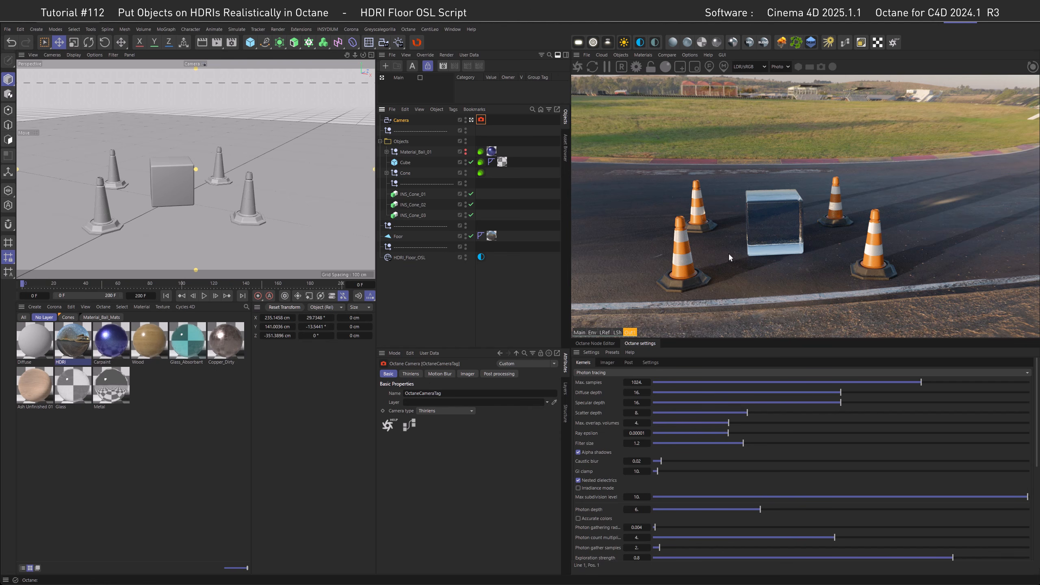
{"action": "left_click", "coordinate": [410, 373]}
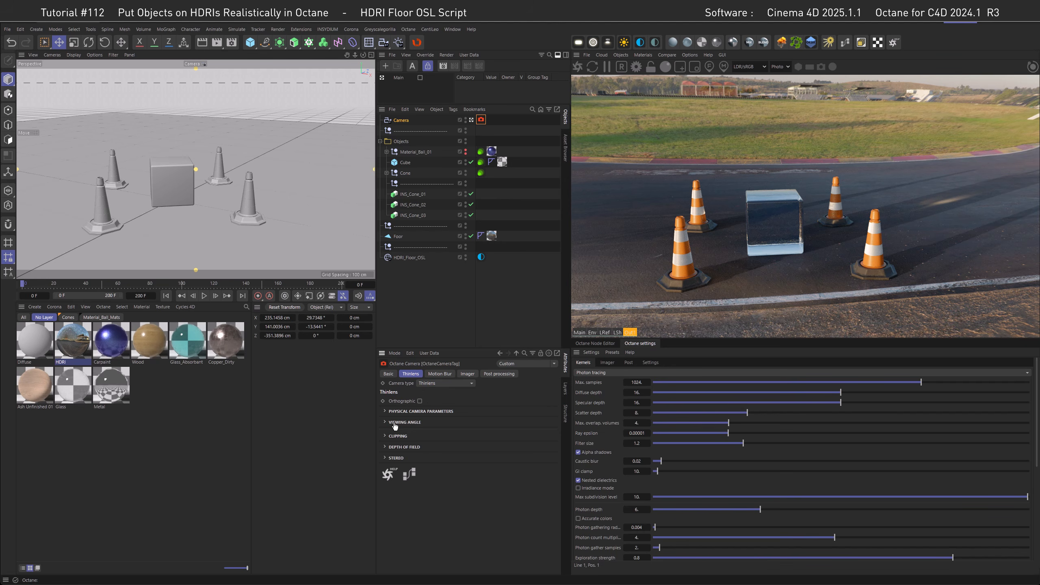
{"action": "left_click", "coordinate": [401, 411]}
{"action": "mouse_move", "coordinate": [432, 421]}
{"action": "left_mouse_down"}
{"action": "mouse_move", "coordinate": [449, 421]}
{"action": "mouse_move", "coordinate": [431, 422]}
{"action": "left_mouse_up"}
{"action": "right_click_drag", "start_coordinate": [164, 187], "coordinate": [198, 174], "text": "alt"}
{"action": "middle_click_drag", "start_coordinate": [198, 174], "coordinate": [220, 173], "text": "alt"}
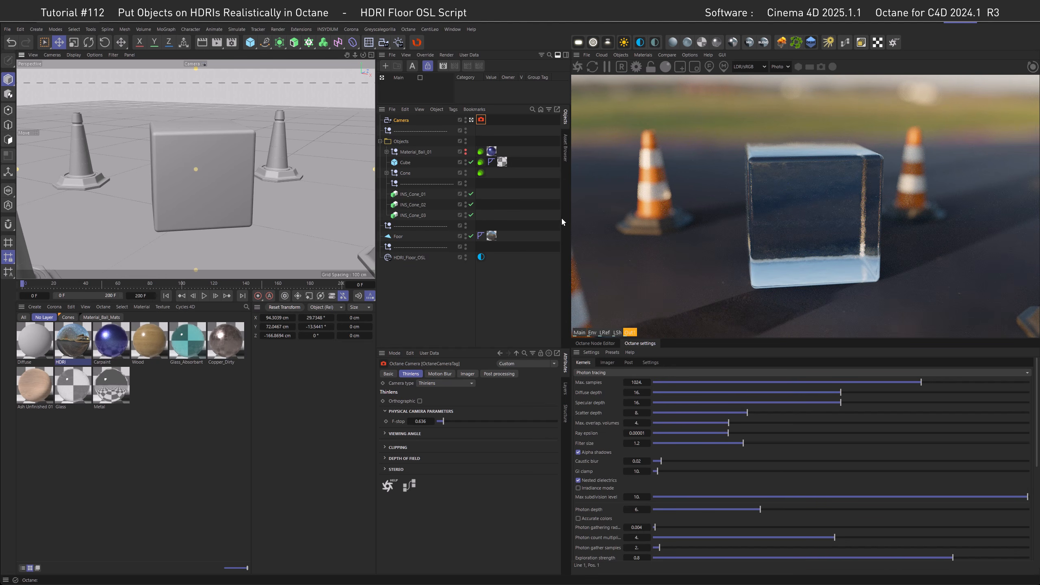
{"action": "mouse_move", "coordinate": [276, 211]}
{"action": "middle_mouse_down", "text": "alt"}
{"action": "mouse_move", "coordinate": [310, 200]}
{"action": "mouse_move", "coordinate": [234, 199]}
{"action": "mouse_move", "coordinate": [274, 201]}
{"action": "middle_mouse_up", "text": "alt"}
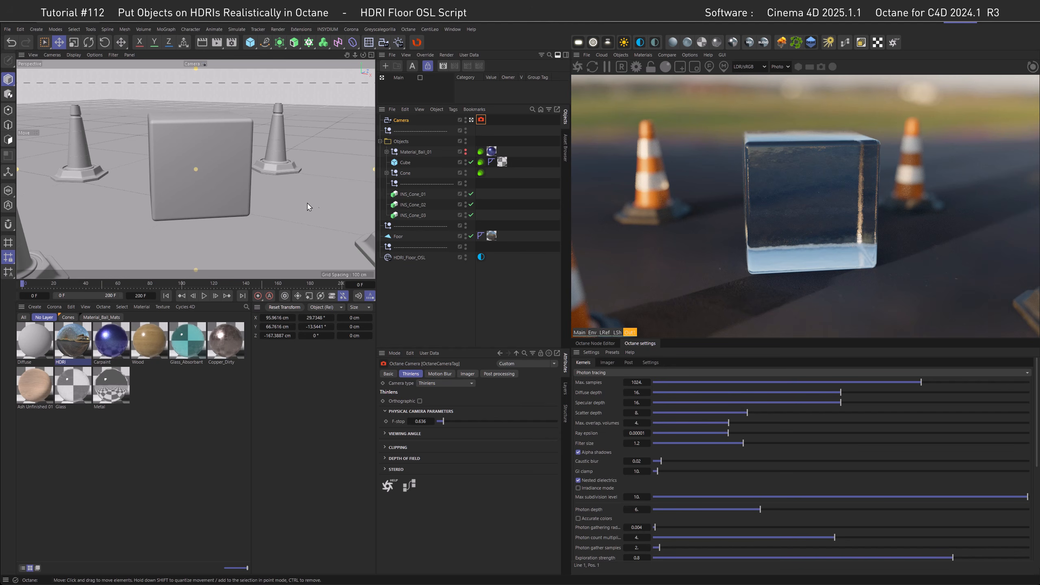
{"action": "scroll", "coordinate": [226, 190], "scroll_direction": "down", "scroll_amount": 6}
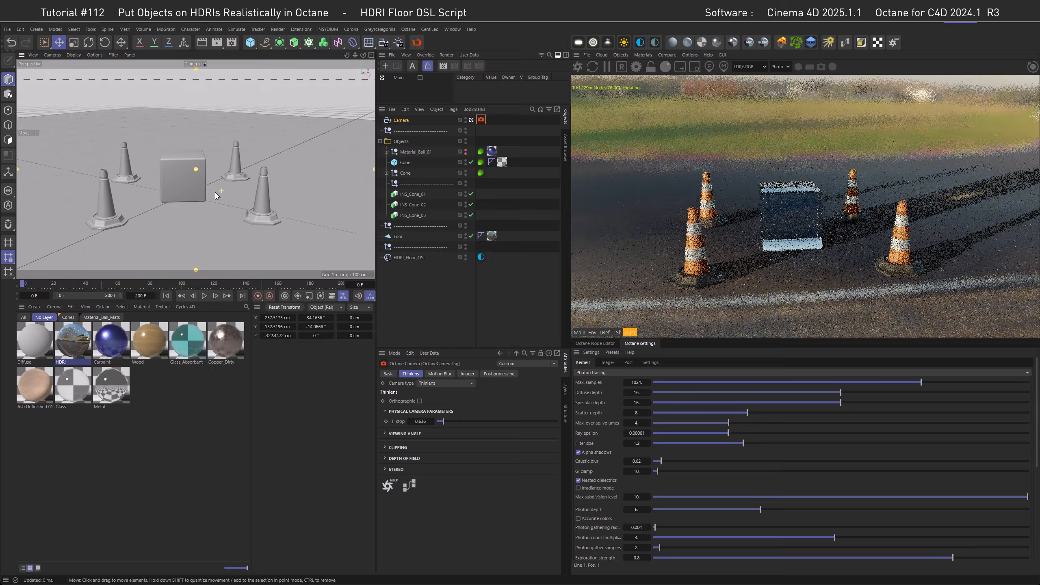
Undo the camera's F-stop change and the recent camera moves.
{"action": "left_click", "coordinate": [11, 42]}
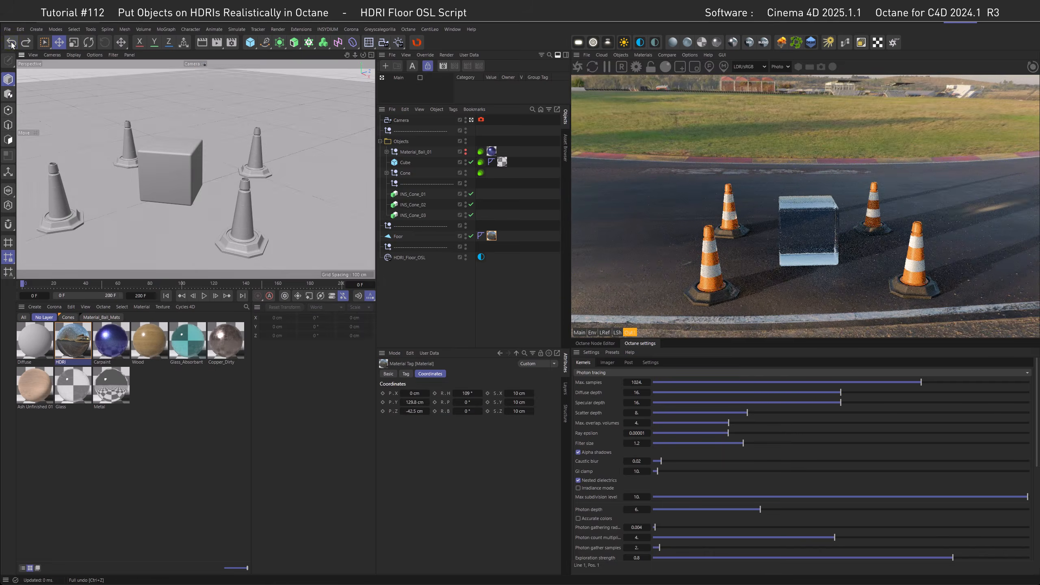
{"action": "left_click", "coordinate": [11, 42]}
{"action": "left_click", "coordinate": [11, 43]}
{"action": "left_click", "coordinate": [11, 43]}
Examine how the material ball's base and the cones sit on the projected floor from close and low camera angles.
{"action": "left_click_drag", "start_coordinate": [224, 172], "coordinate": [251, 182], "text": "alt"}
{"action": "mouse_move", "coordinate": [251, 182]}
{"action": "left_mouse_down", "text": "alt"}
{"action": "mouse_move", "coordinate": [236, 184]}
{"action": "mouse_move", "coordinate": [265, 182]}
{"action": "left_mouse_up", "text": "alt"}
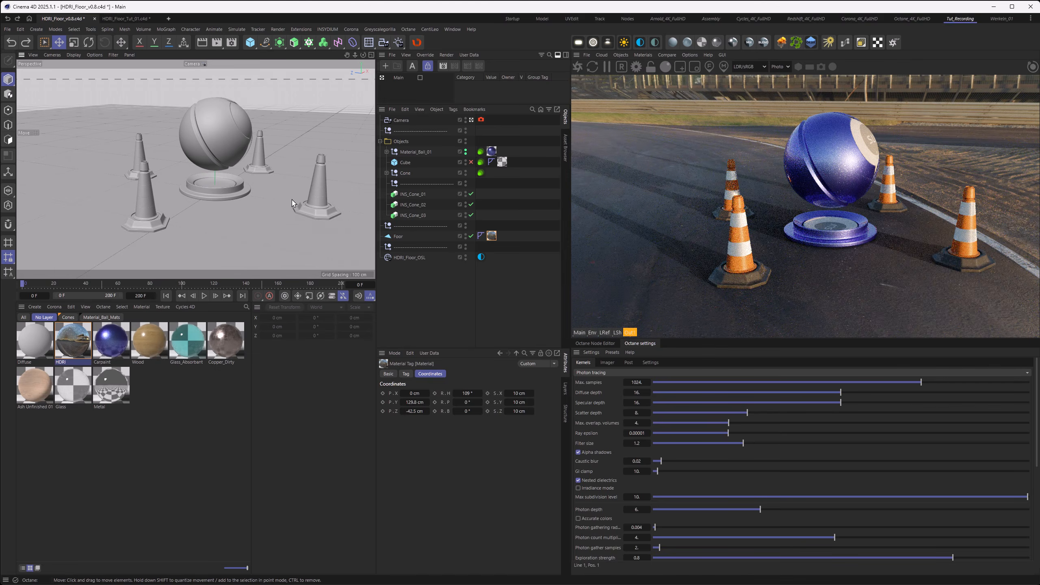
{"action": "left_click_drag", "start_coordinate": [292, 203], "coordinate": [266, 211], "text": "alt"}
{"action": "right_click_drag", "start_coordinate": [214, 201], "coordinate": [216, 208], "text": "alt"}
{"action": "middle_click_drag", "start_coordinate": [300, 233], "coordinate": [276, 209], "text": "alt"}
{"action": "right_click_drag", "start_coordinate": [276, 209], "coordinate": [306, 184], "text": "alt"}
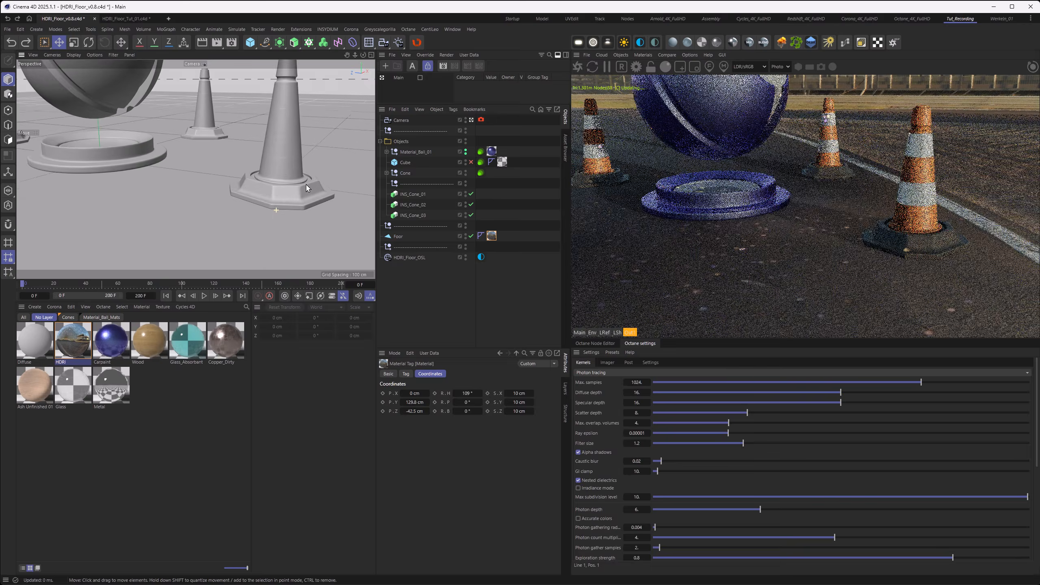
{"action": "left_click_drag", "start_coordinate": [285, 191], "coordinate": [243, 180], "text": "alt"}
{"action": "middle_click_drag", "start_coordinate": [259, 189], "coordinate": [301, 210], "text": "alt"}
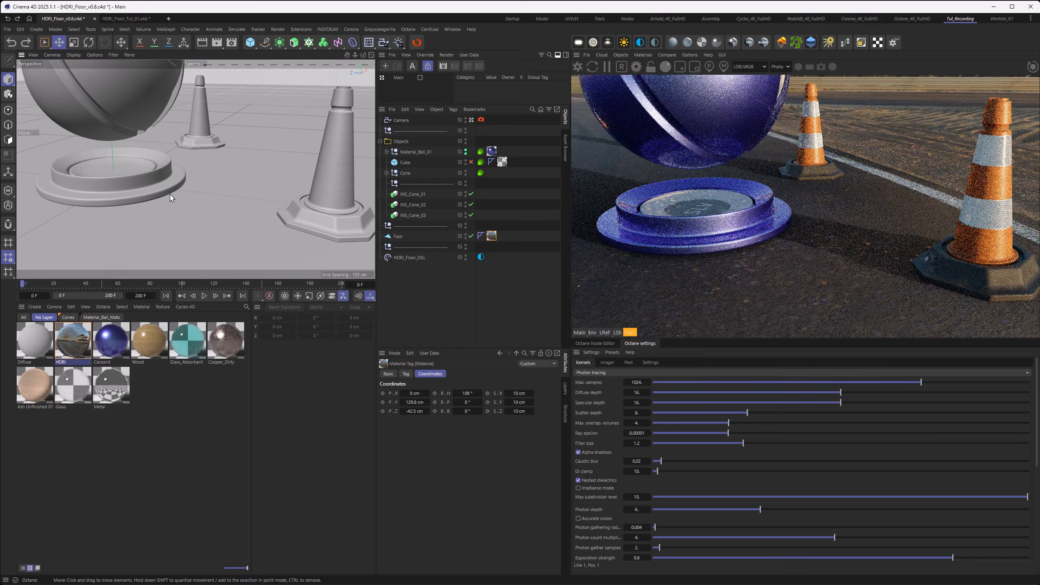
{"action": "left_click_drag", "start_coordinate": [170, 198], "coordinate": [254, 147], "text": "alt"}
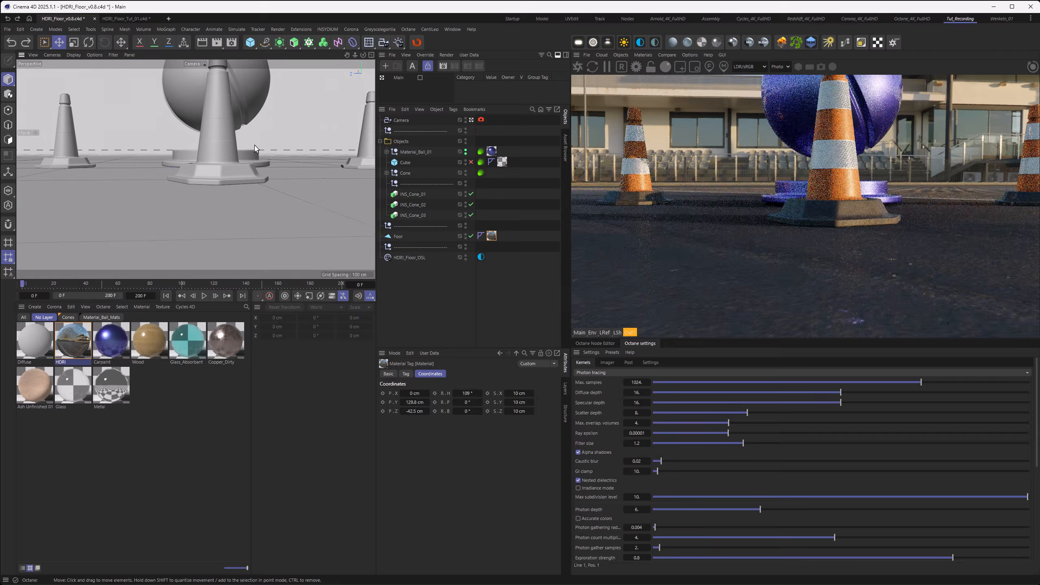